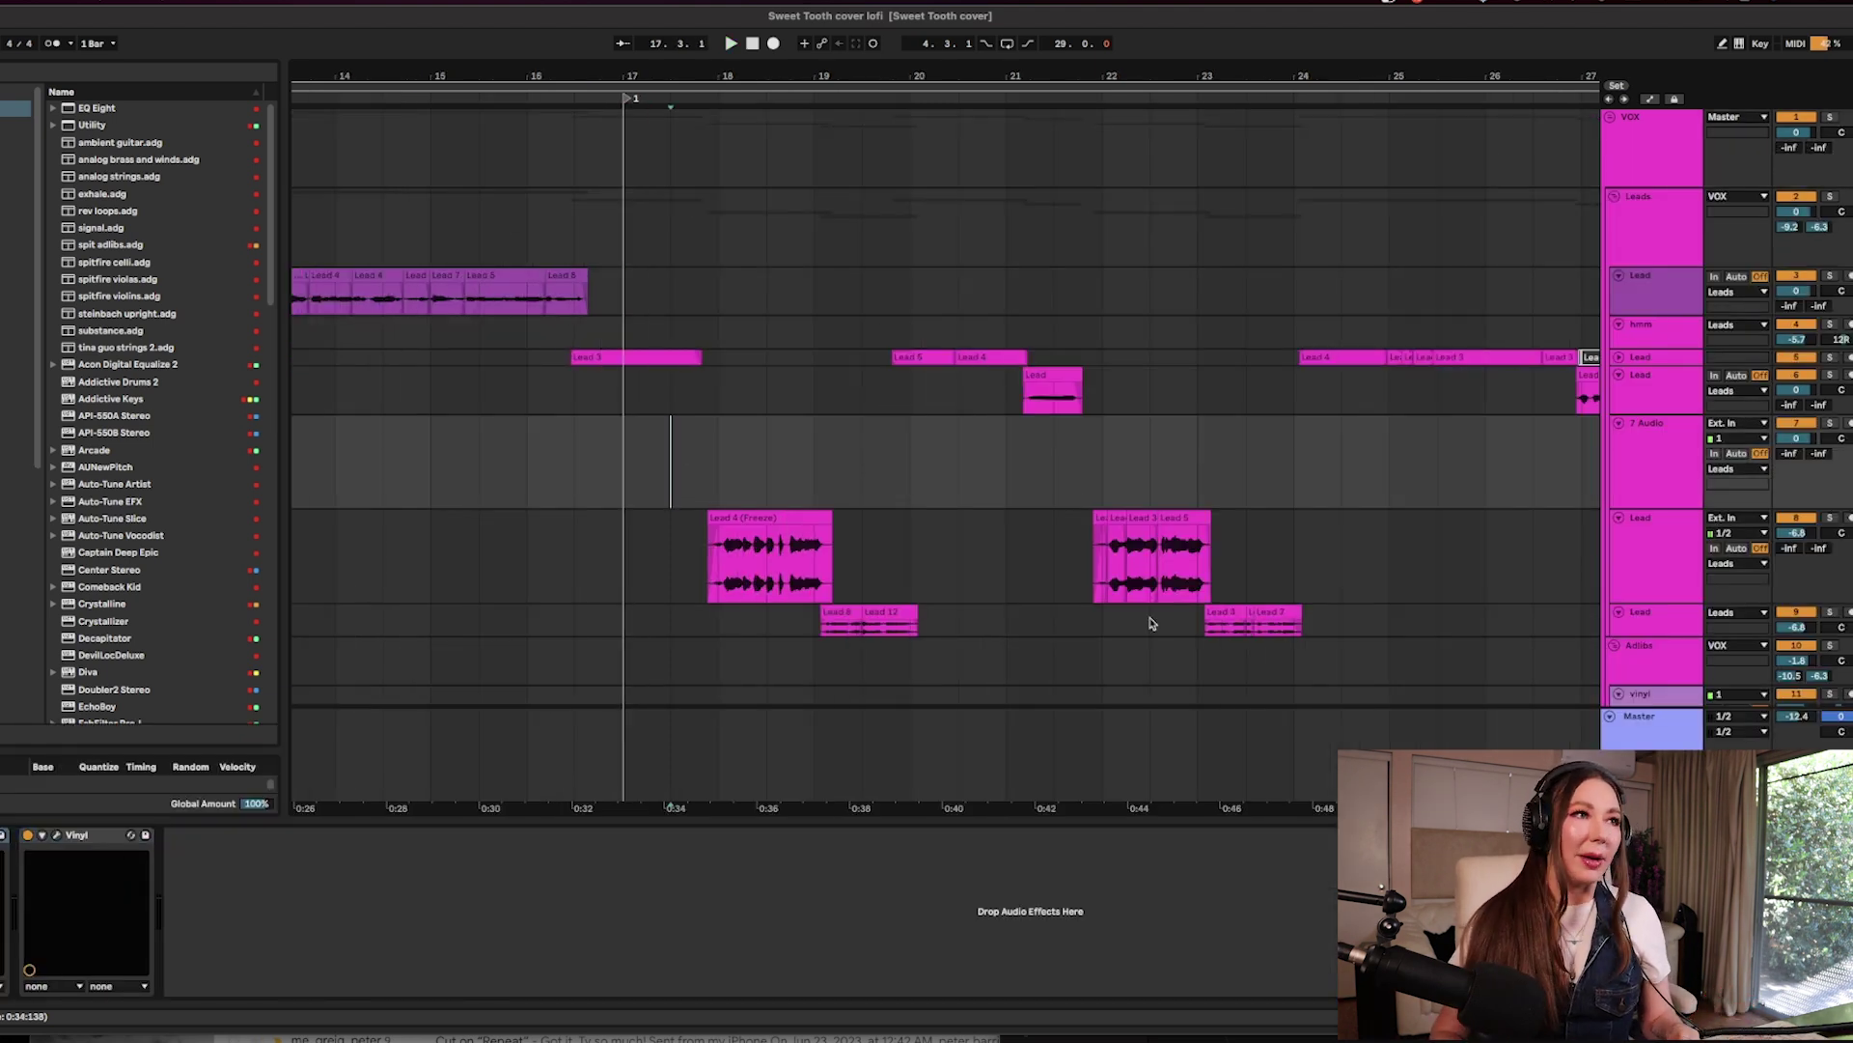
Select the VOX group, place the playback position after bar 19 and solo the group.
left_click(1670, 156)
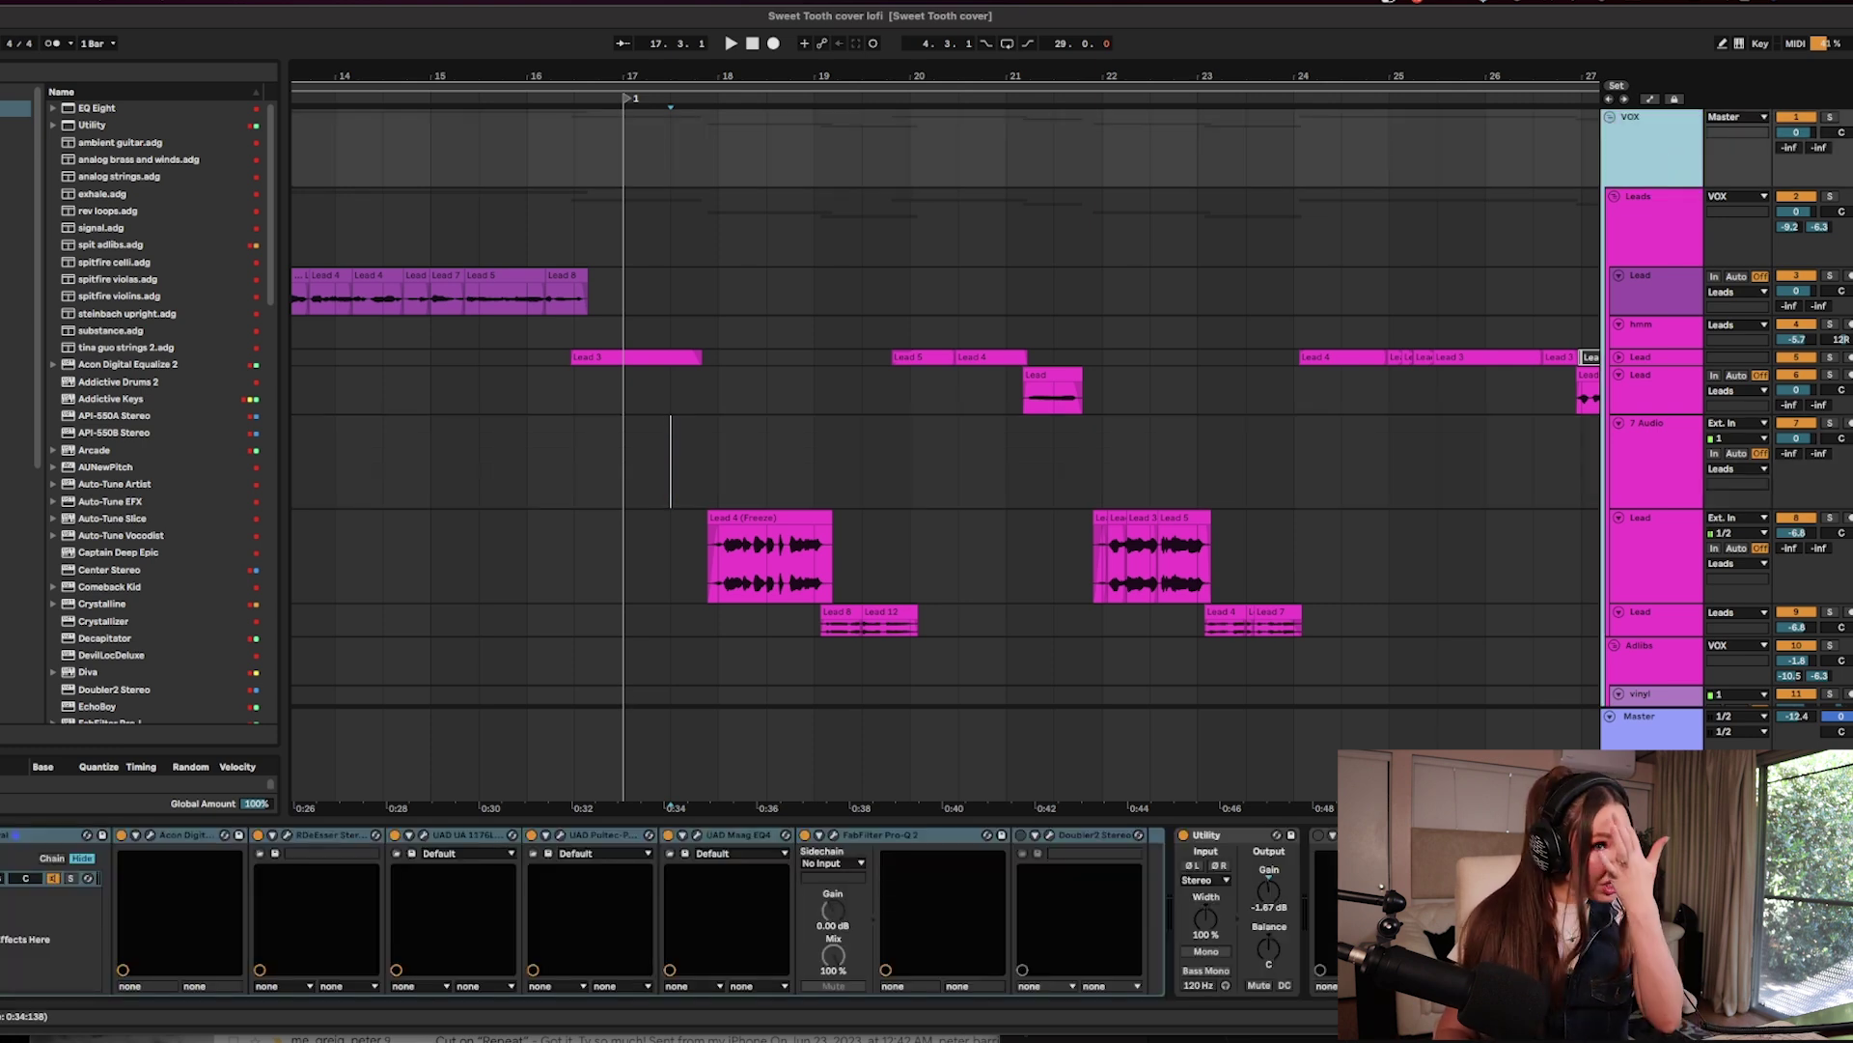
key("space")
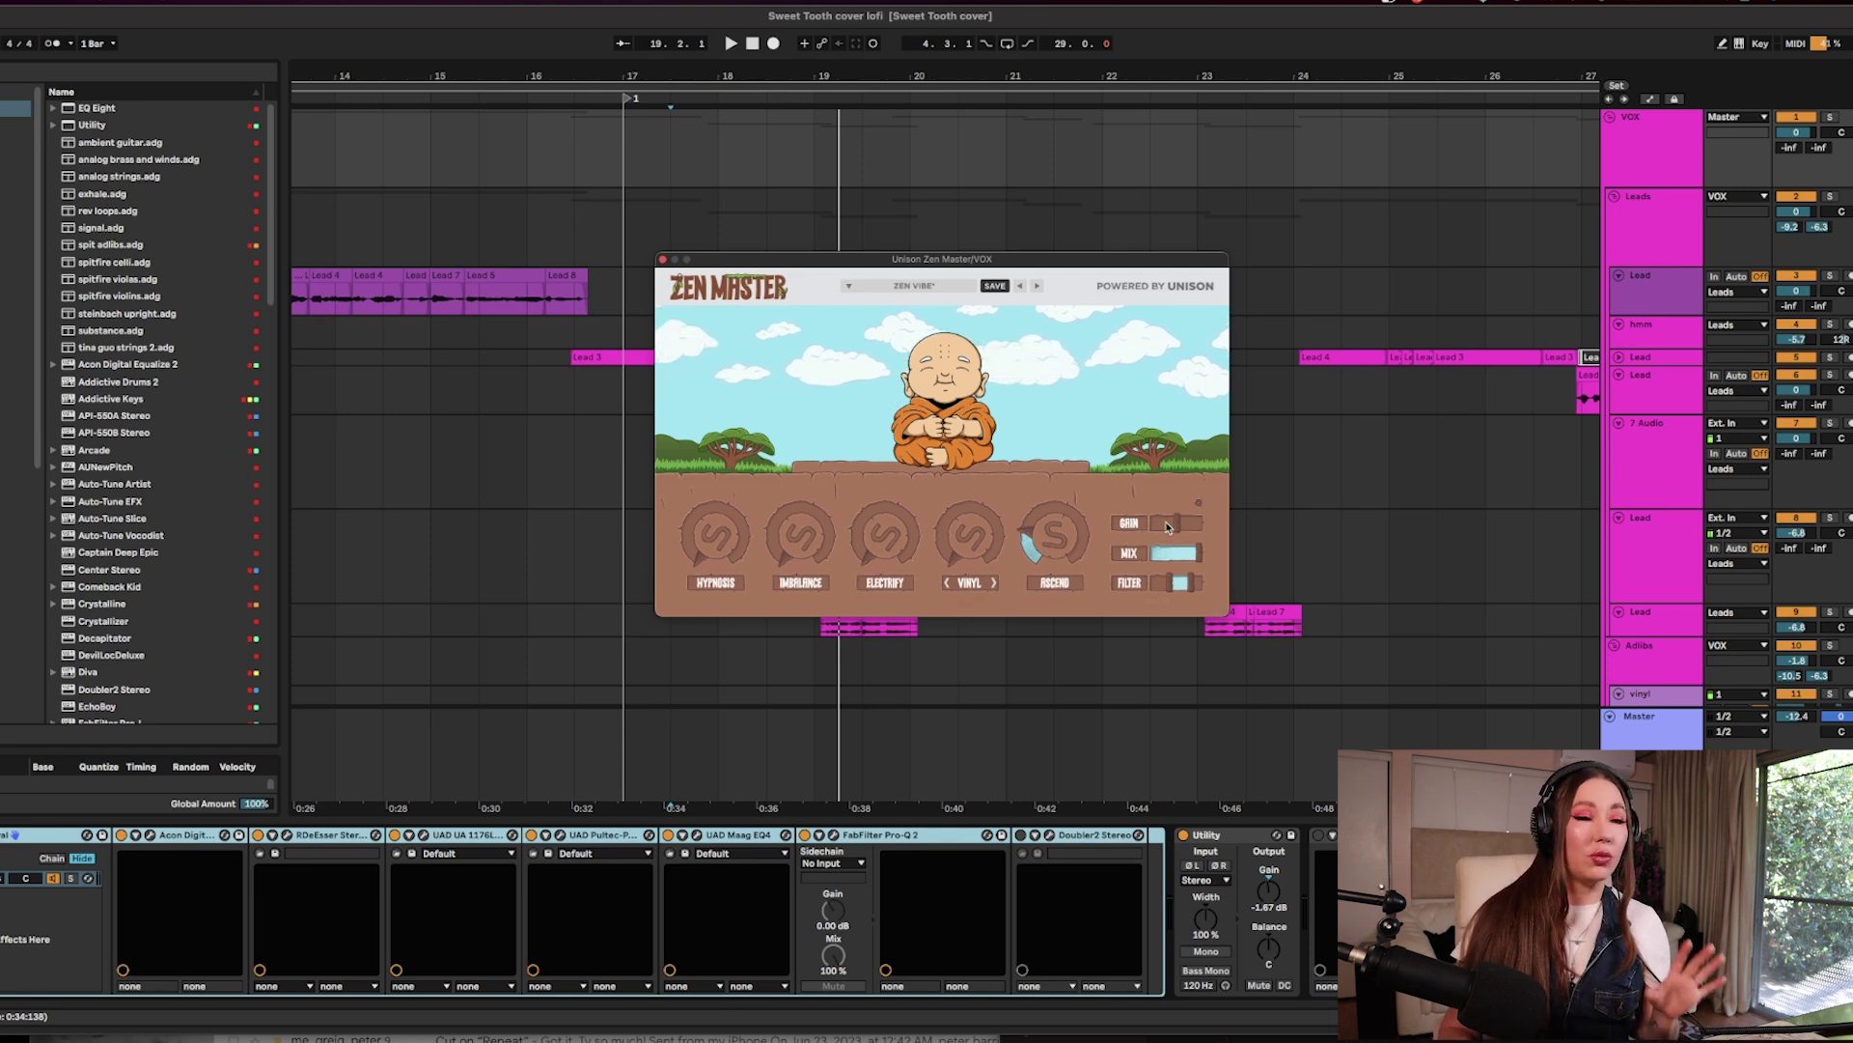
left_click(861, 205)
left_click(1695, 183)
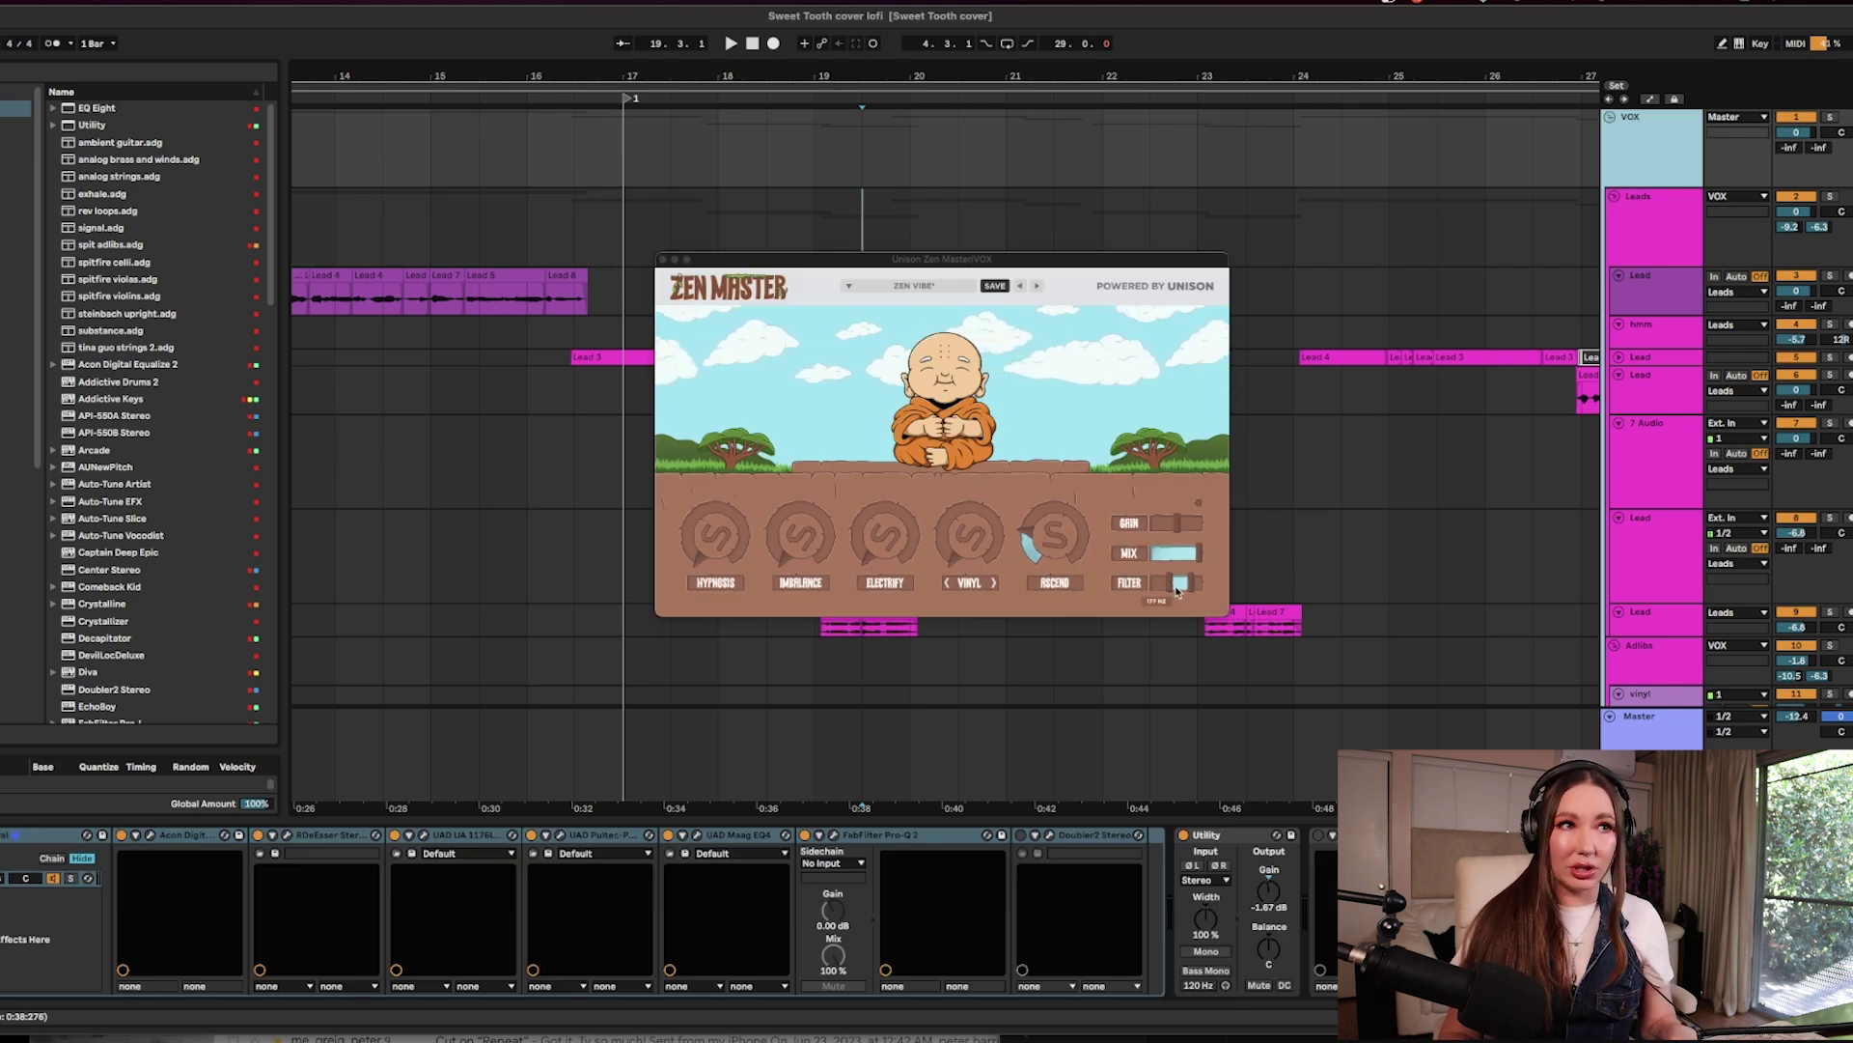
left_click(1830, 118)
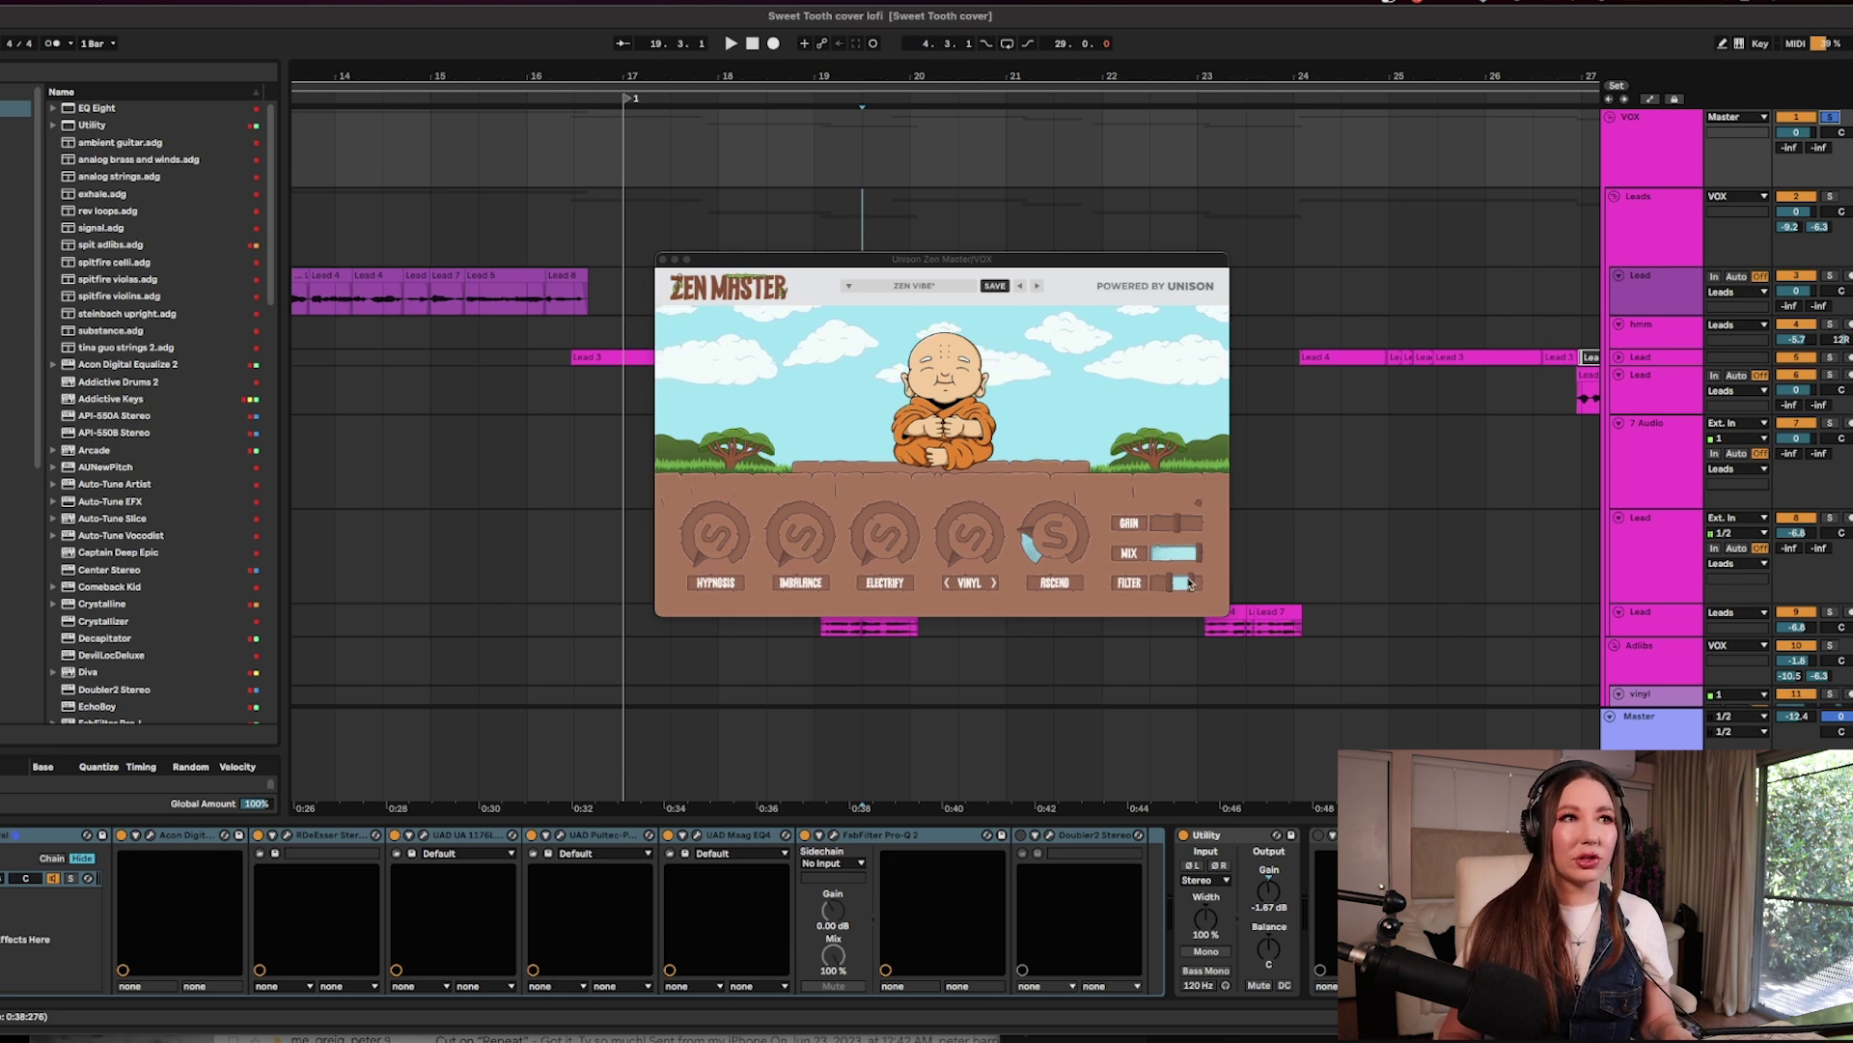
Play the soloed vocals and try widening the high end of the Zen Master filter on the VOX group.
key("space")
mouse_move(1191, 583)
left_mouse_down()
mouse_move(1179, 564)
mouse_move(1191, 583)
left_mouse_up()
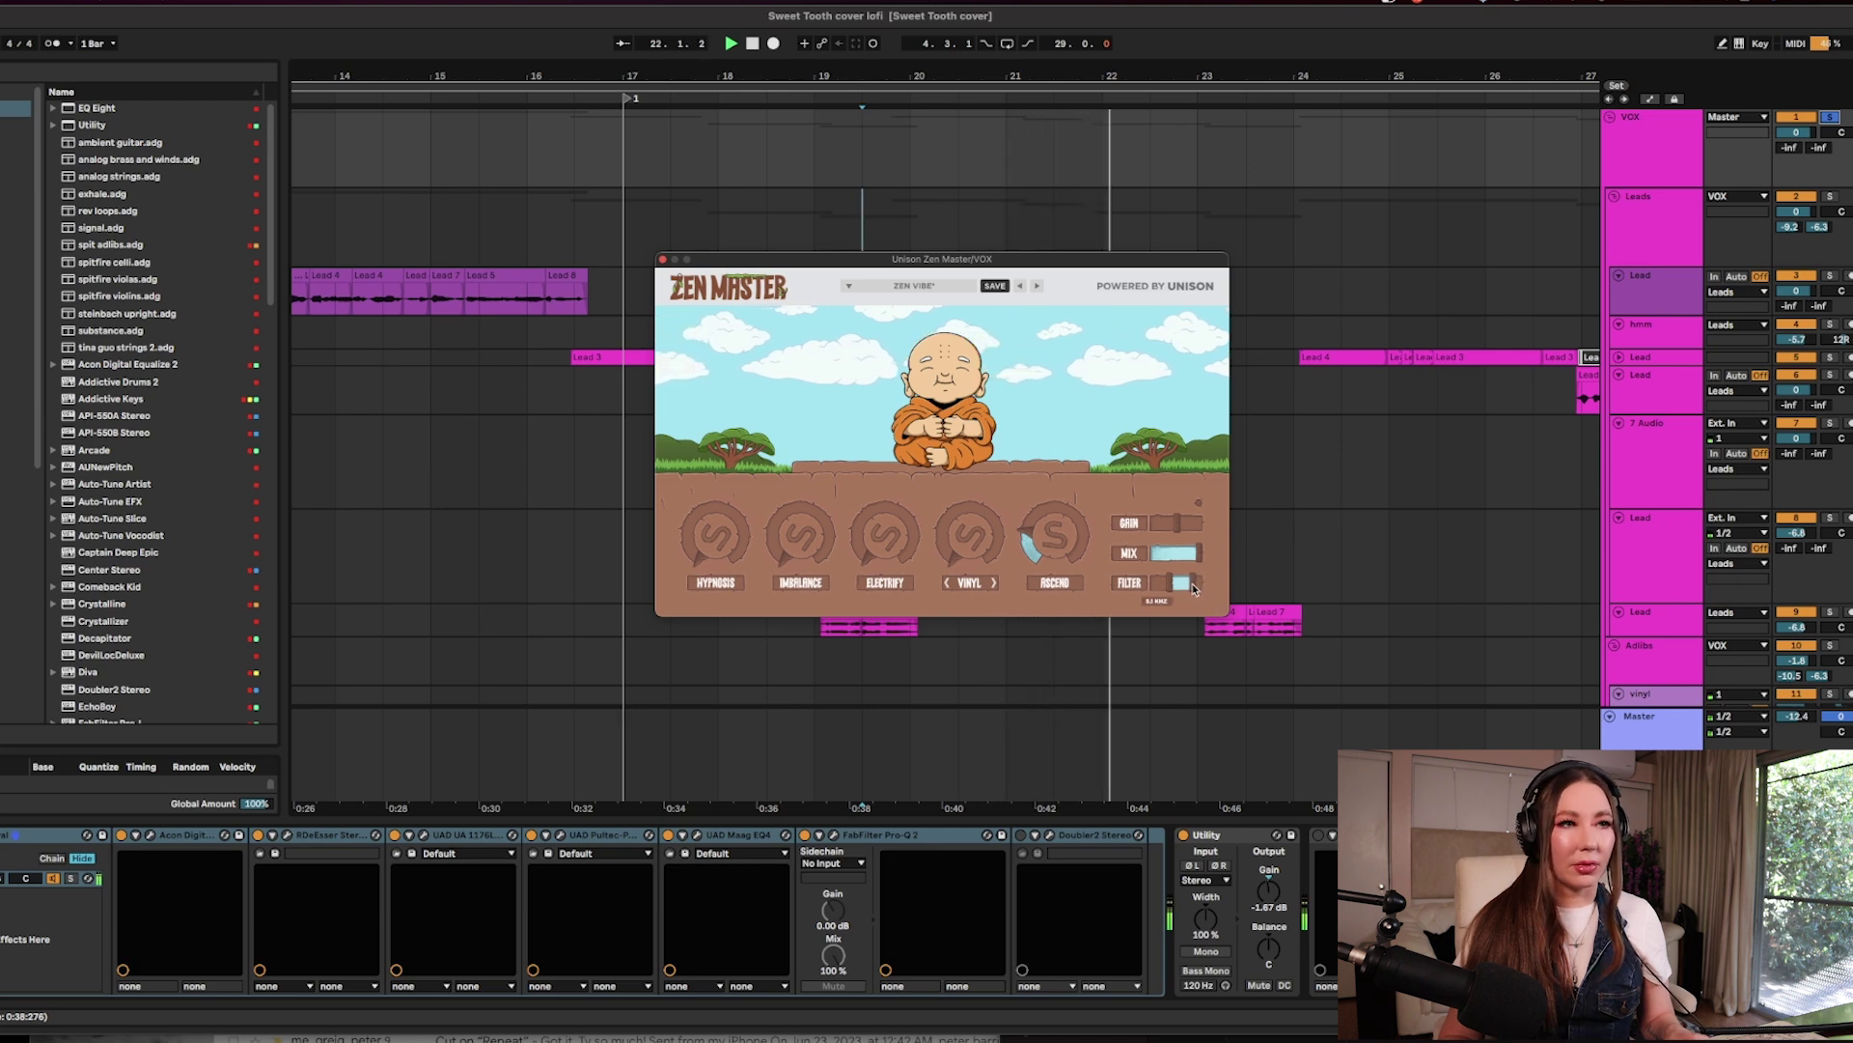
left_click_drag(1190, 583, 1190, 583)
Stop playback and adjust the Ascend amount in the VOX group's Zen Master, trying a lower setting.
mouse_move(1044, 557)
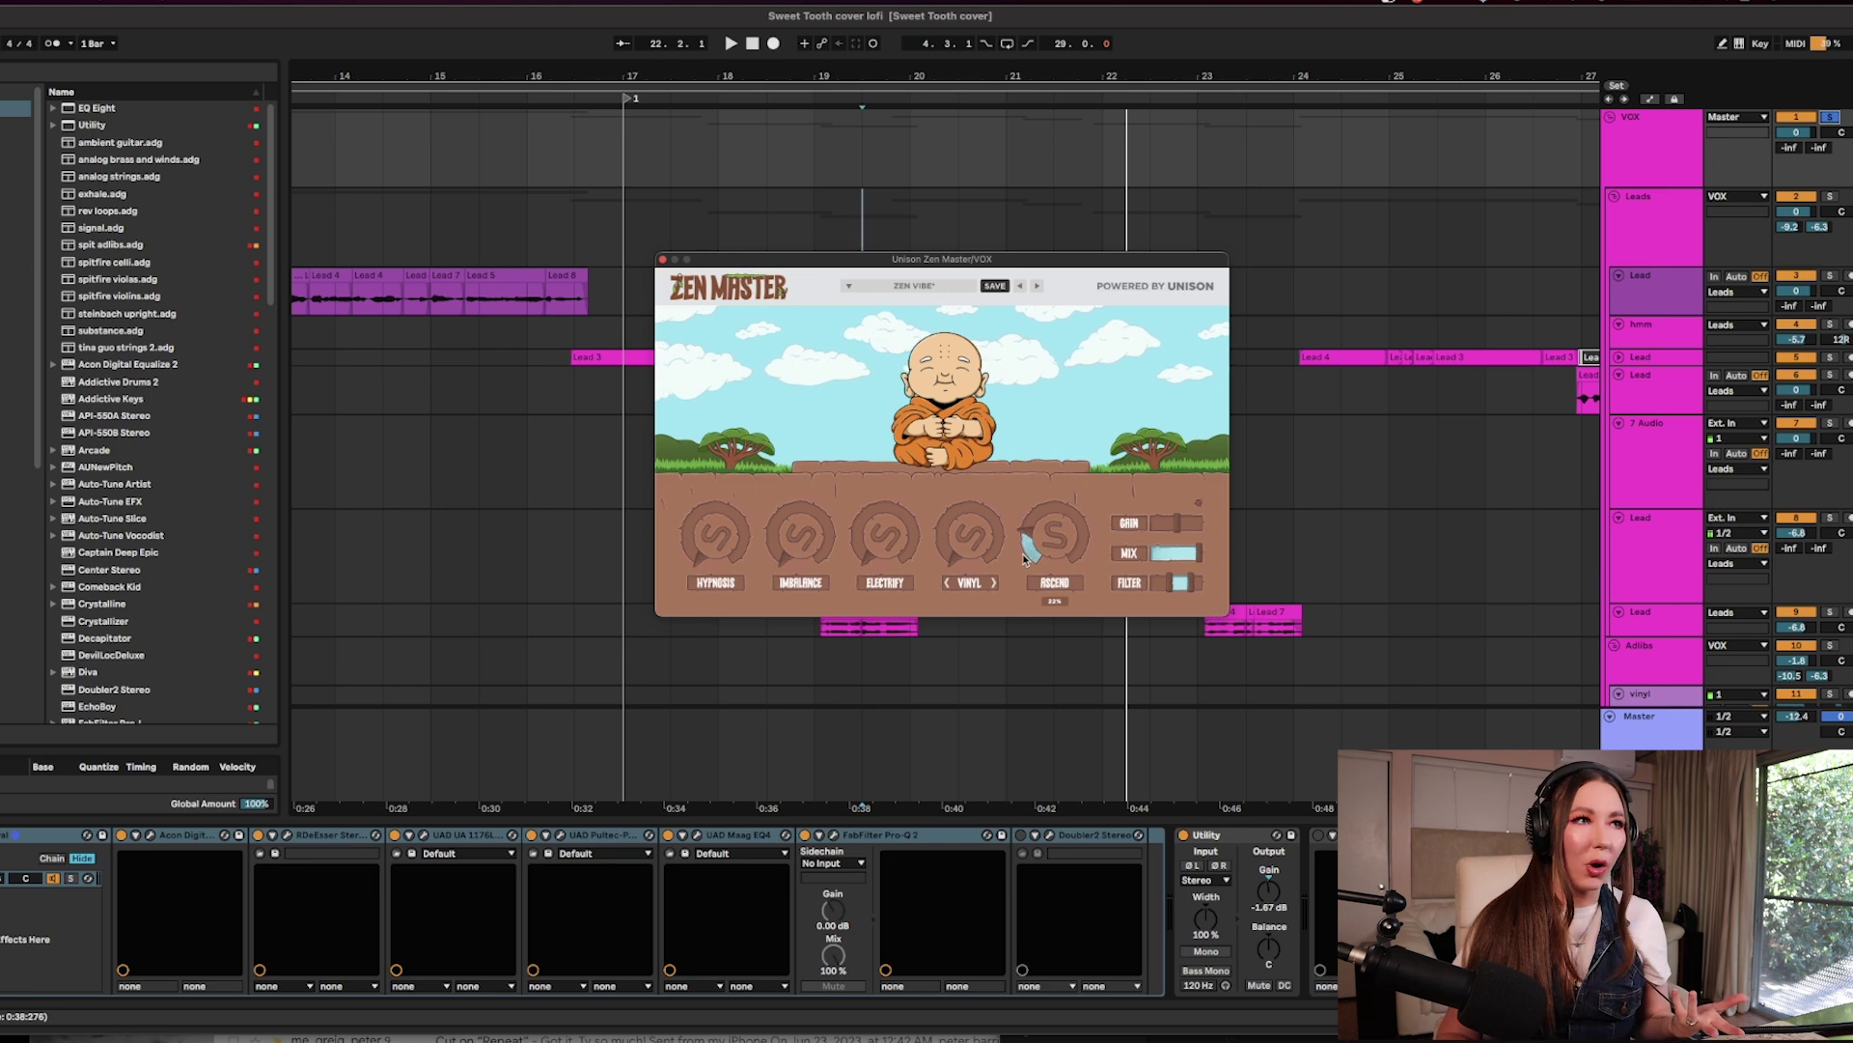
key("space")
mouse_move(1025, 558)
left_mouse_down()
mouse_move(1035, 379)
mouse_move(1034, 641)
mouse_move(1043, 566)
mouse_move(1060, 686)
mouse_move(1052, 598)
mouse_move(1022, 641)
mouse_move(1041, 465)
left_mouse_up()
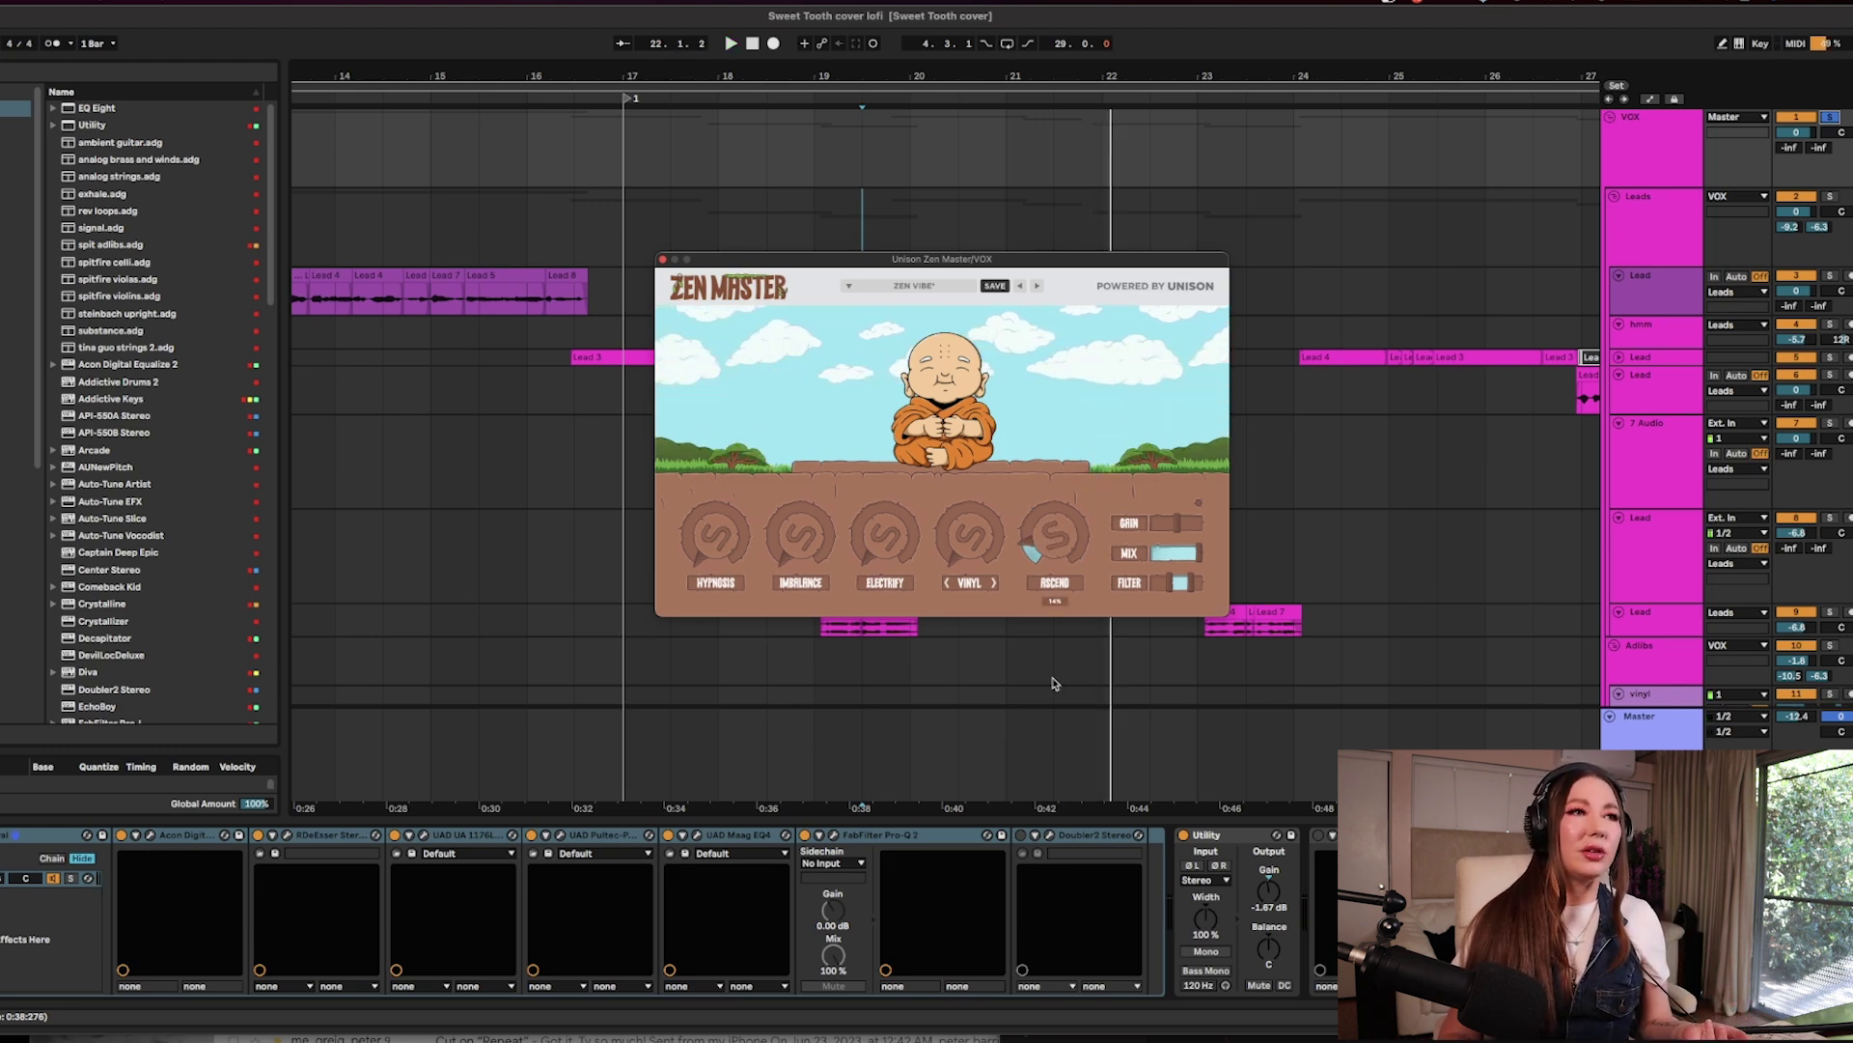
mouse_move(1050, 506)
left_mouse_down()
mouse_move(1057, 645)
mouse_move(1062, 533)
left_mouse_up()
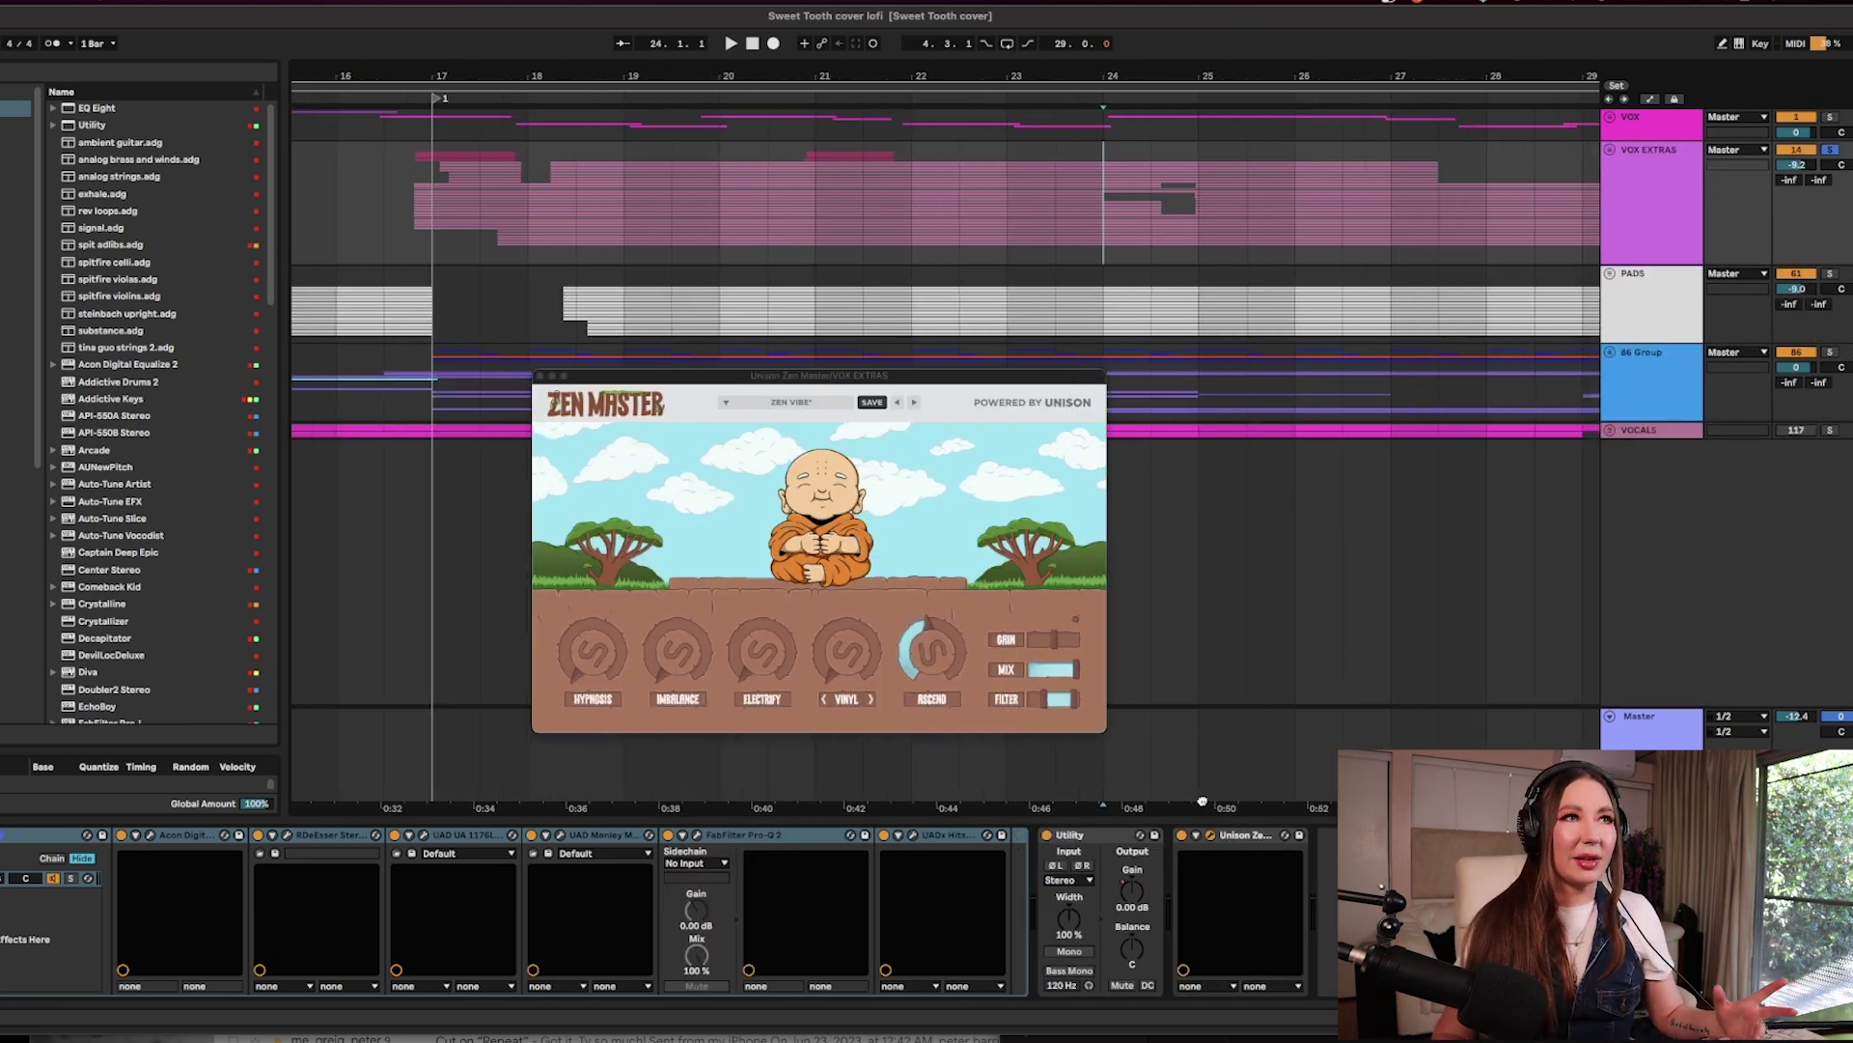
Play the soloed VOX EXTRAS group around bar 25 and review its Zen Master filter and Ascend settings.
scroll(1202, 801, "left", 1)
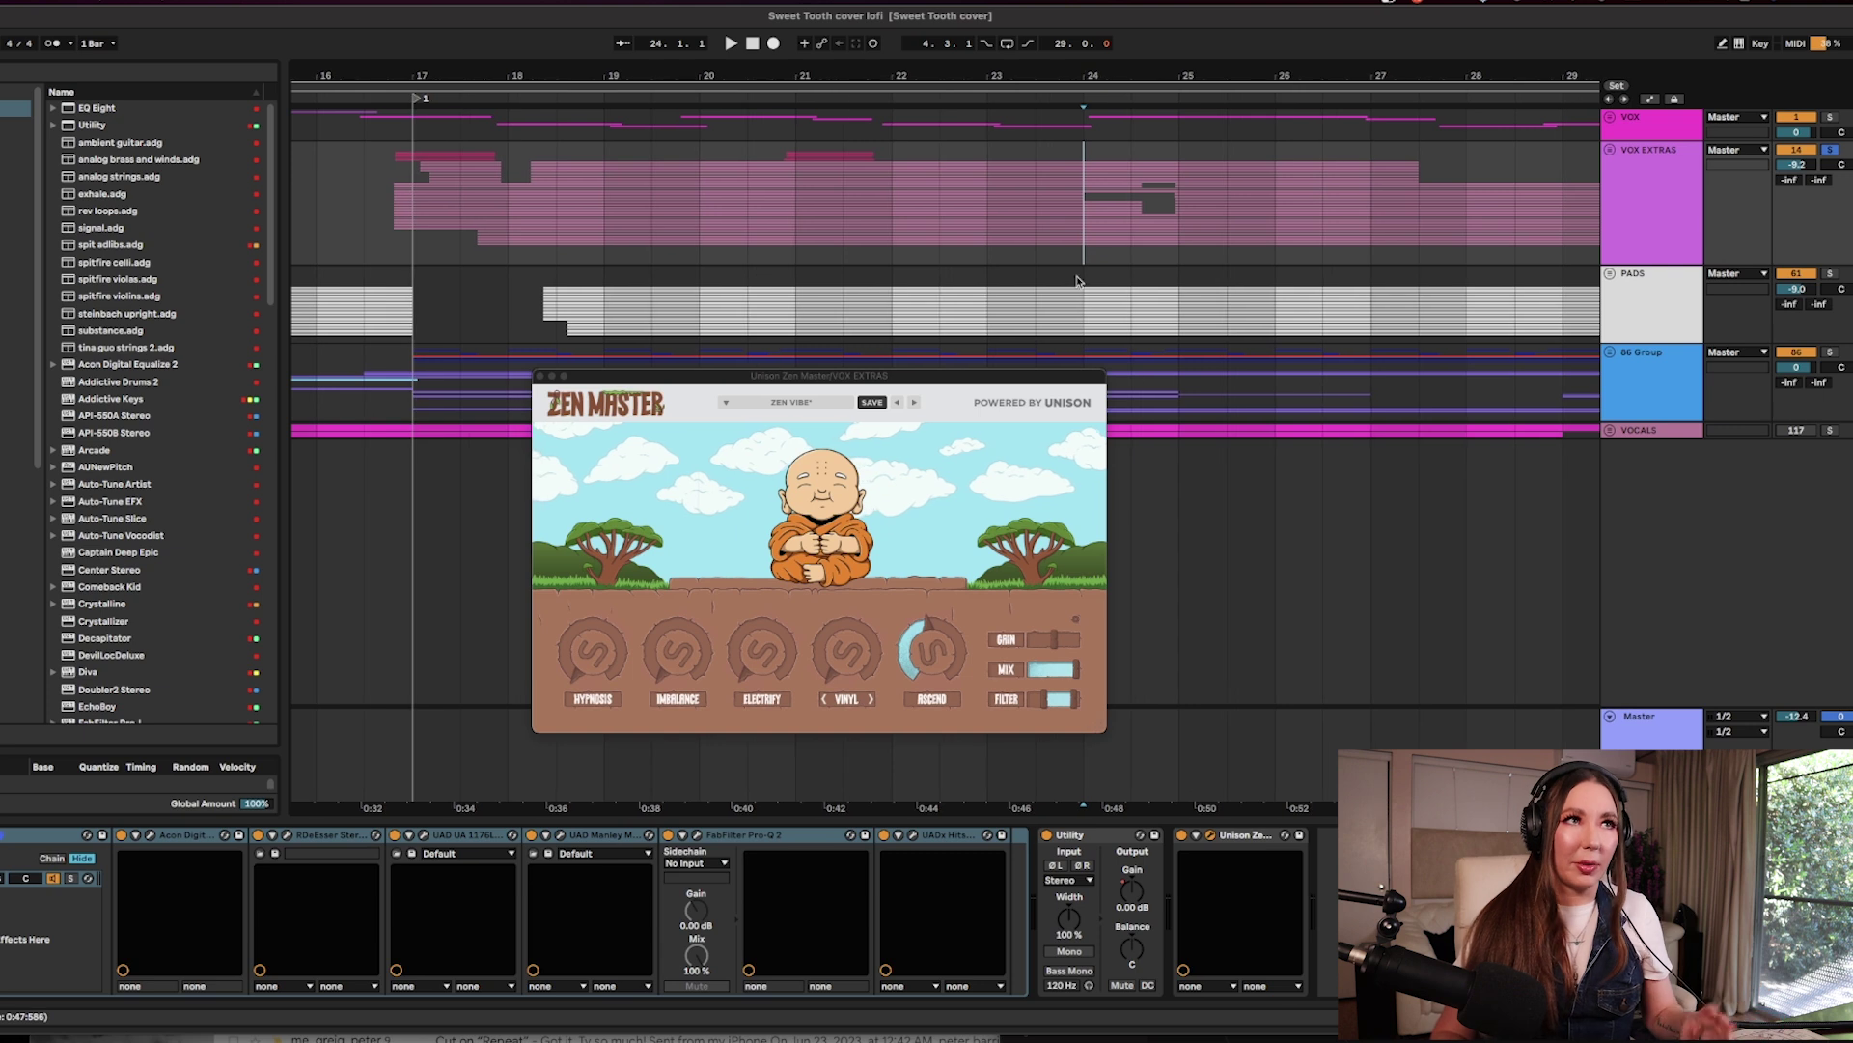
key("space")
left_click(1193, 211)
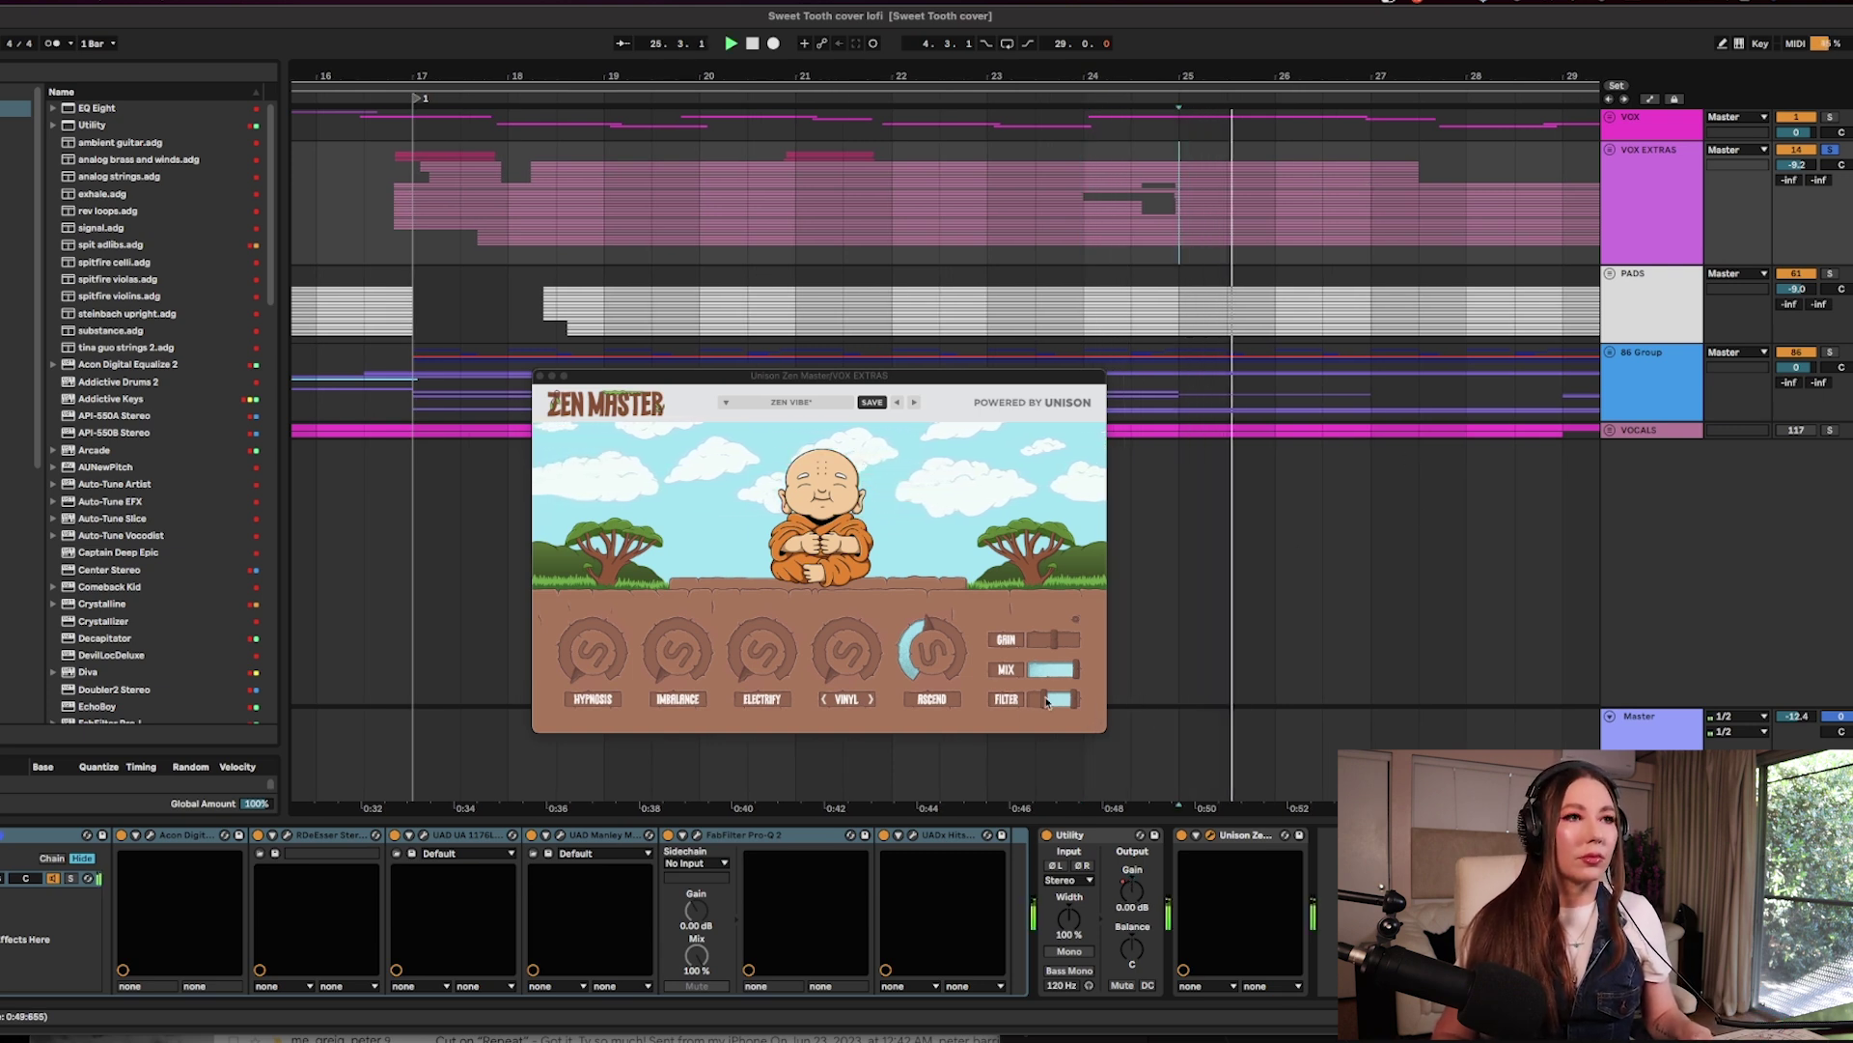
mouse_move(1075, 707)
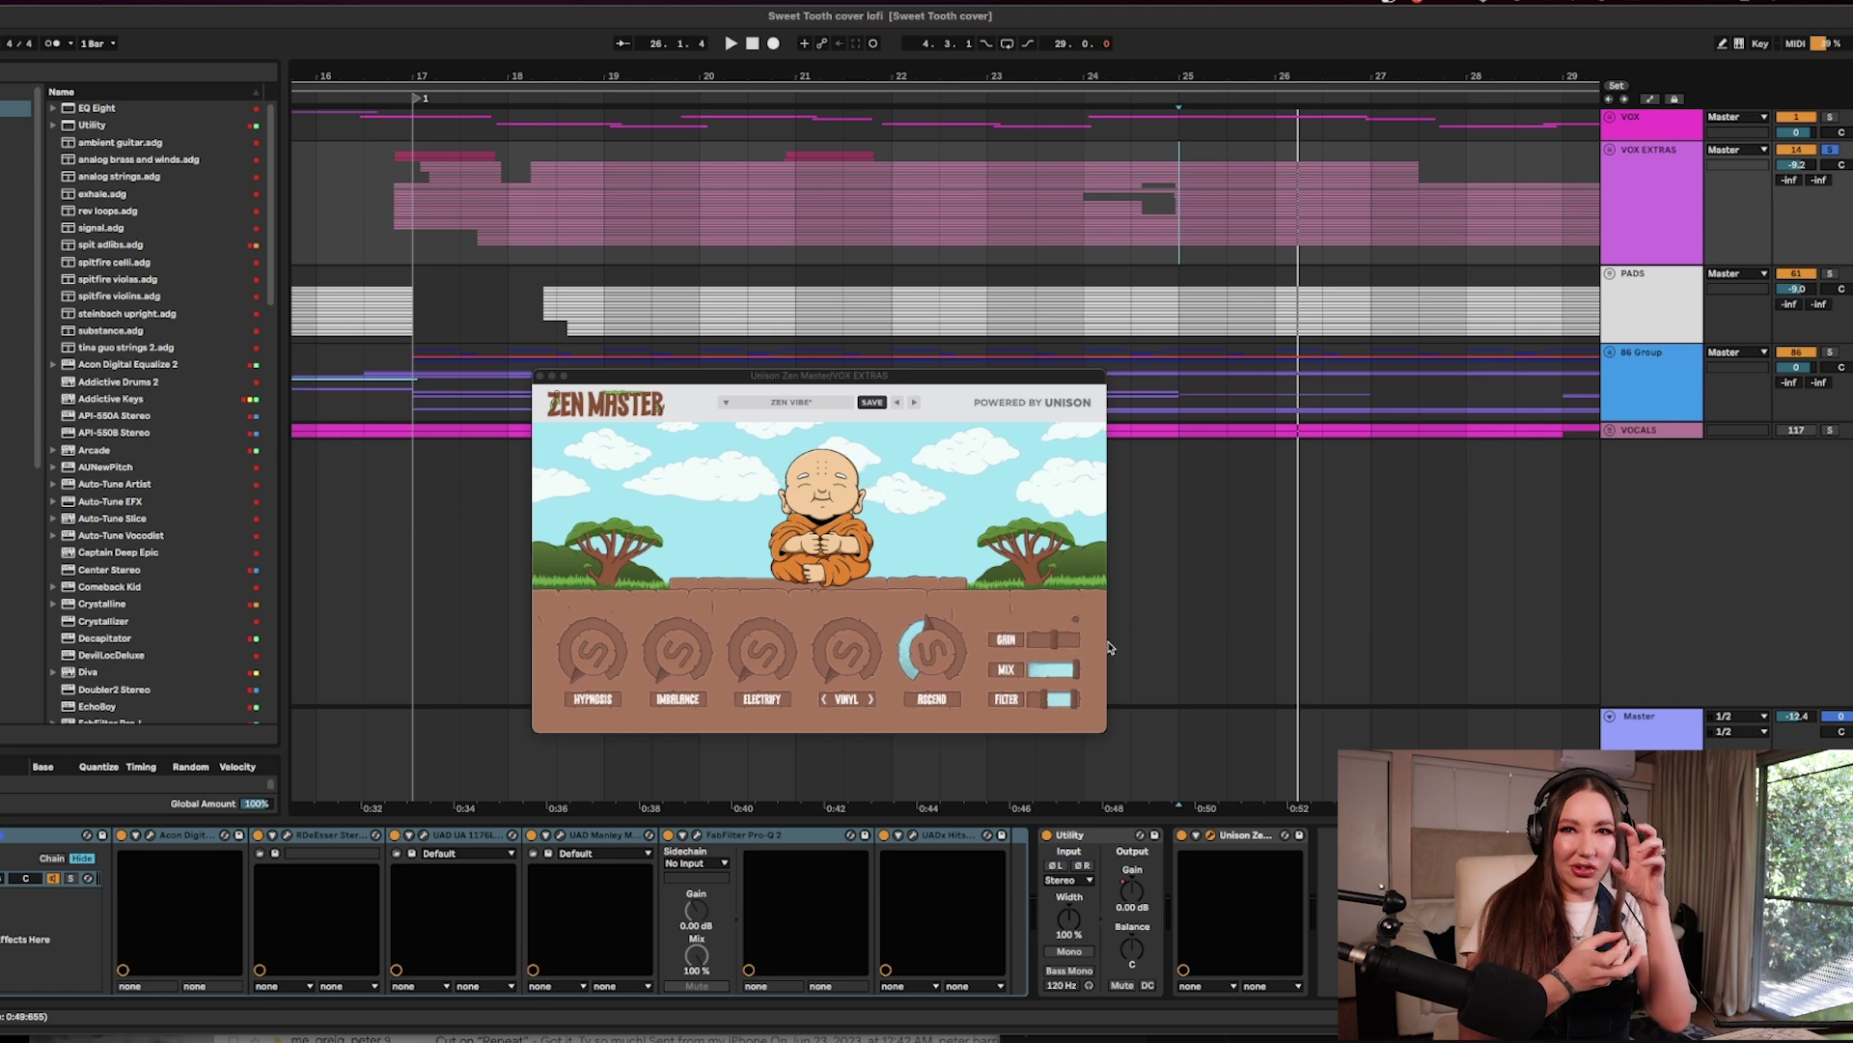
mouse_move(935, 708)
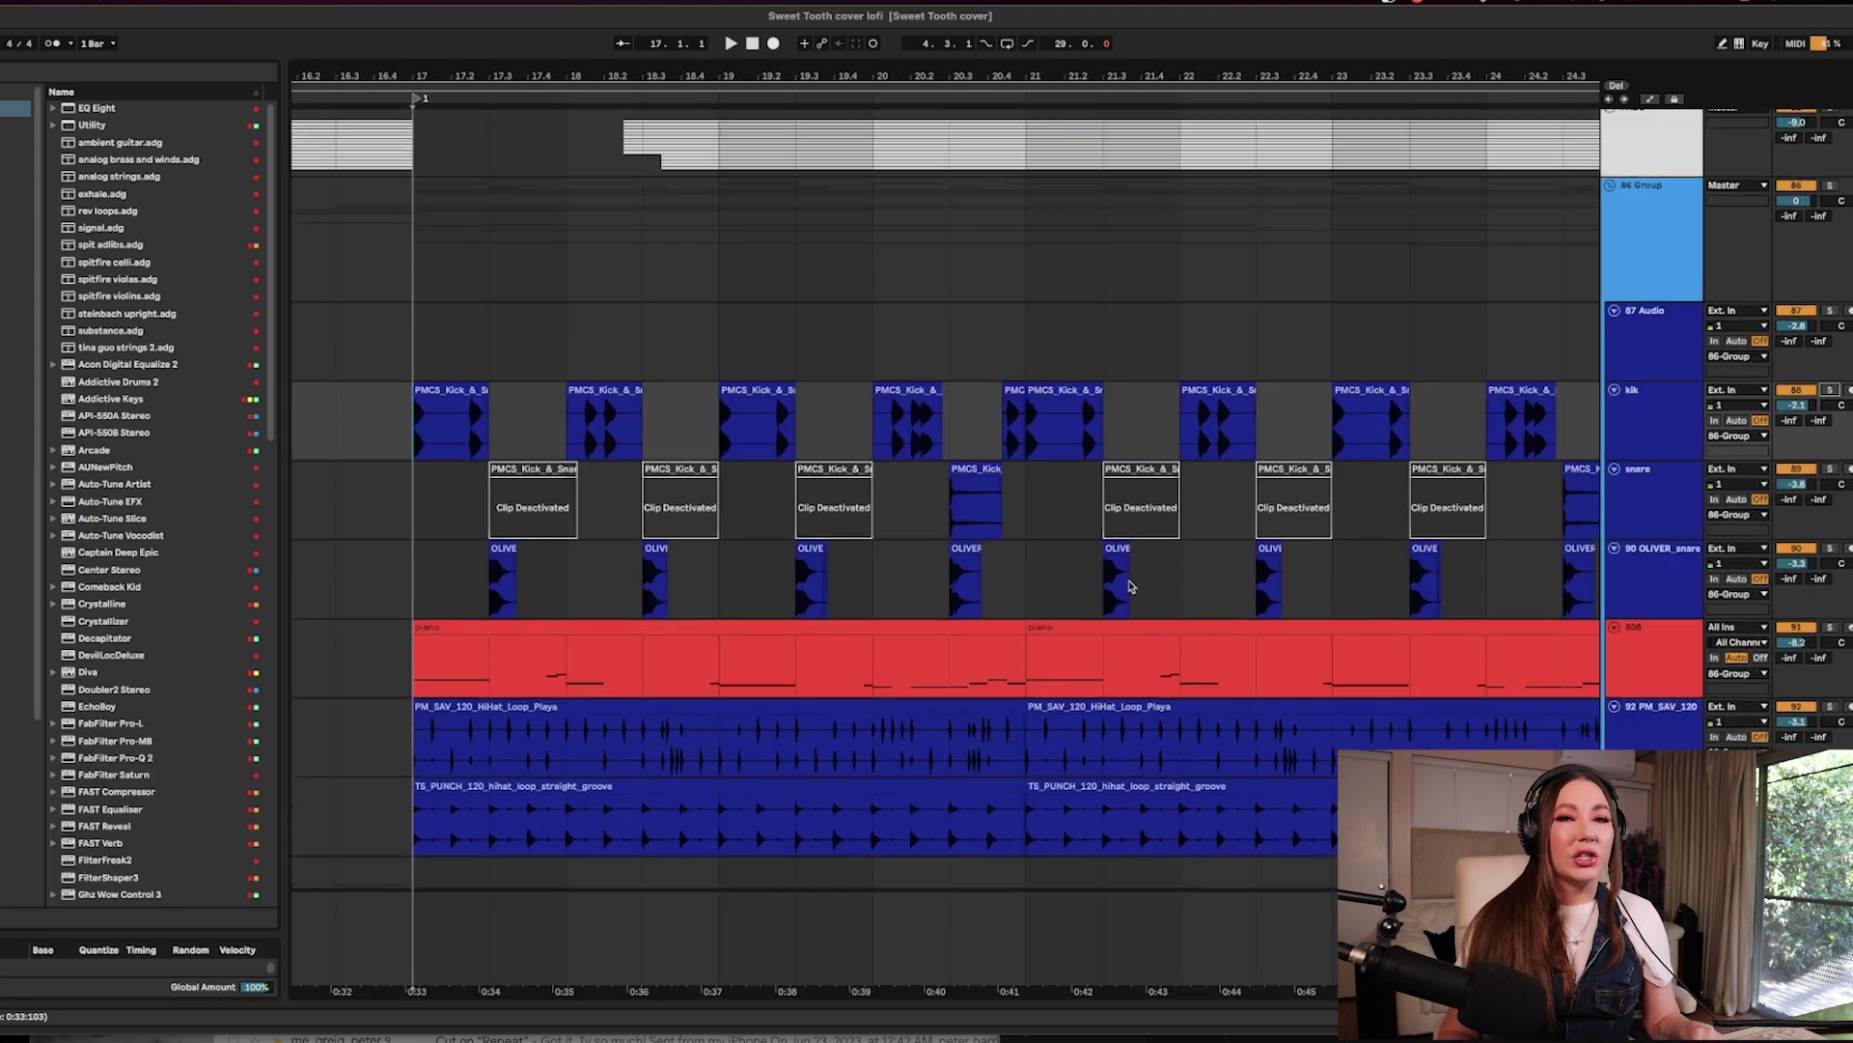
Open Zen Master on the 90 OLIVER_snare track and move its window clear of the snare clips.
scroll(1131, 586, "down", 2)
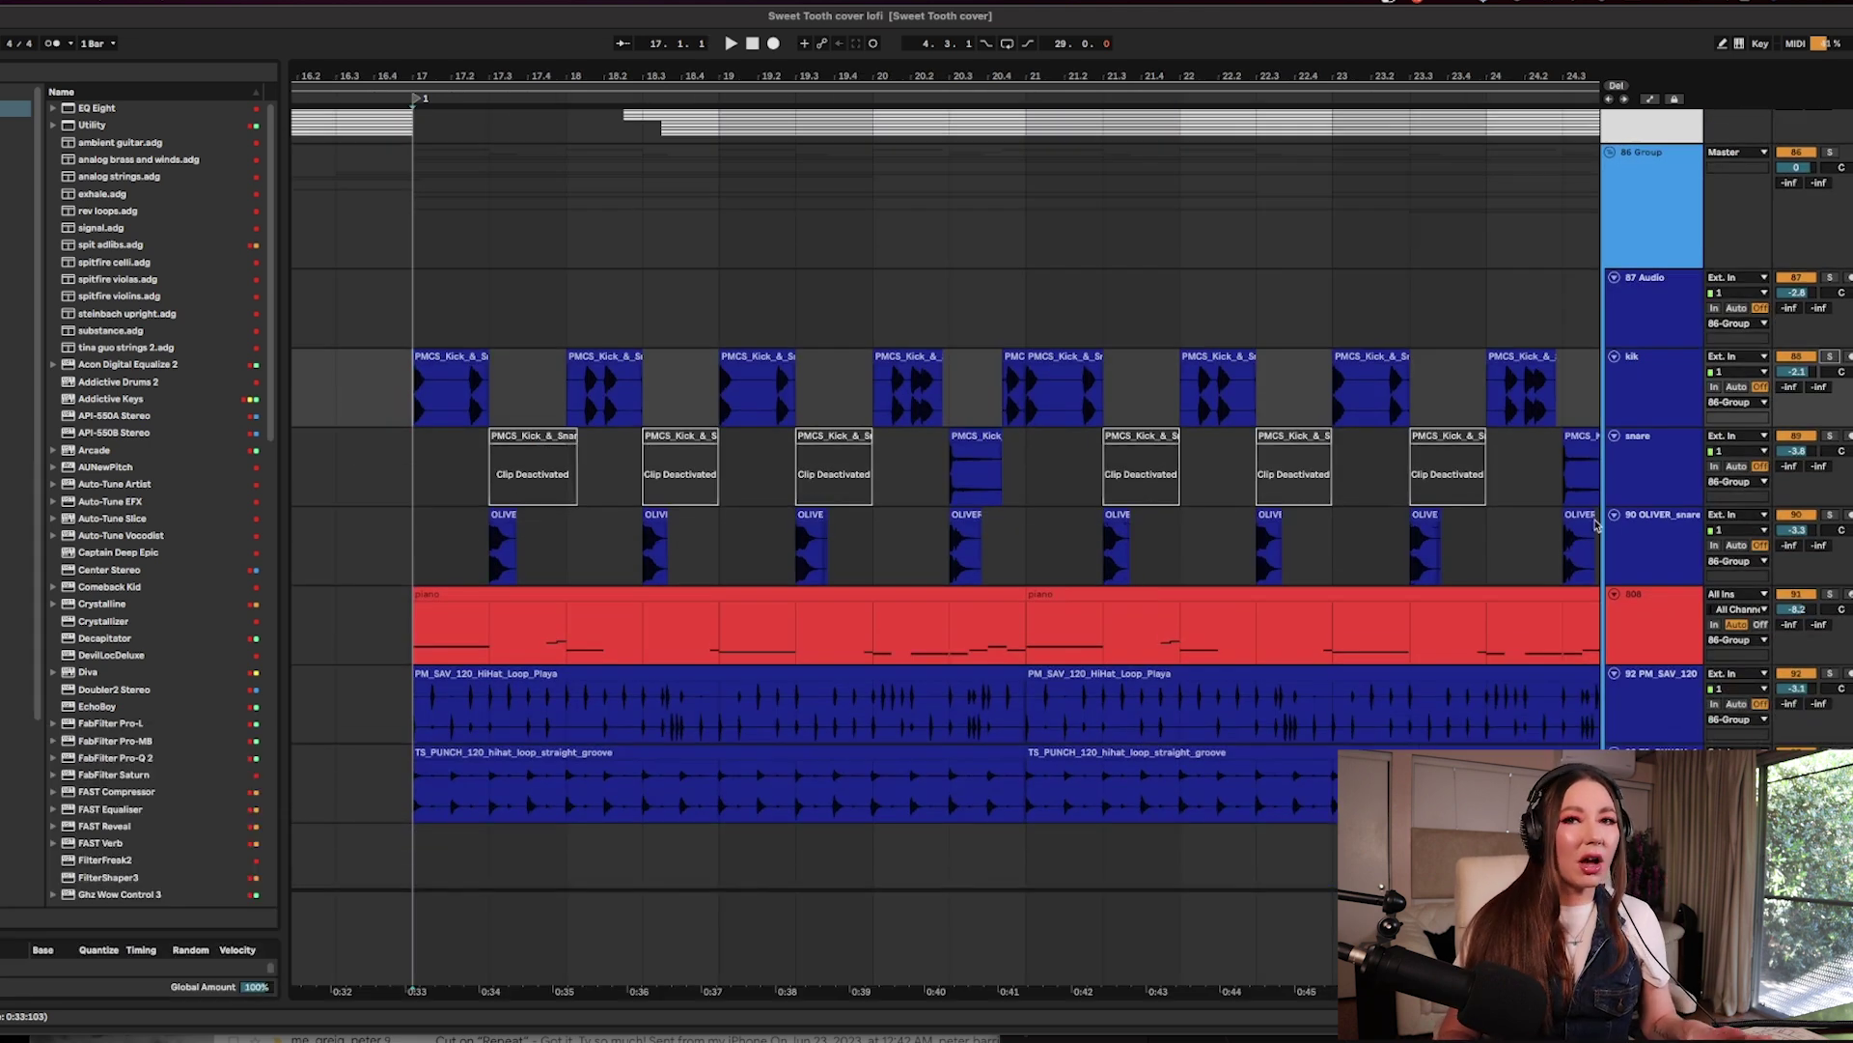
double_click(1668, 544)
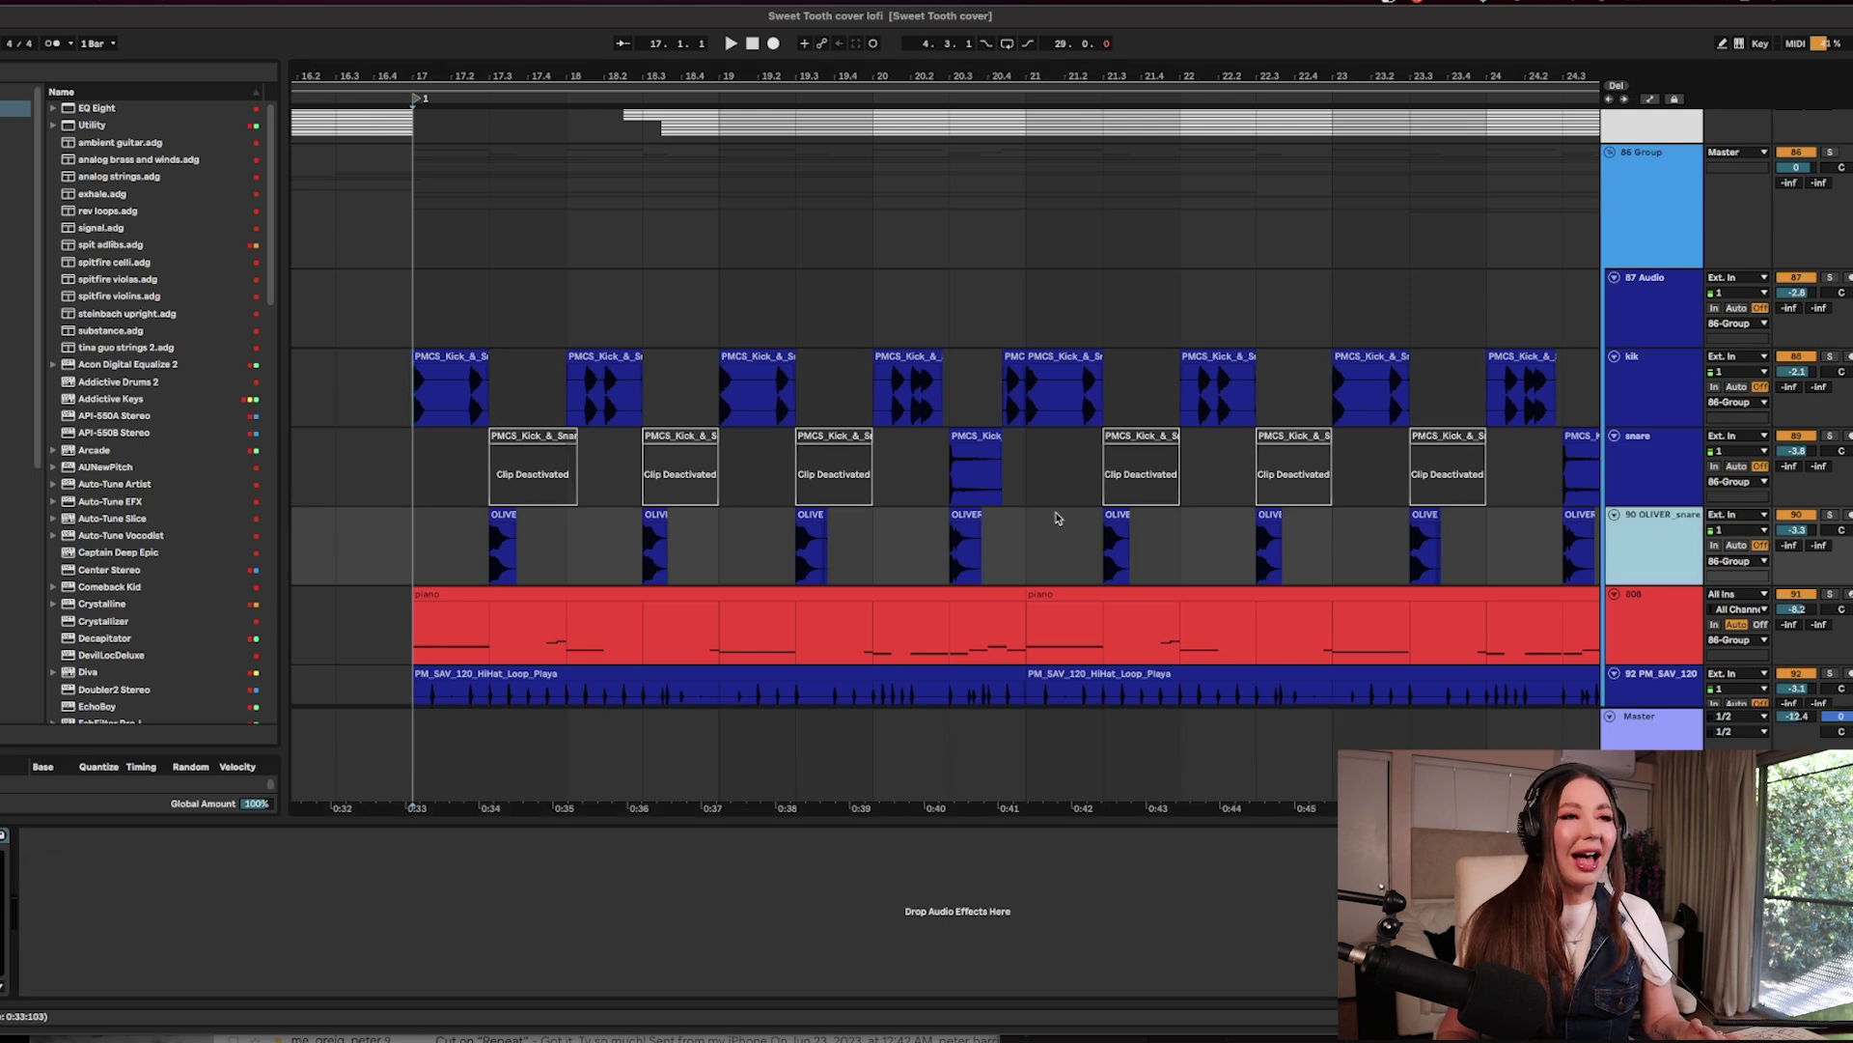
left_click(480, 547)
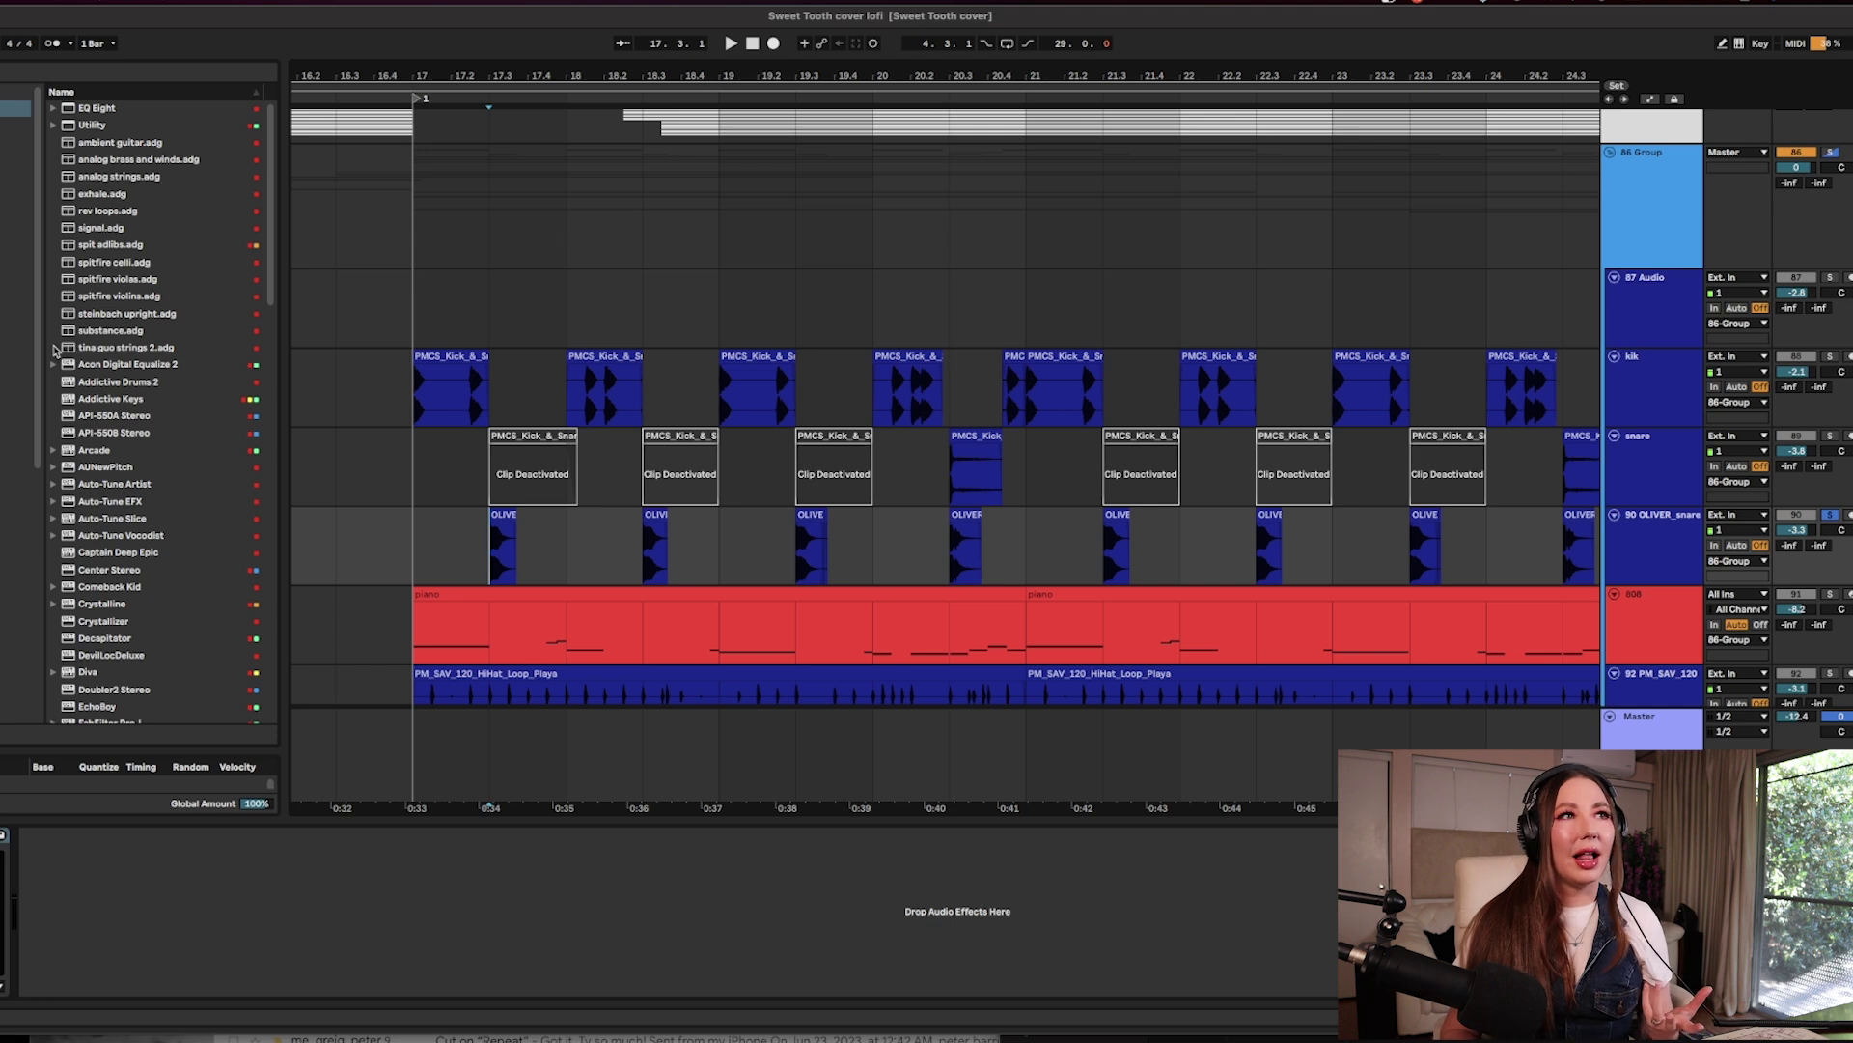
left_click(3, 836)
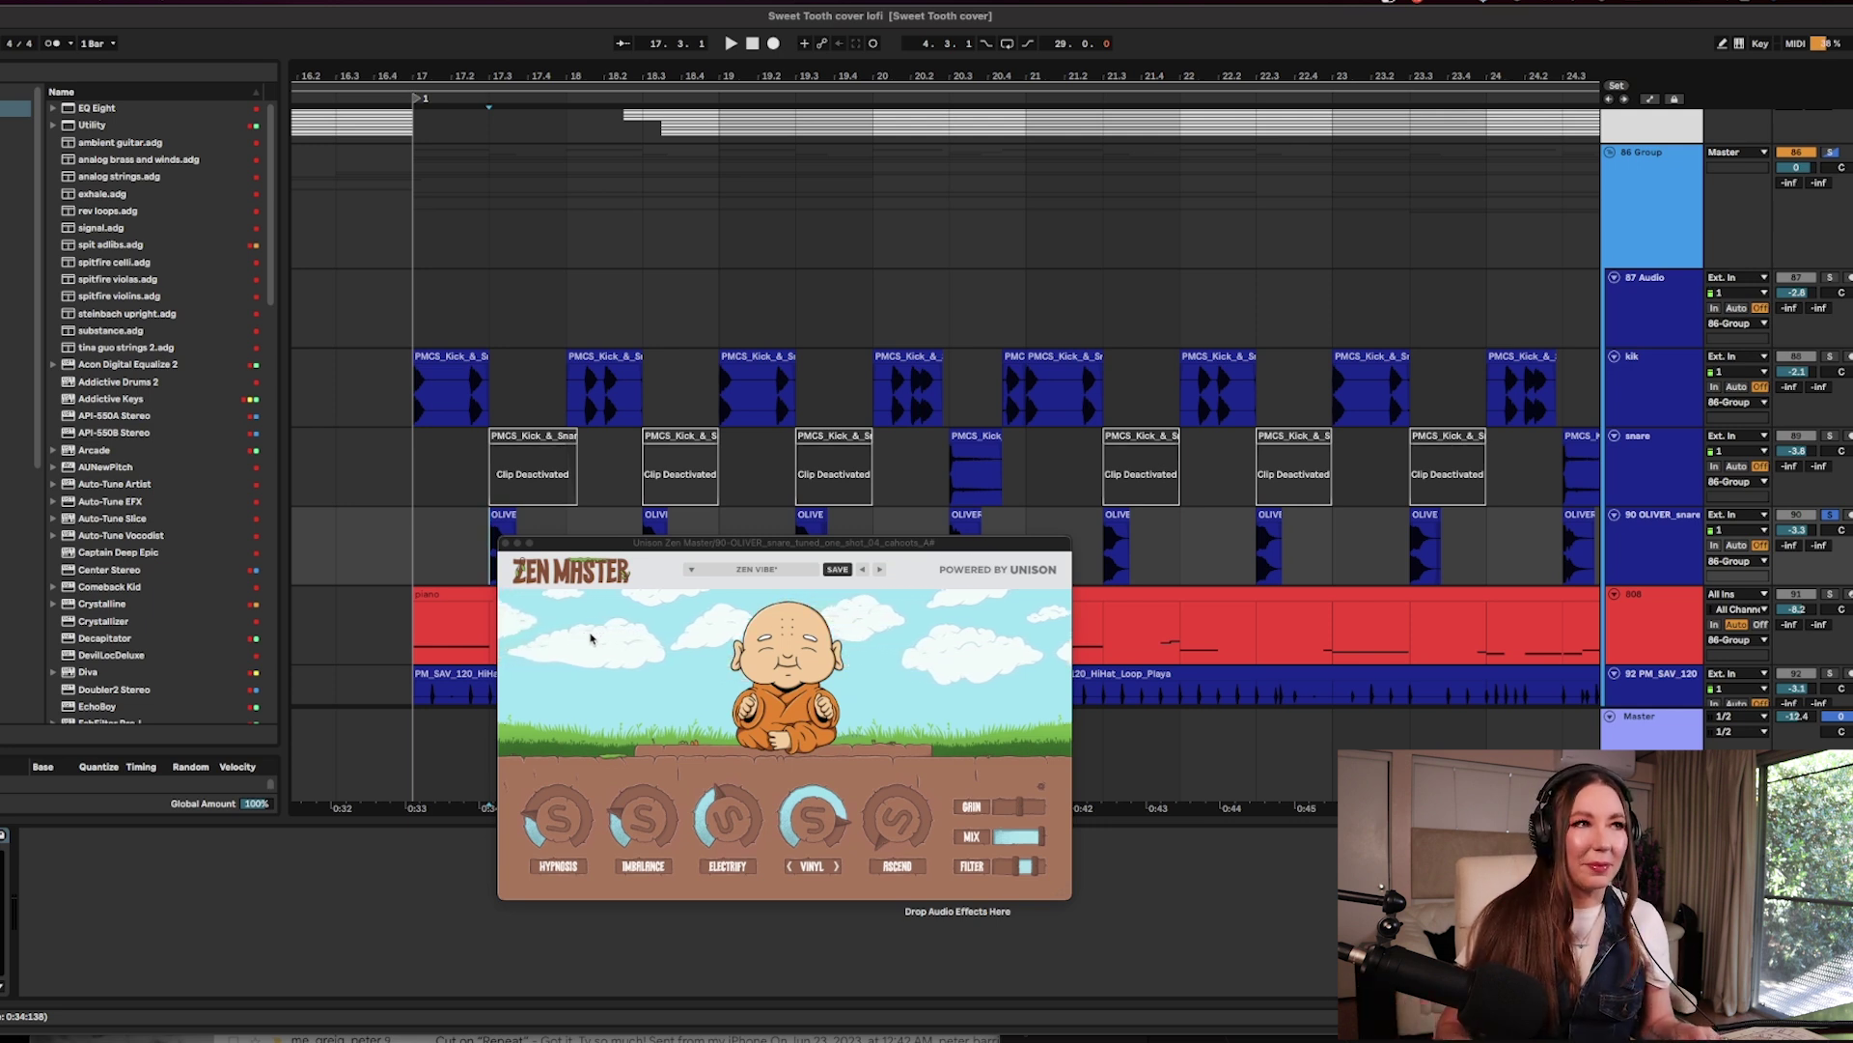
left_click_drag(541, 544, 559, 643)
Play the OLIVER snare from 17.3 and lower the Imbalance amount in its Zen Master.
left_click(495, 573)
key("space")
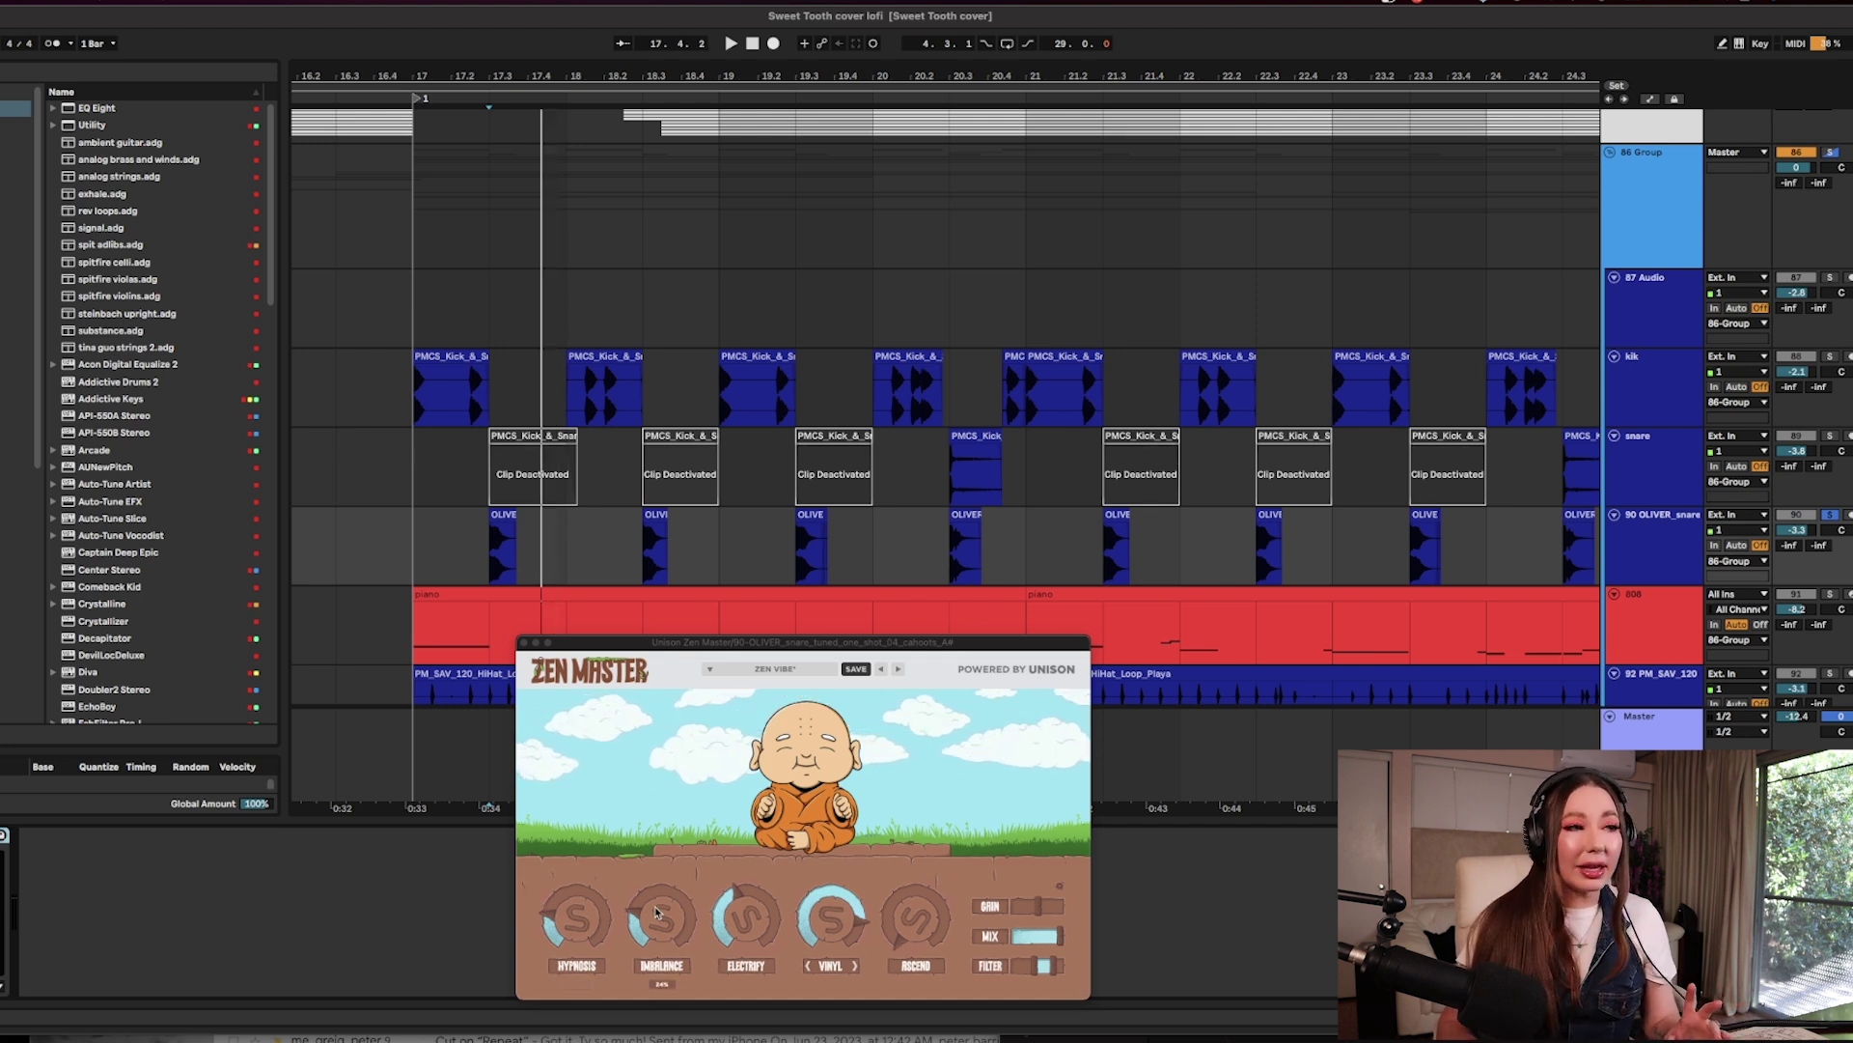
left_click_drag(656, 912, 635, 997)
key("space")
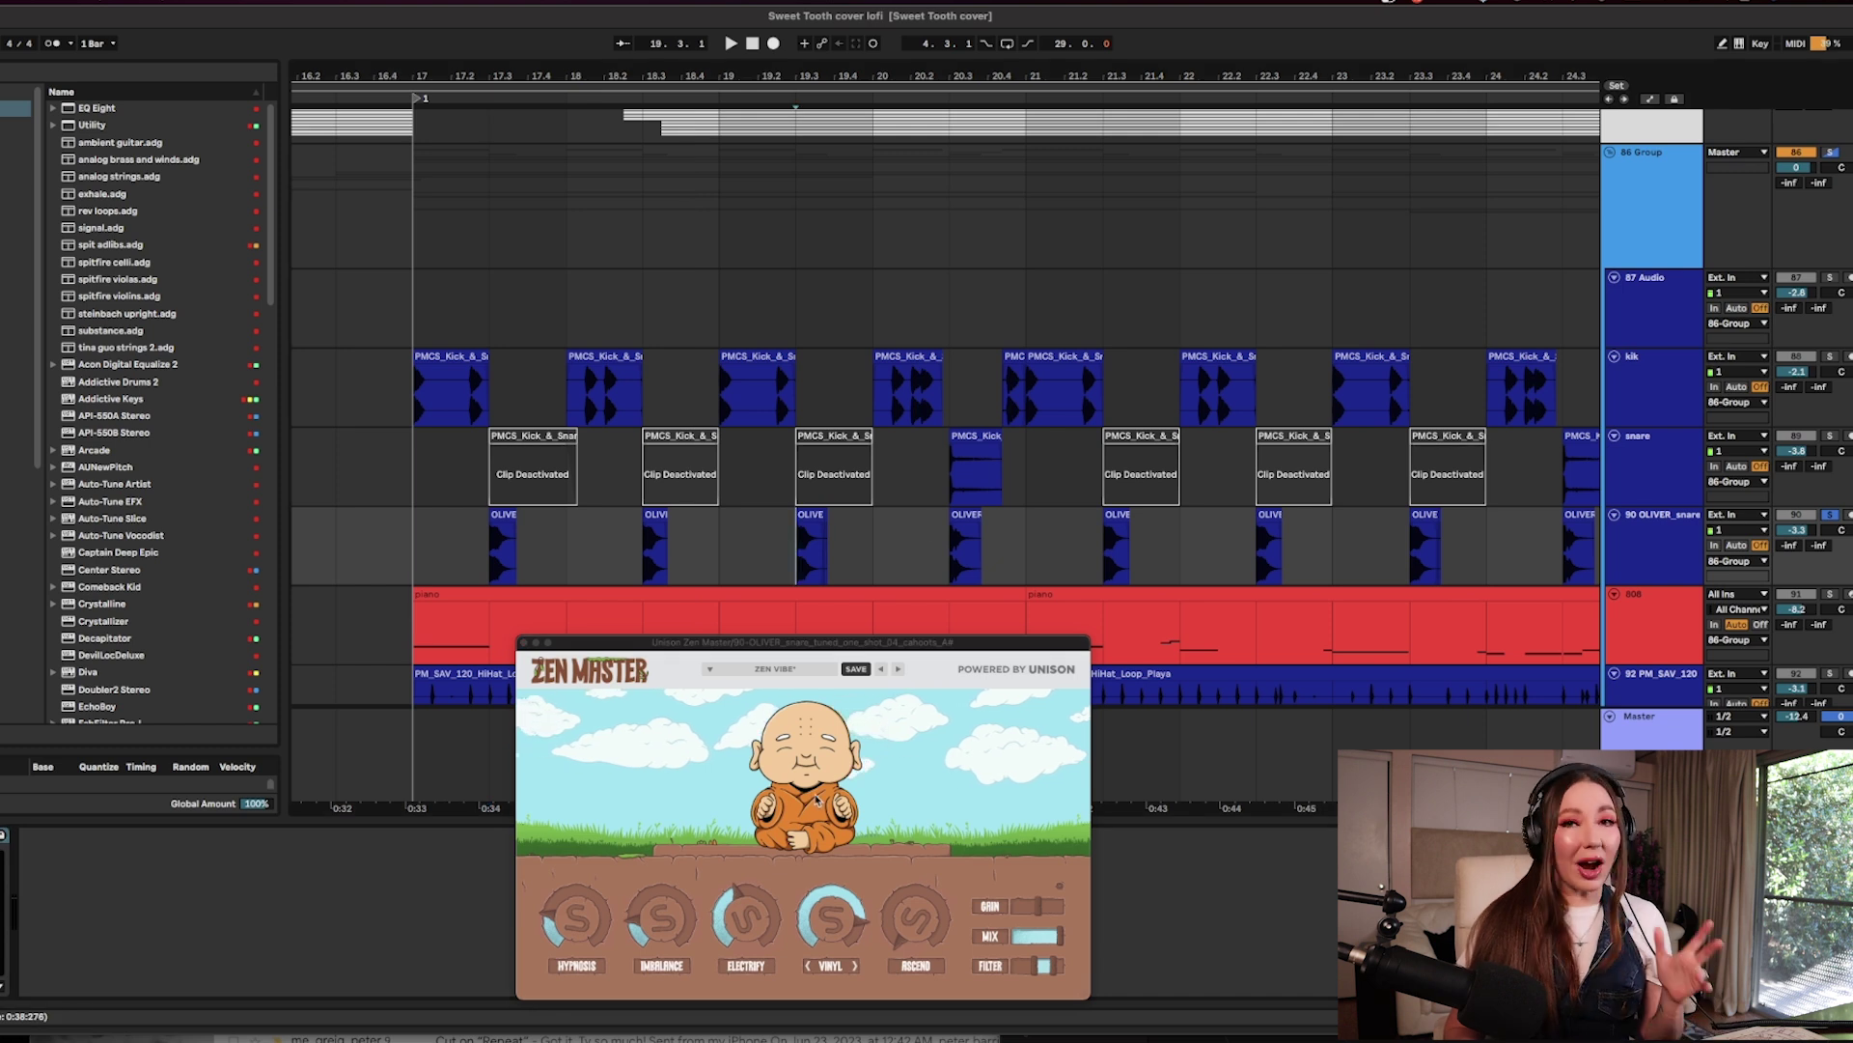
Switch the snare's Zen Master noise type through White and Crackle and back to Vinyl.
mouse_move(840, 942)
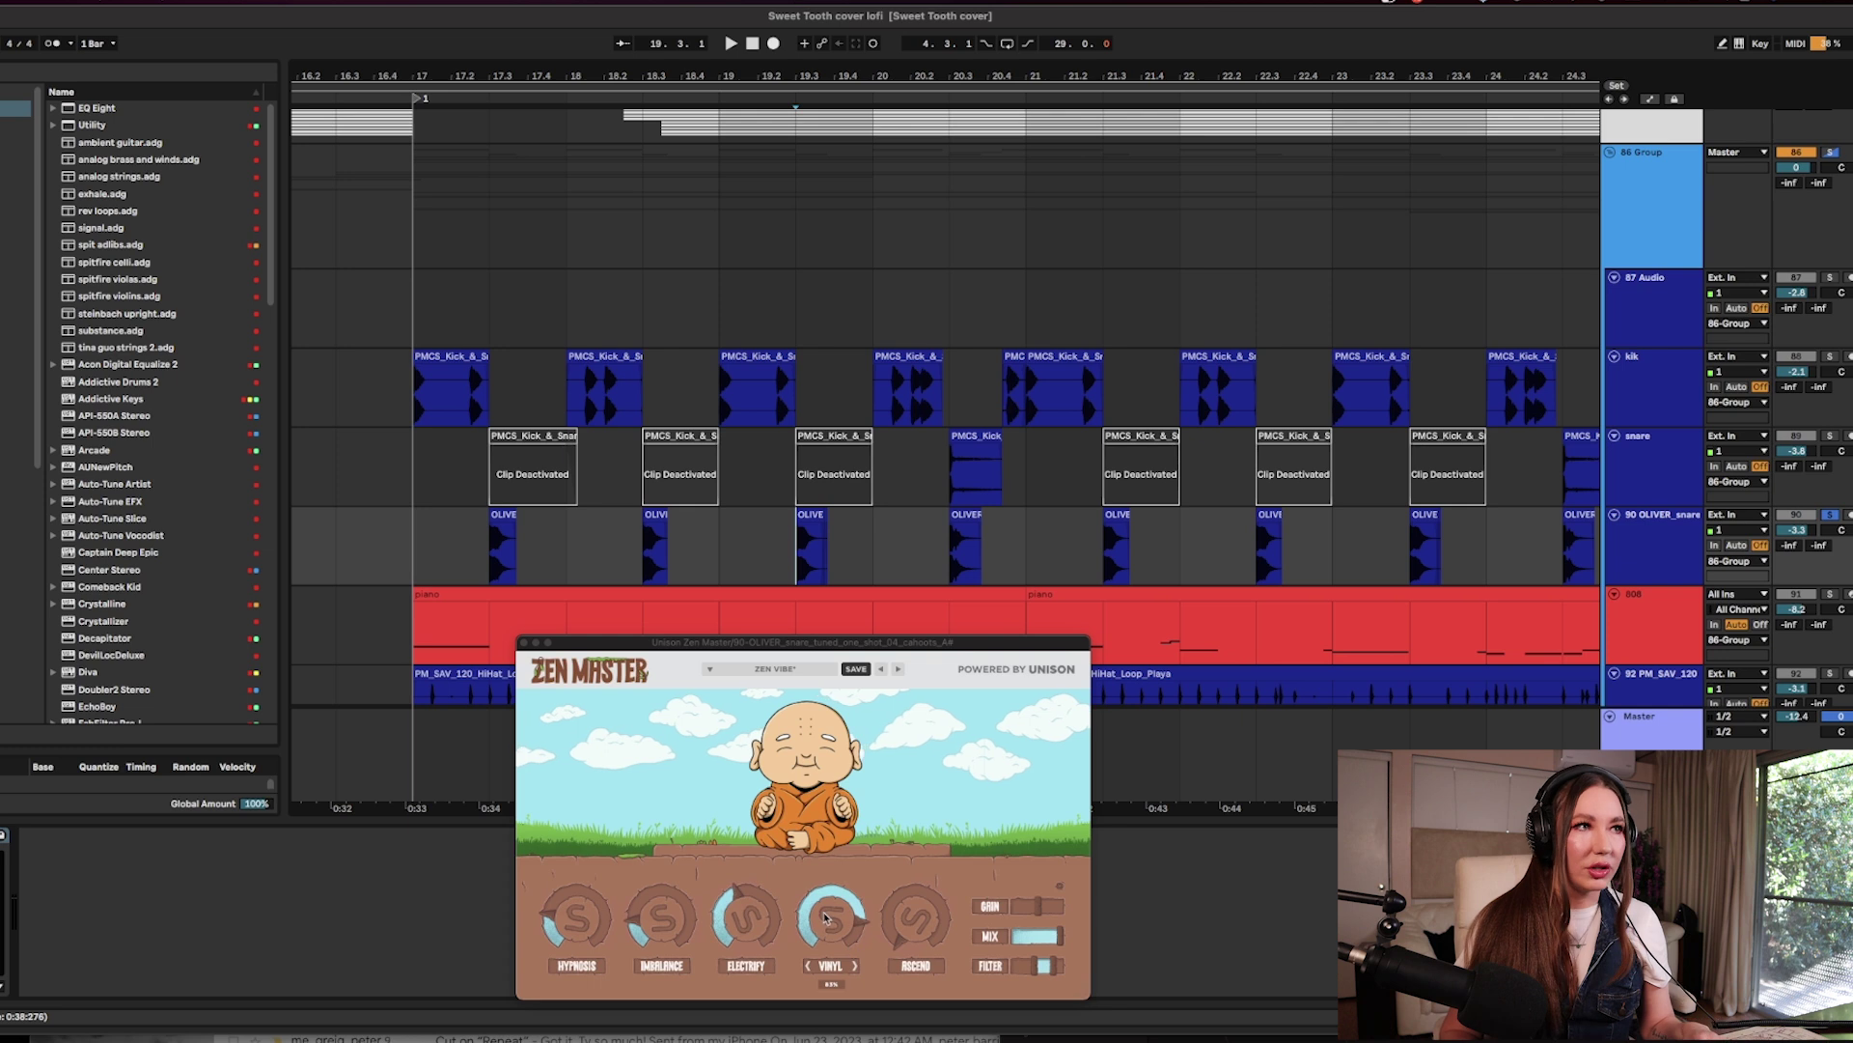
left_click(854, 965)
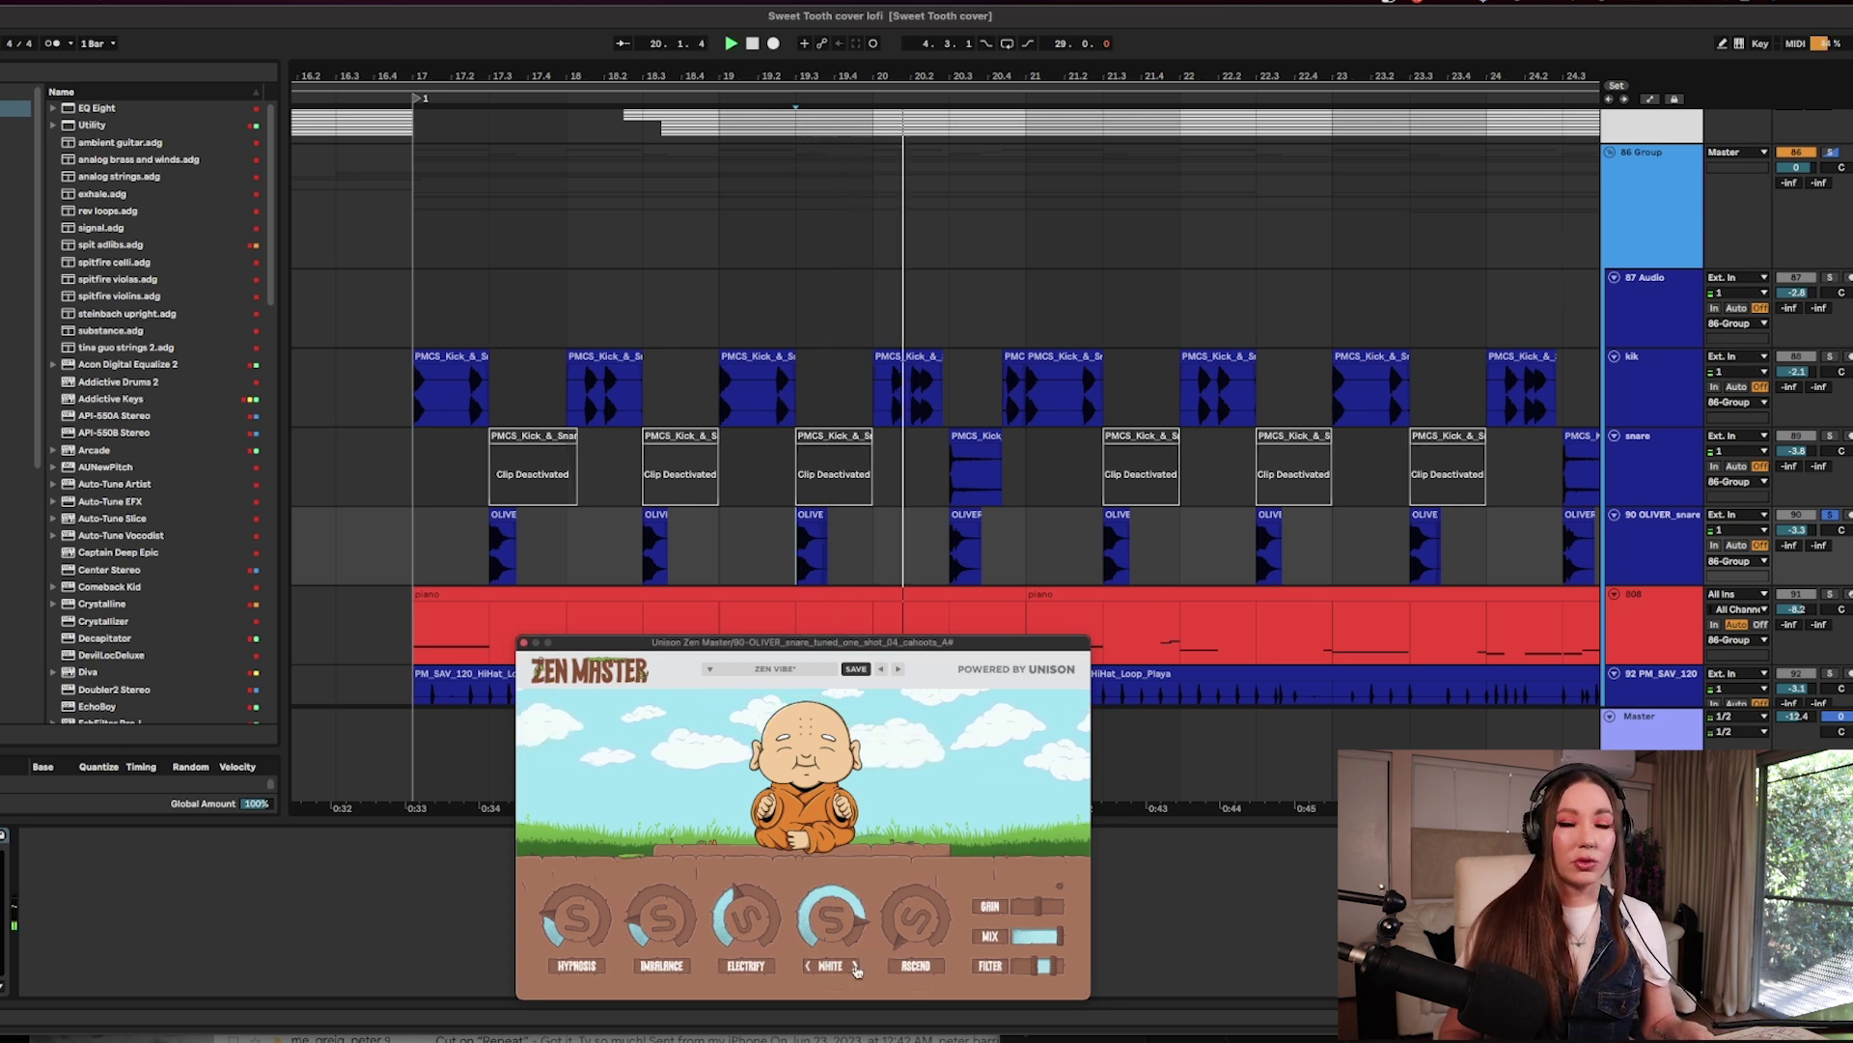
left_click(854, 965)
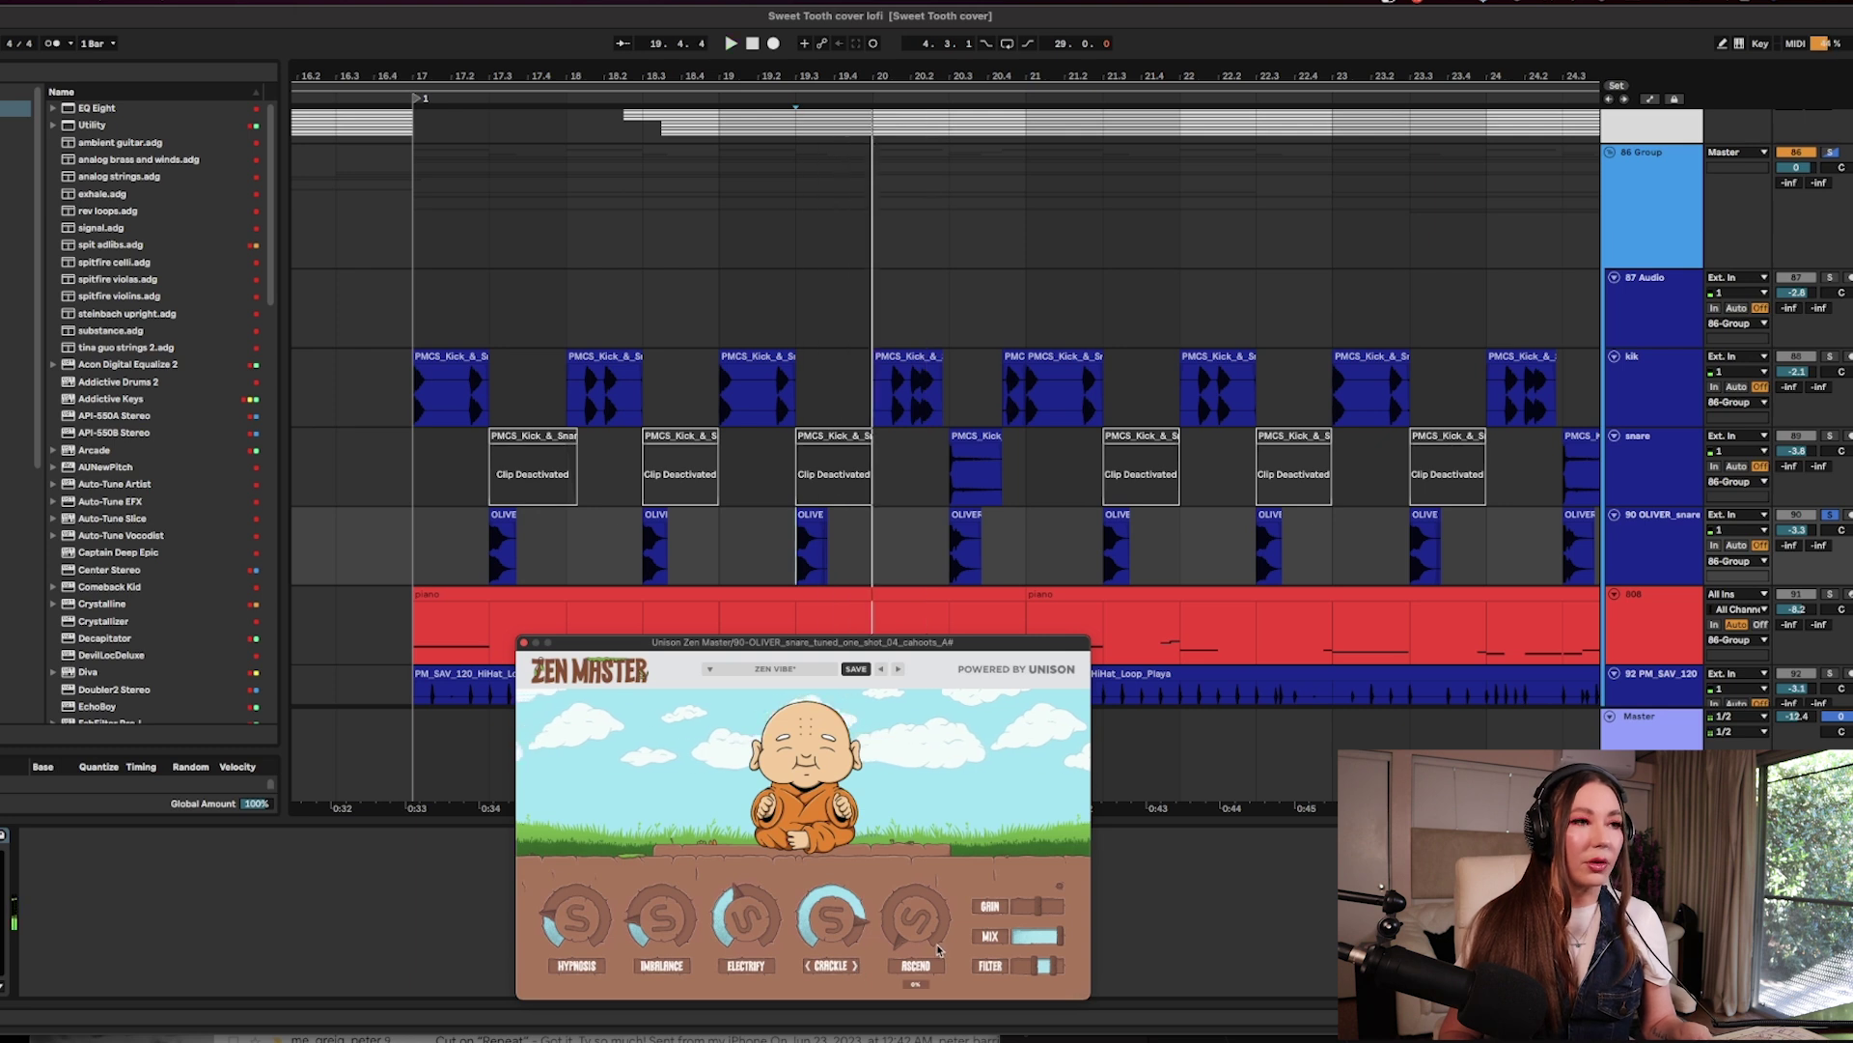
left_click(854, 965)
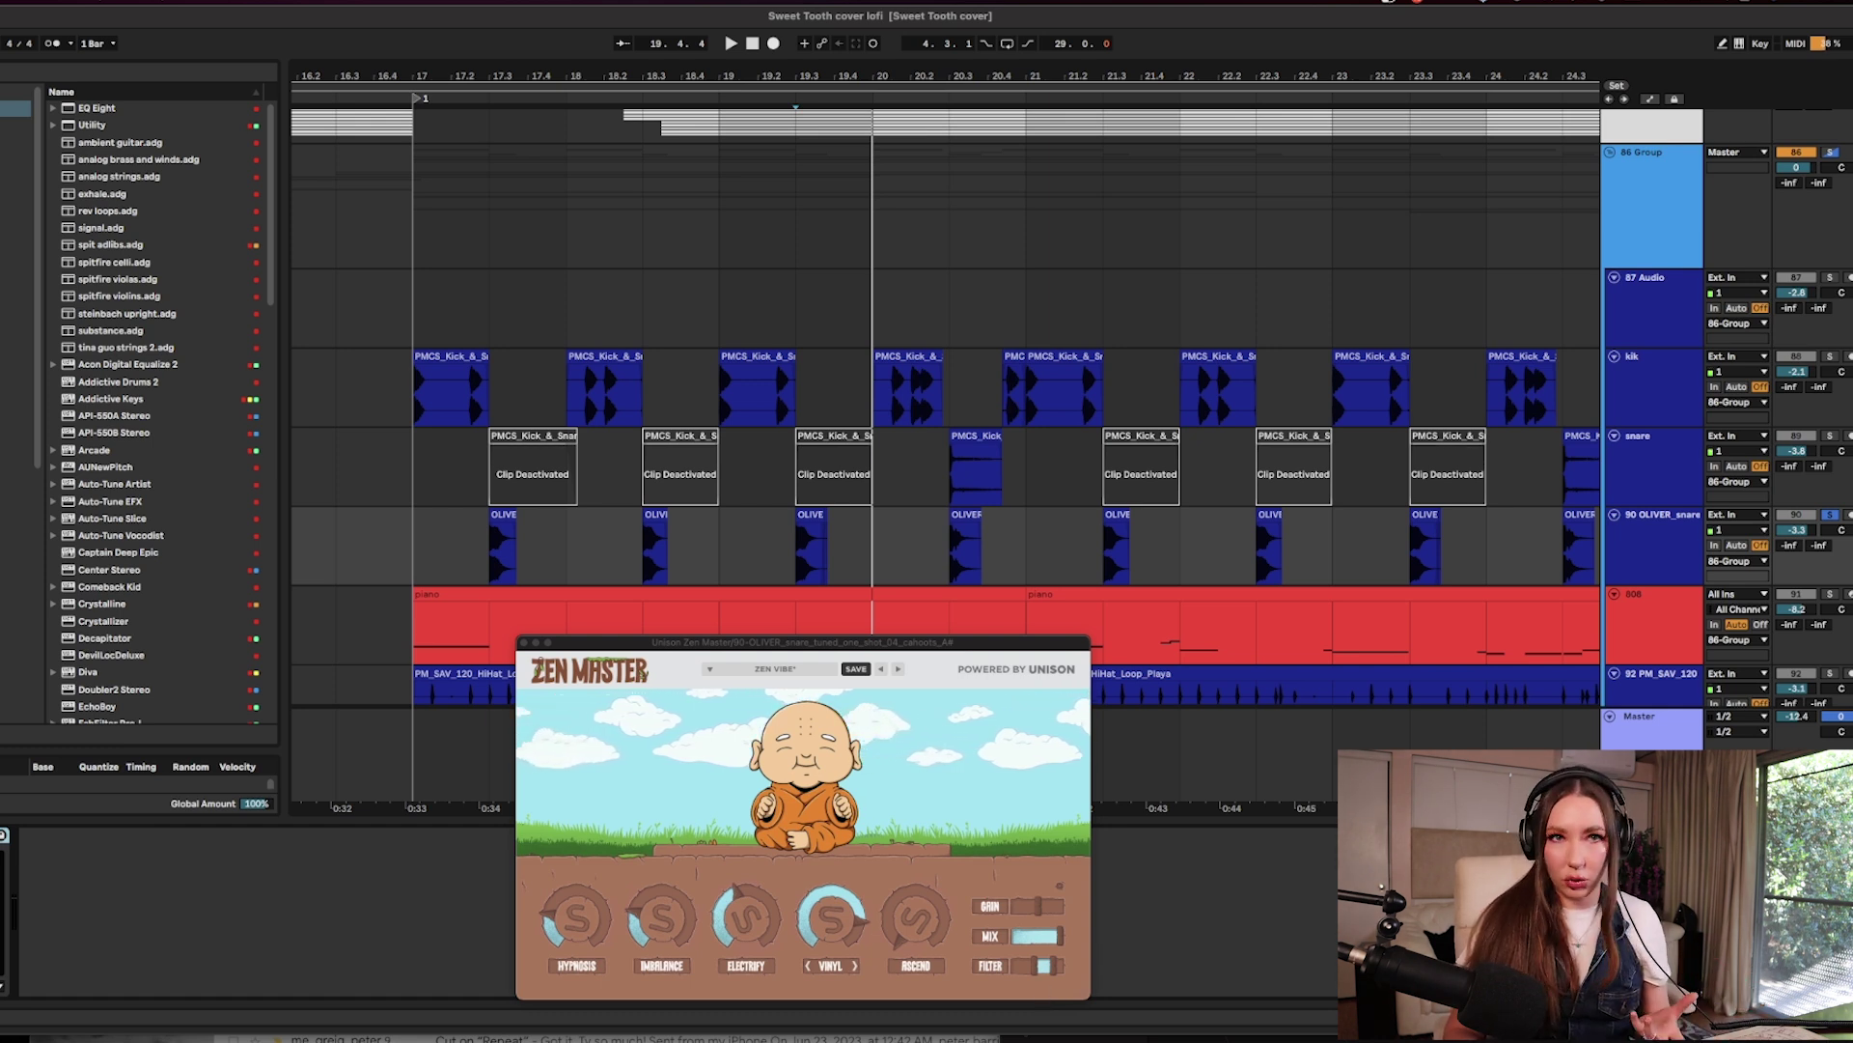
Place the playback position at the 20.3 hits of the snare and 90 OLIVER_snare tracks to audition them.
left_click(975, 468)
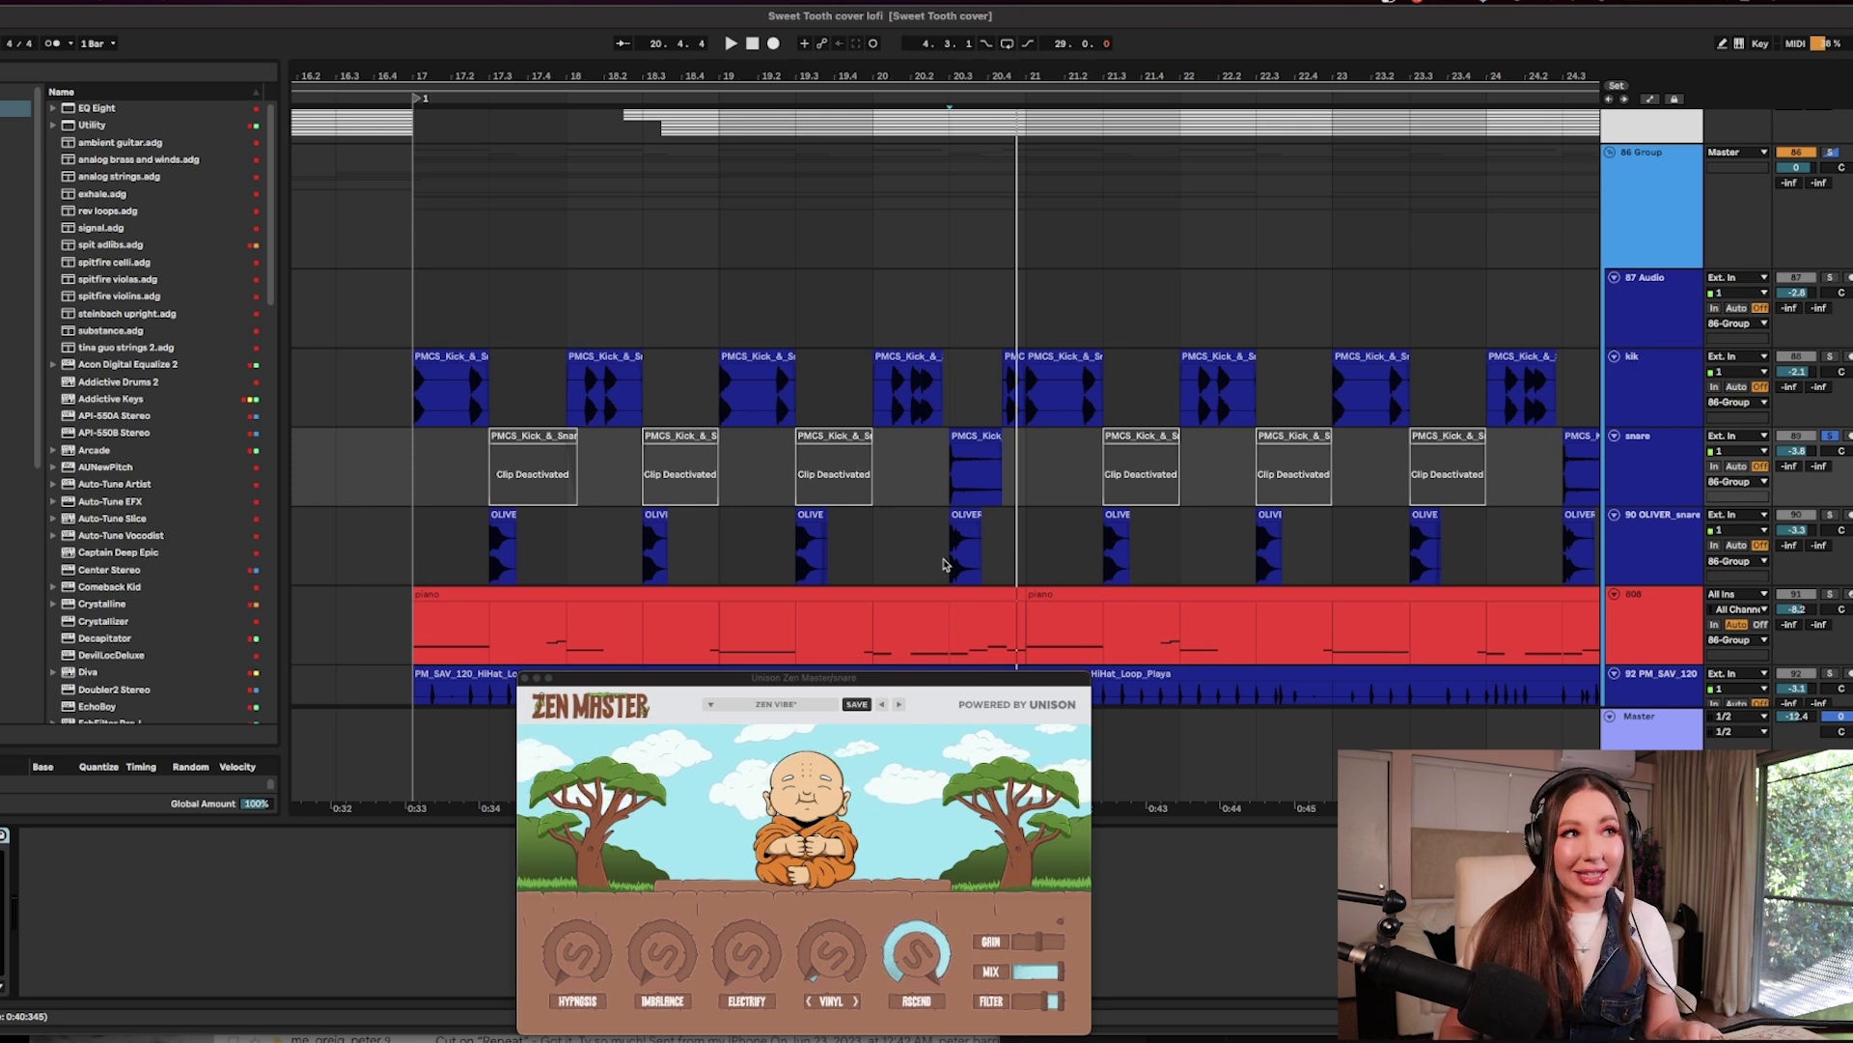
left_click(944, 564)
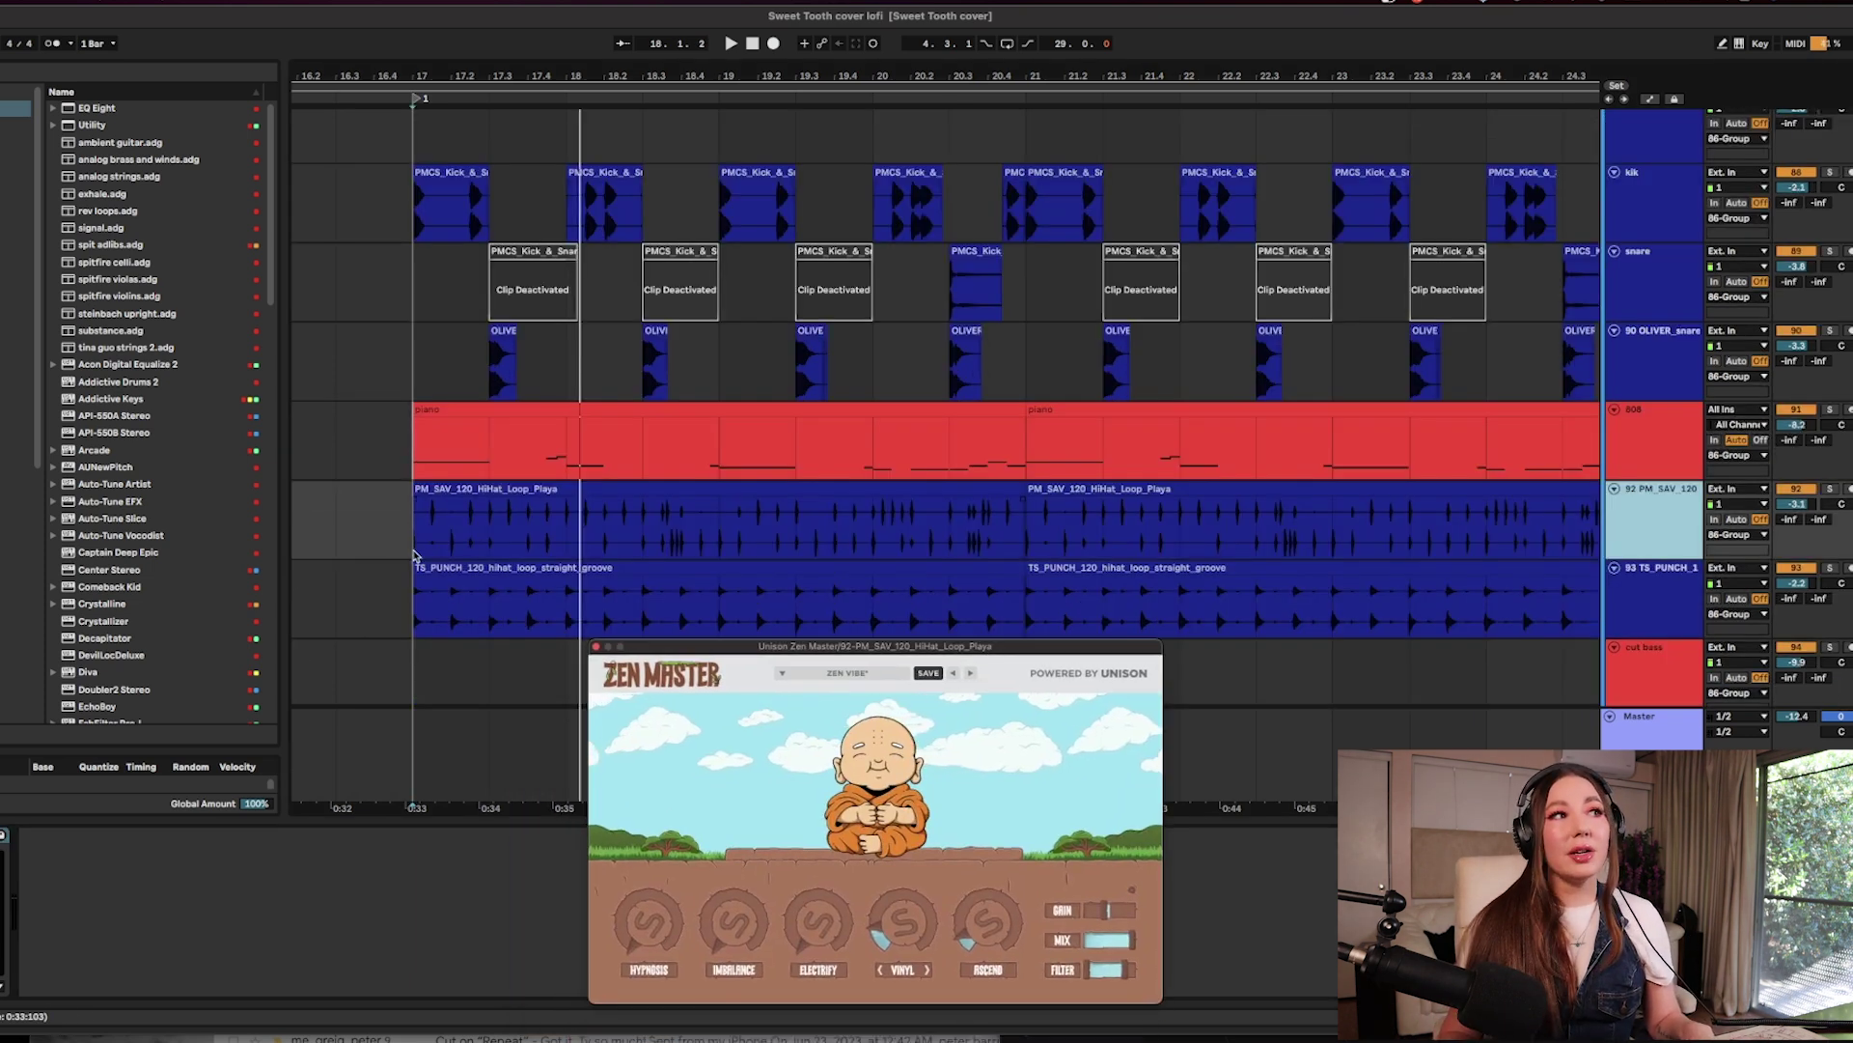
Solo and select the 92 PM_SAV_120 hi-hat loop track, and show the audio effect categories in the browser.
left_click(579, 521)
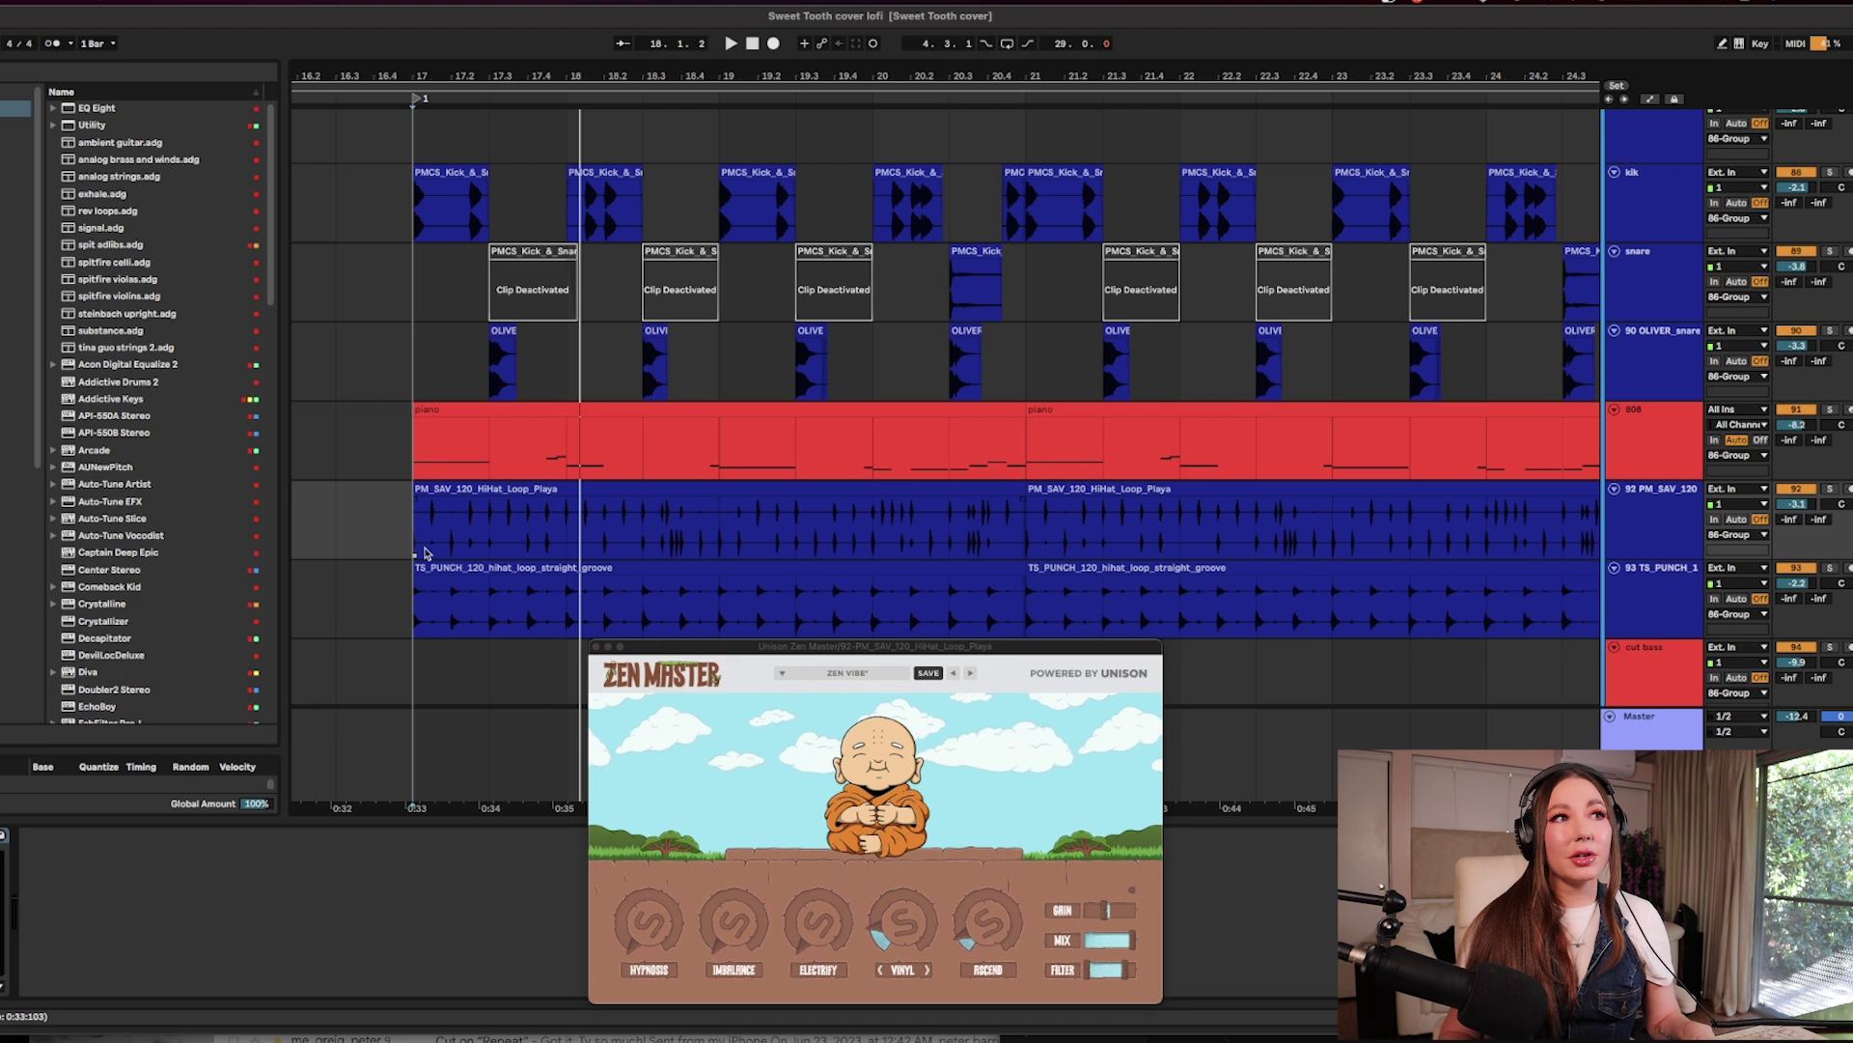
left_click(1829, 491)
left_click(1609, 534)
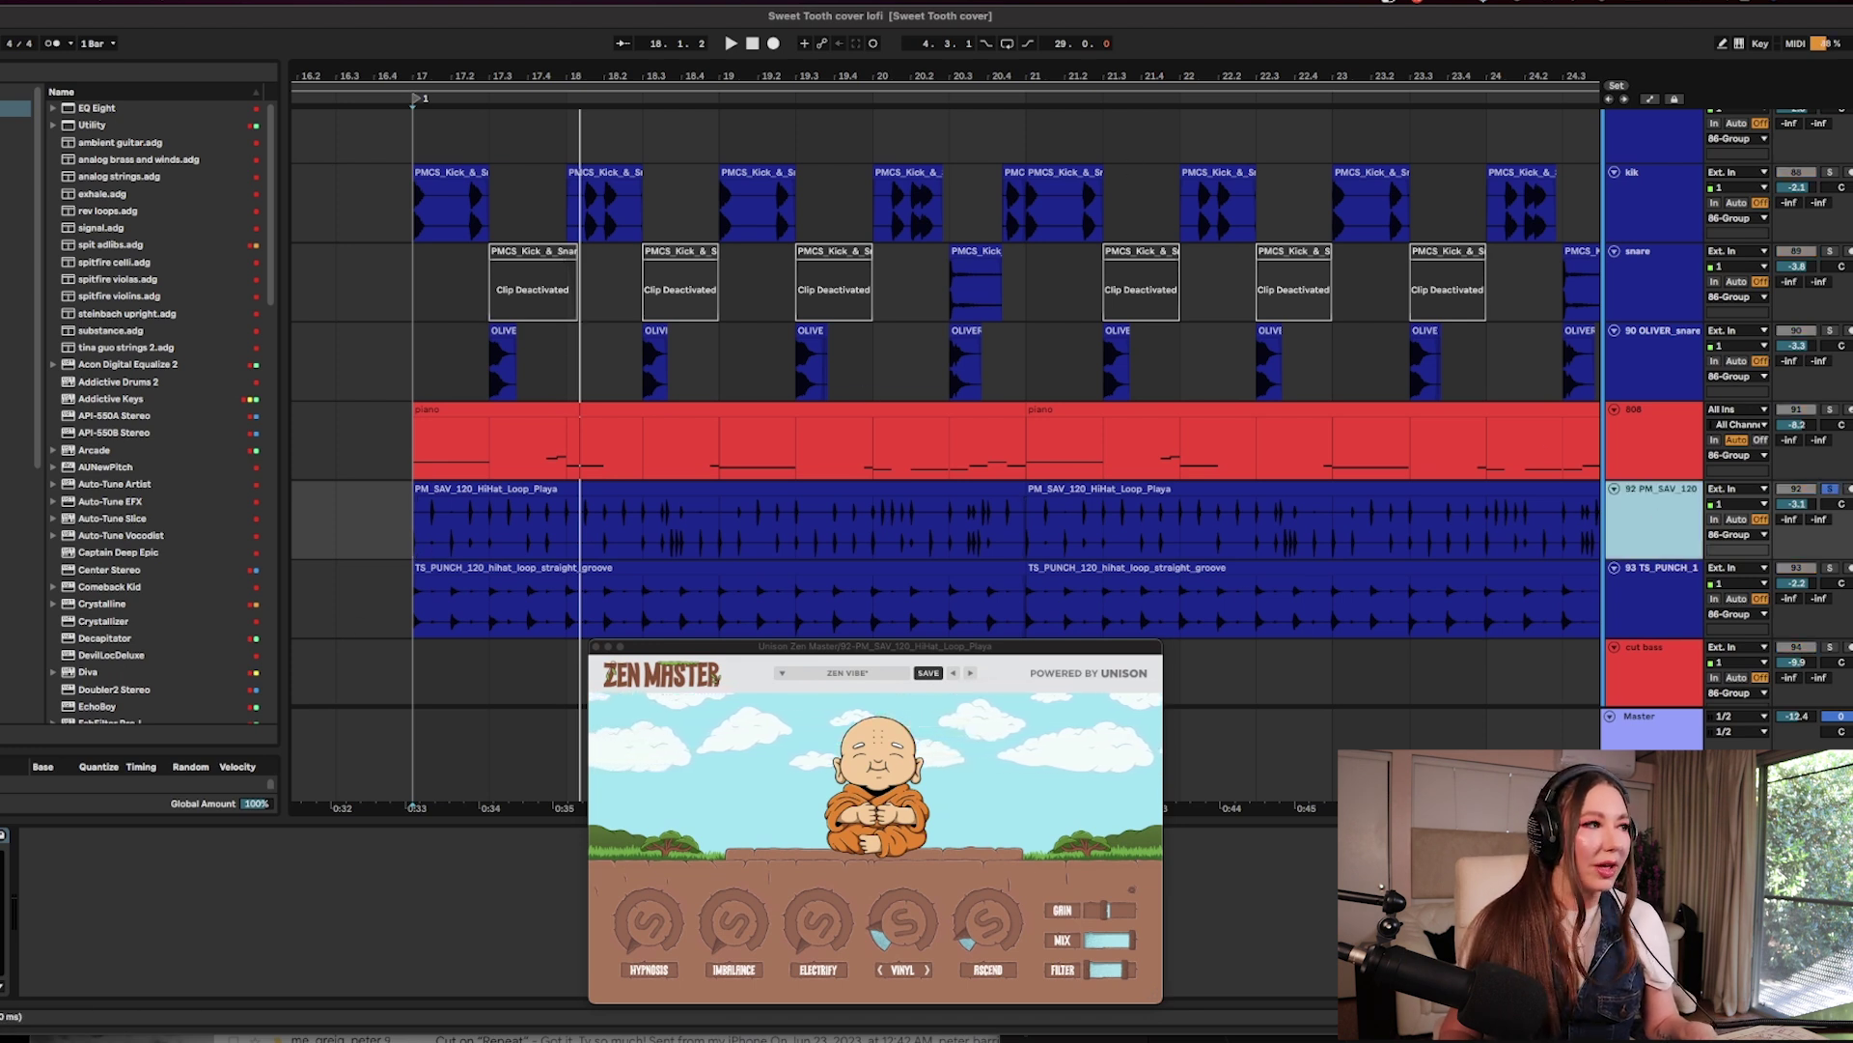
left_click(14, 312)
Lower the Mix in the PM_SAV_120 hi-hat's Zen Master during playback, then move to the TS_PUNCH hi-hat loop.
key("space")
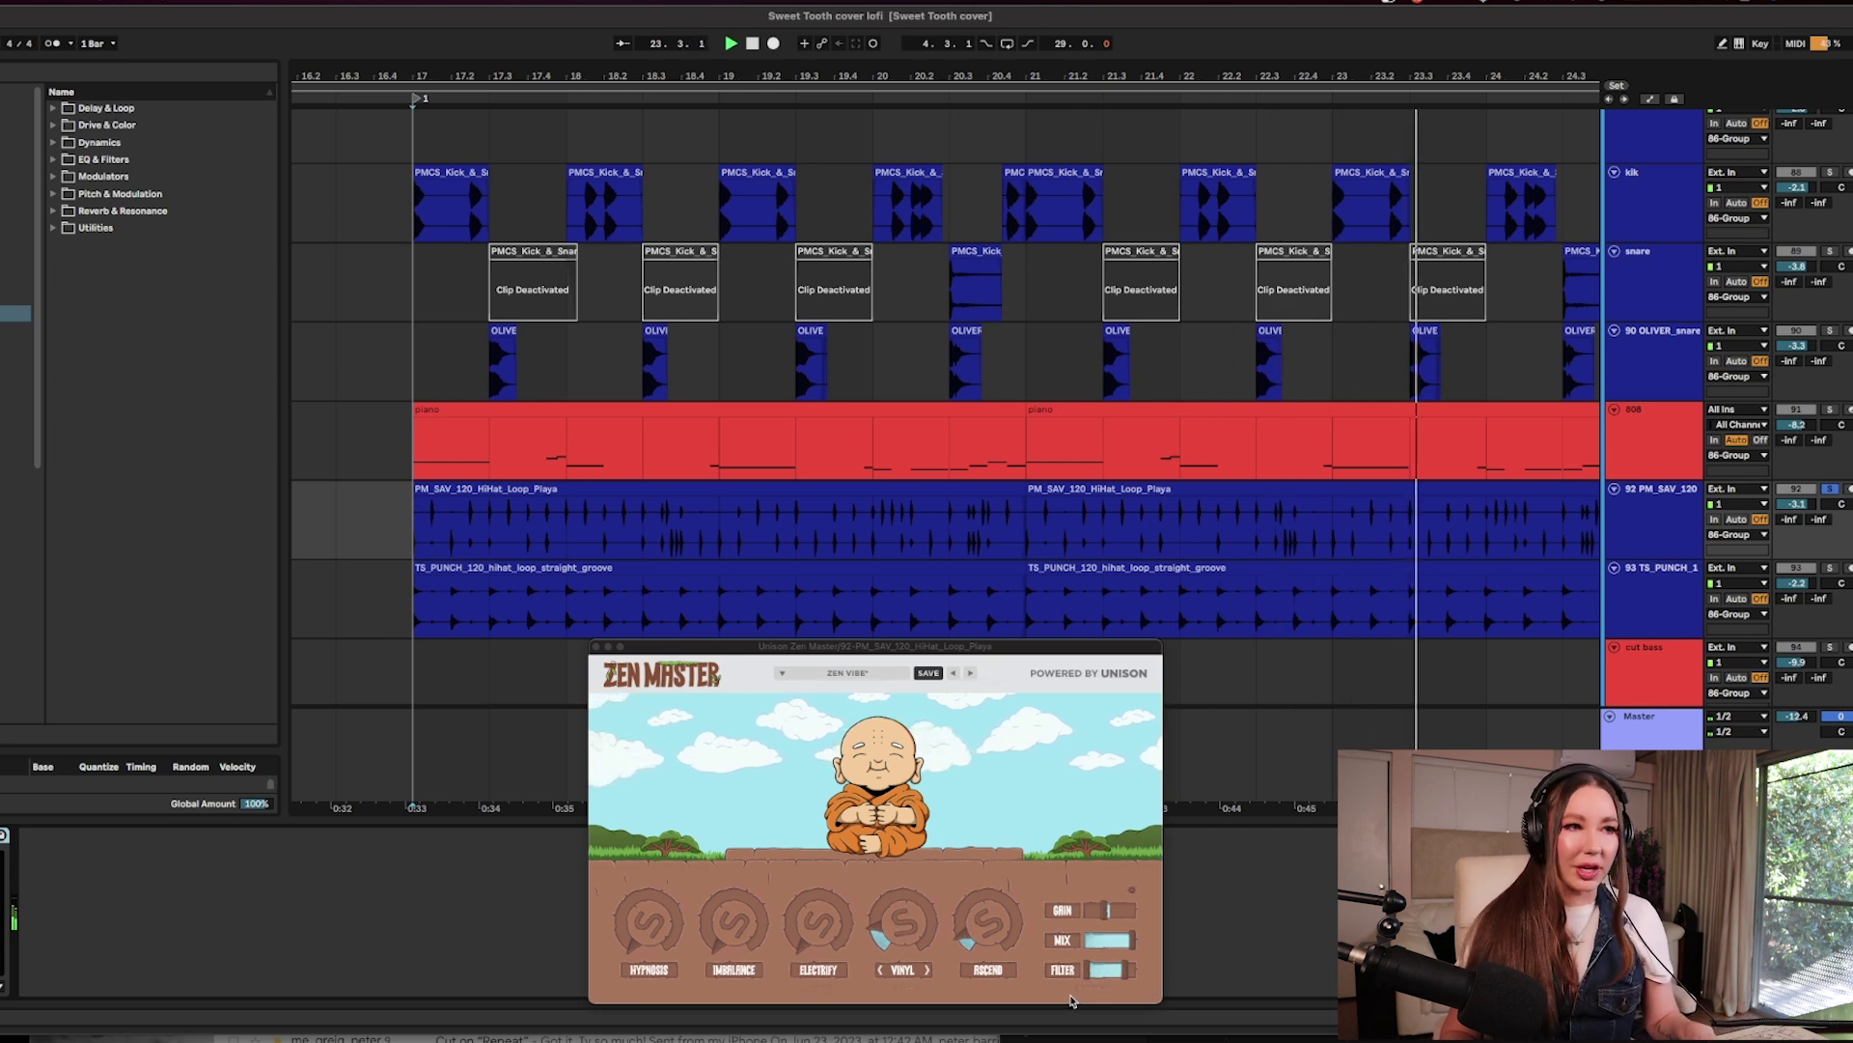
left_click_drag(1136, 947, 1124, 947)
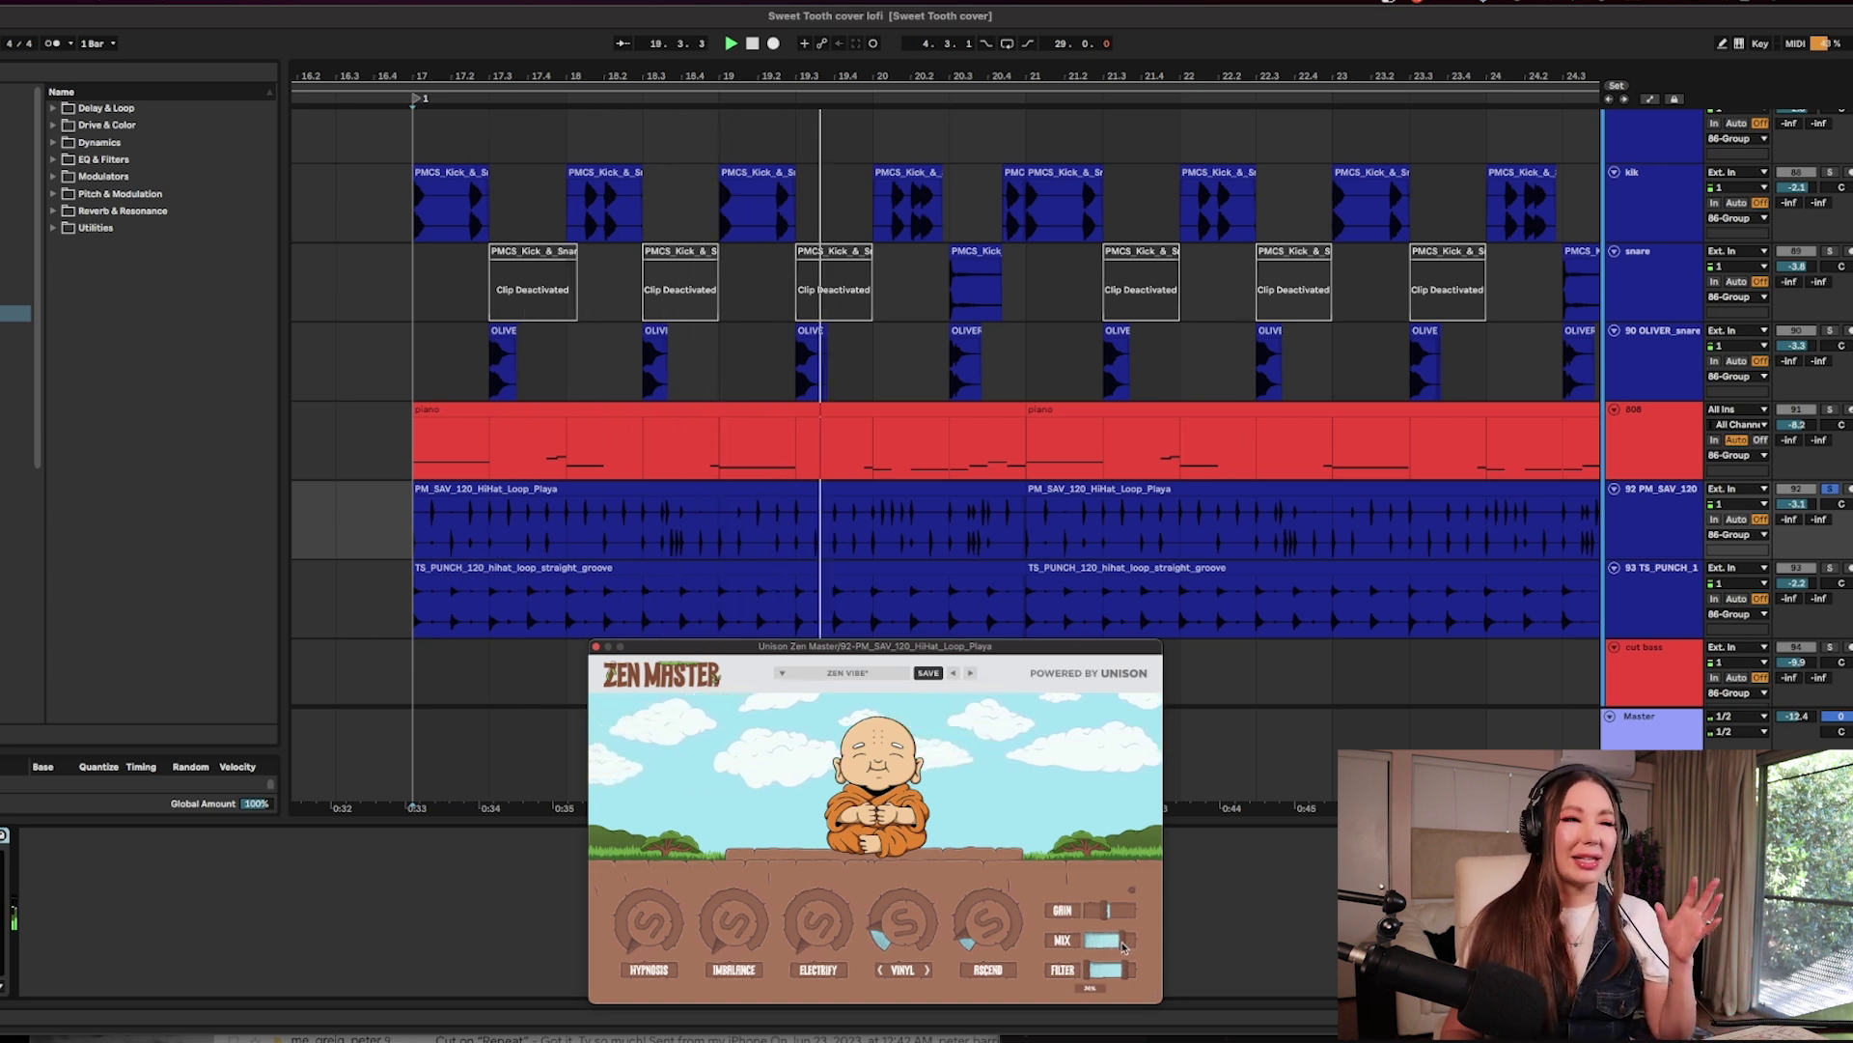
left_click(460, 608)
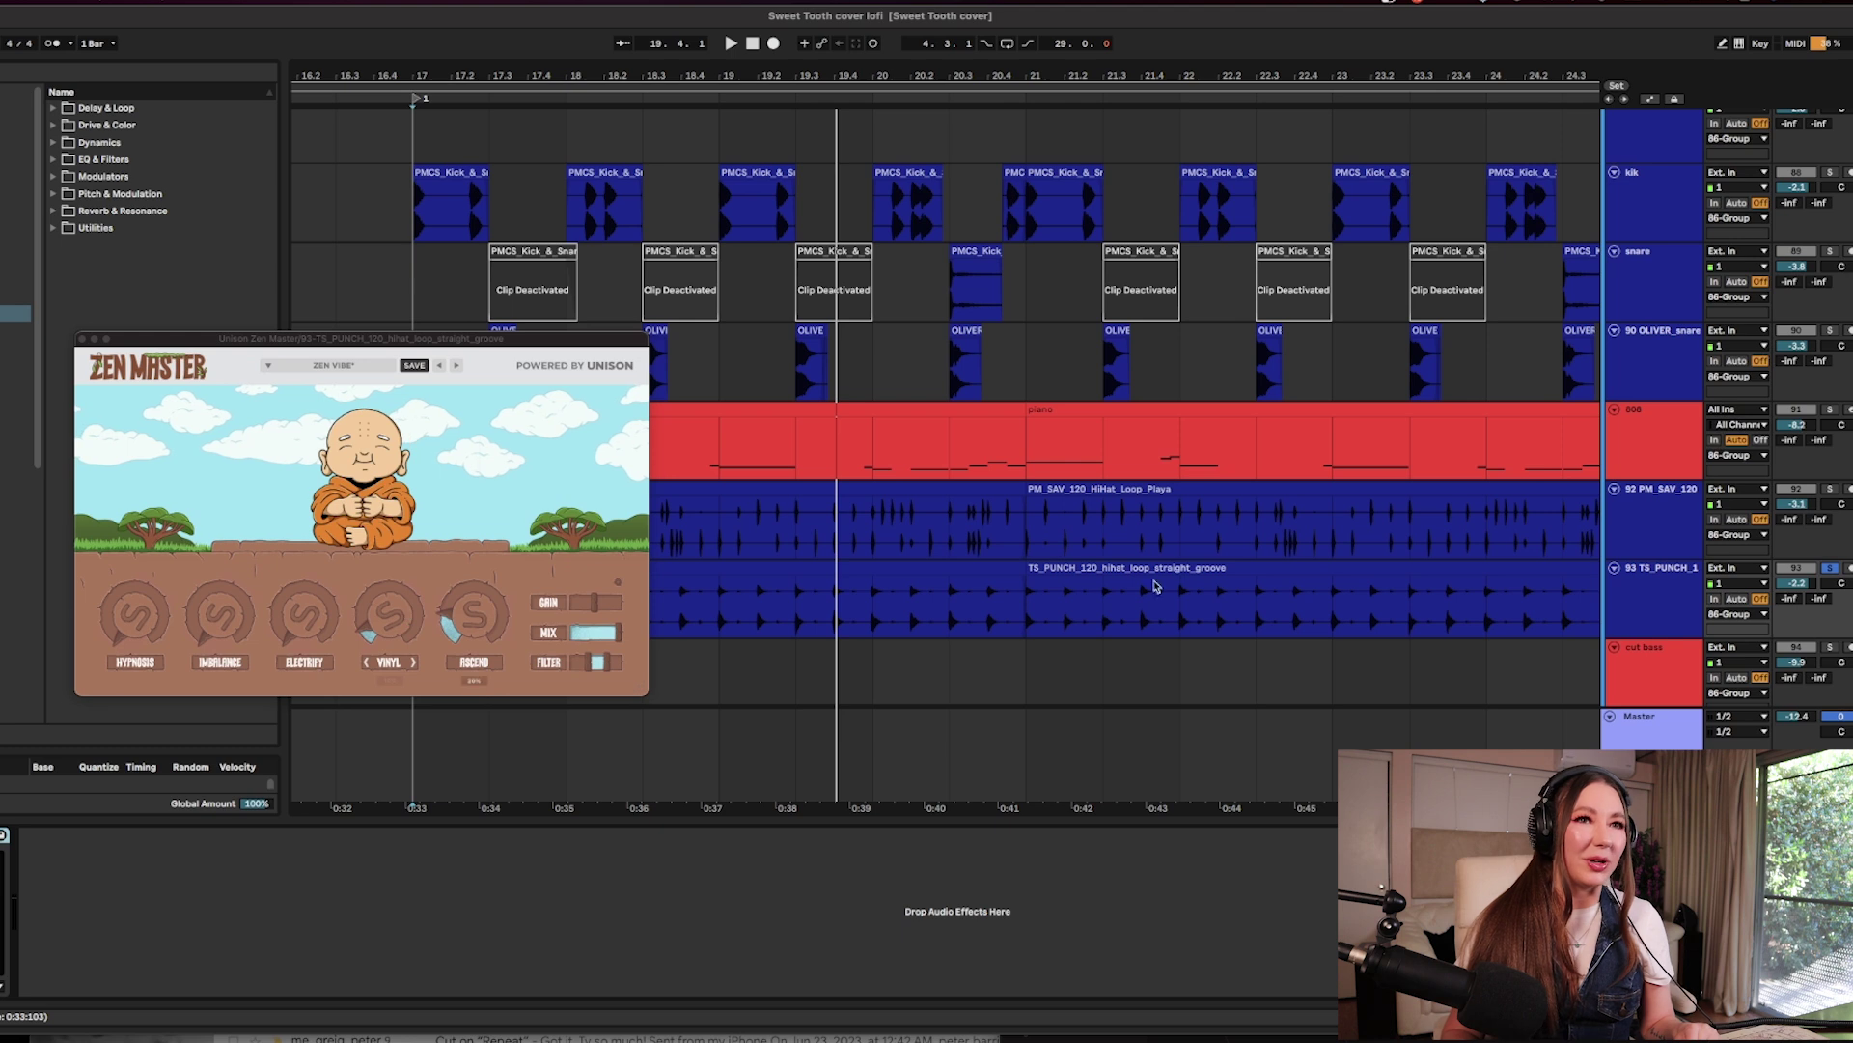
Solo the alina soft grand piano track and play its part from bar 17.
scroll(1158, 579, "down", 6)
left_click(1831, 398)
left_click(1830, 397)
left_click(857, 450)
scroll(860, 449, "down", 2)
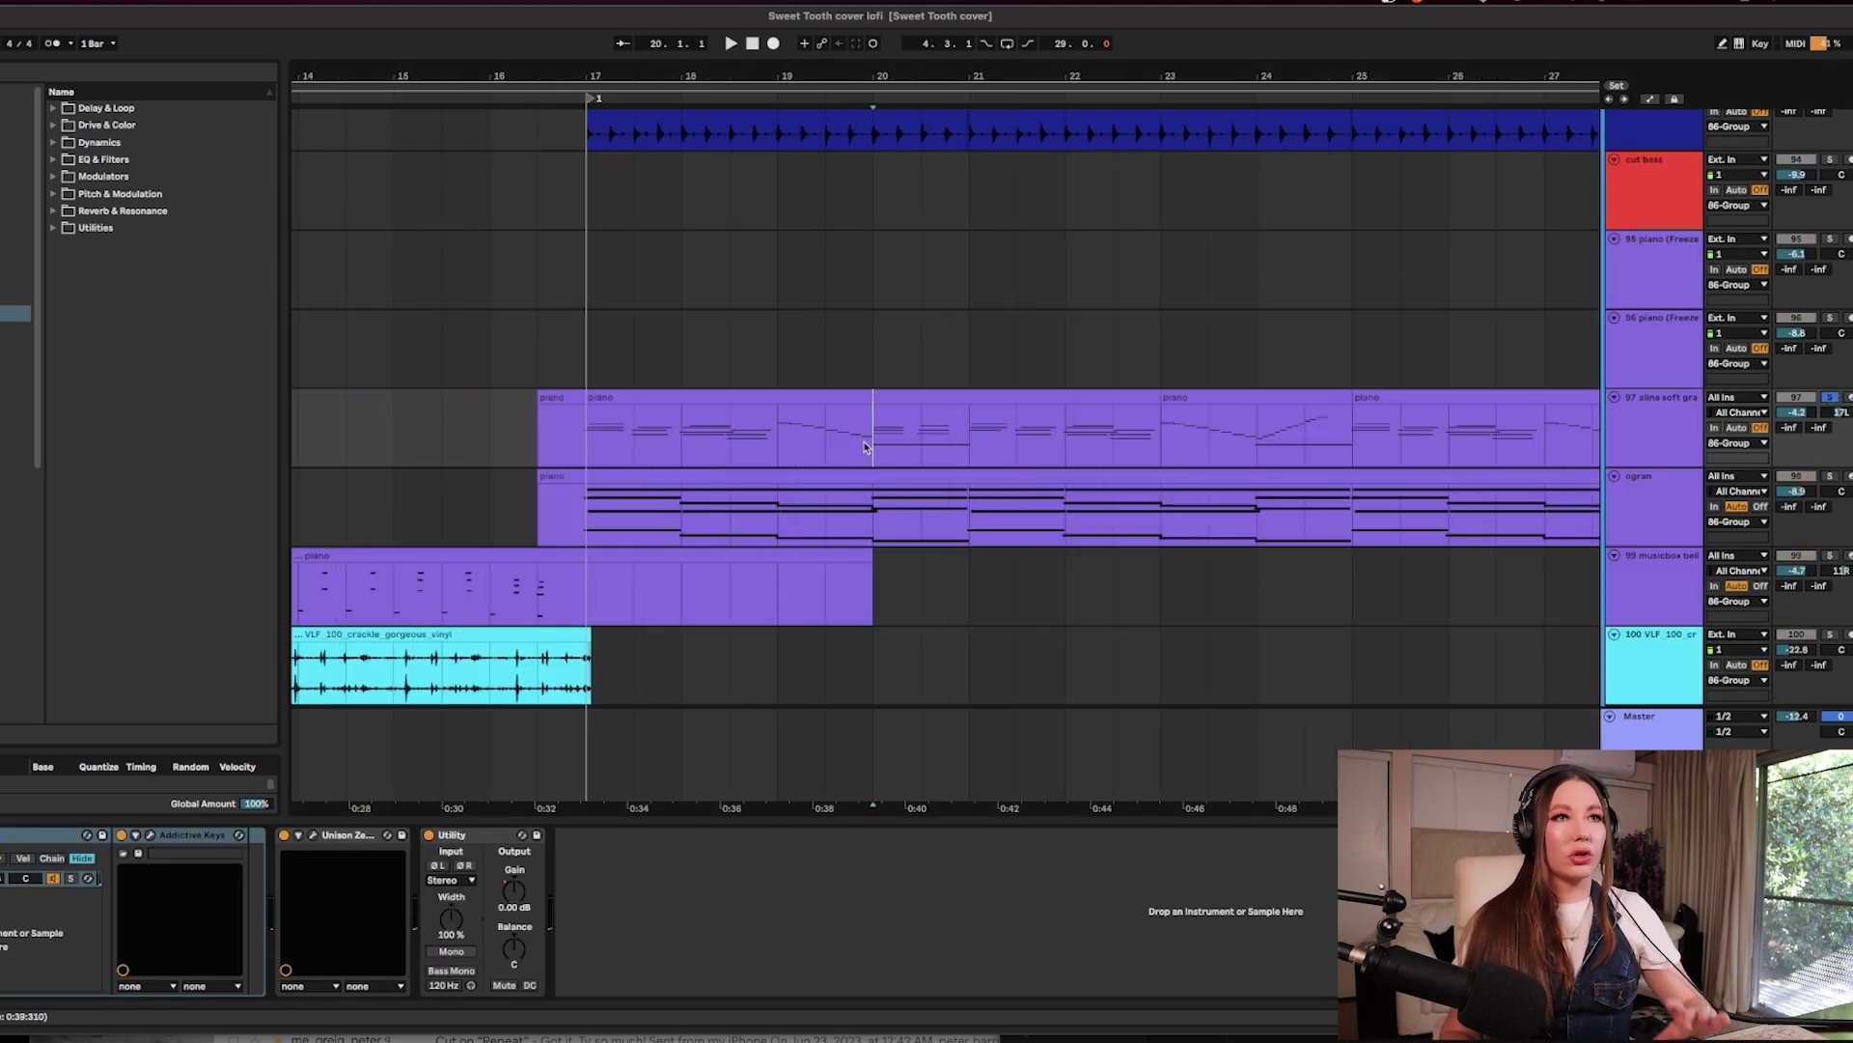
scroll(582, 442, "down", 2)
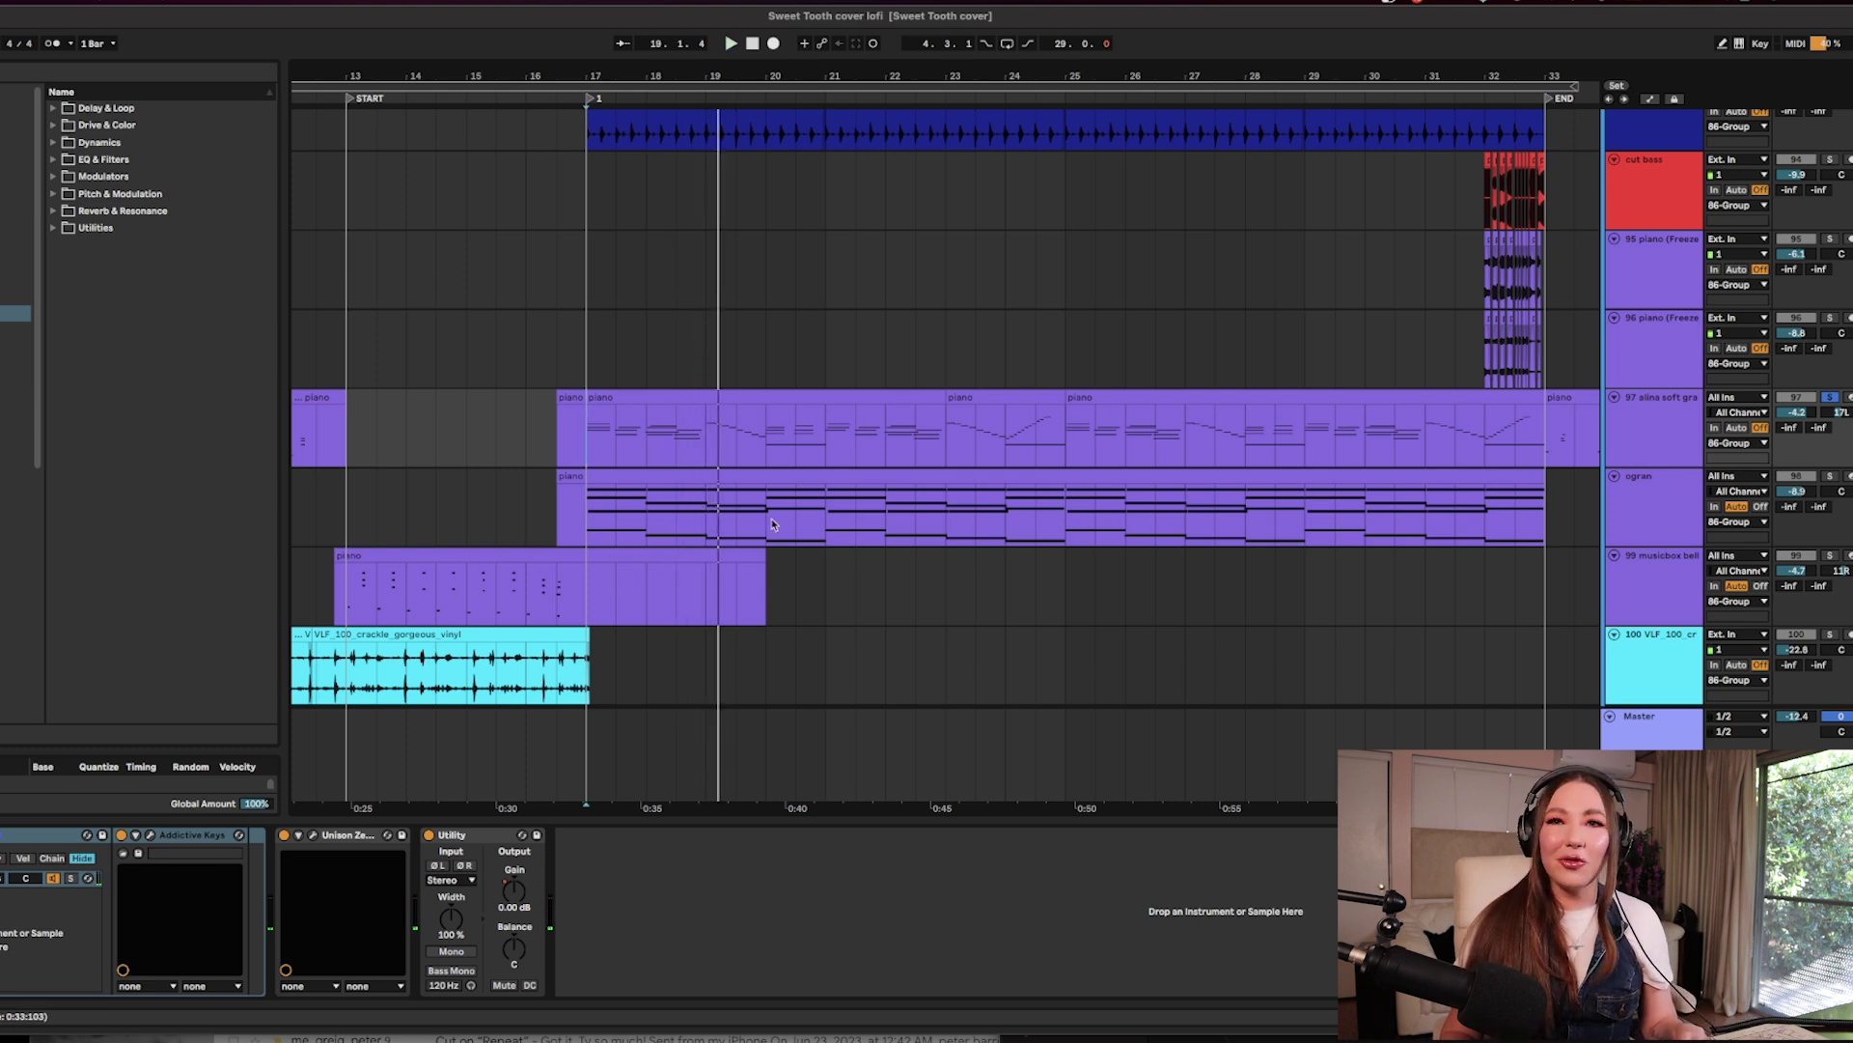
key("space")
right_click(737, 306)
key("Escape")
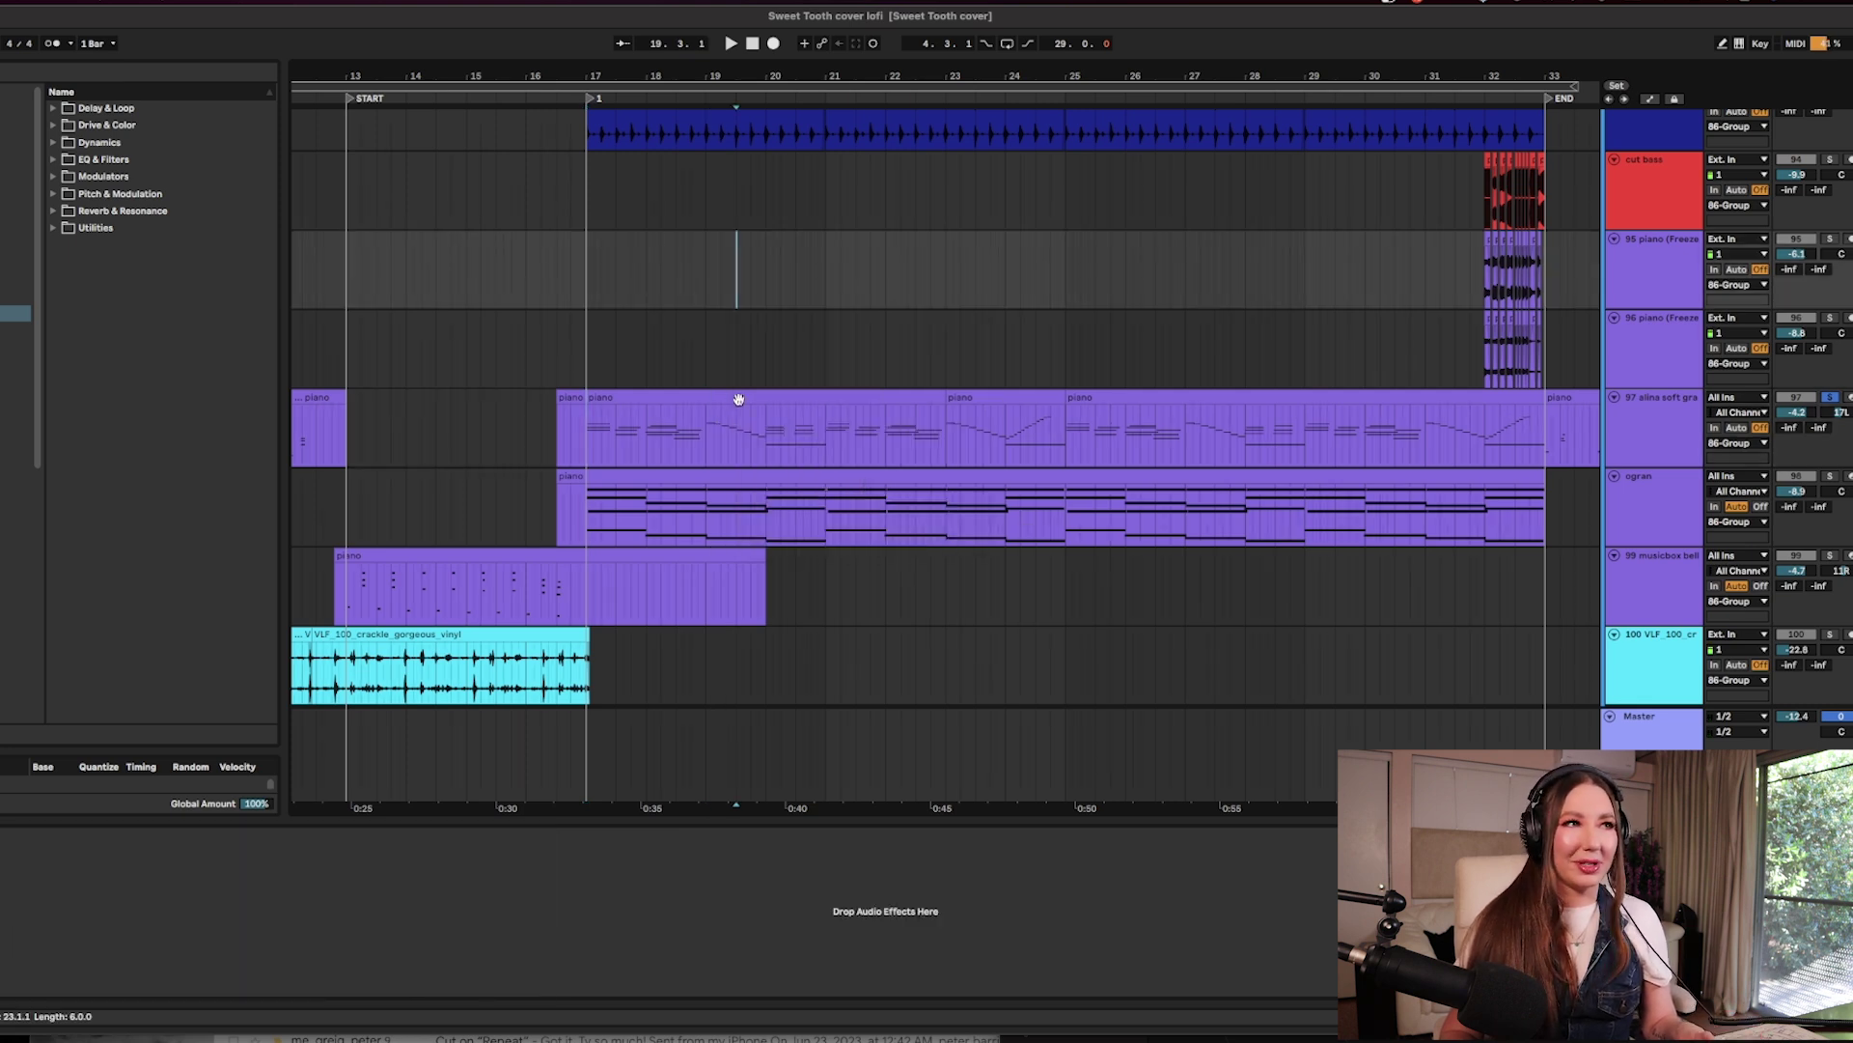
Play the soft grand piano track, show its Zen Master plug-in and move the window below the piano clips.
left_click(754, 425)
key("space")
key("super+alt+p")
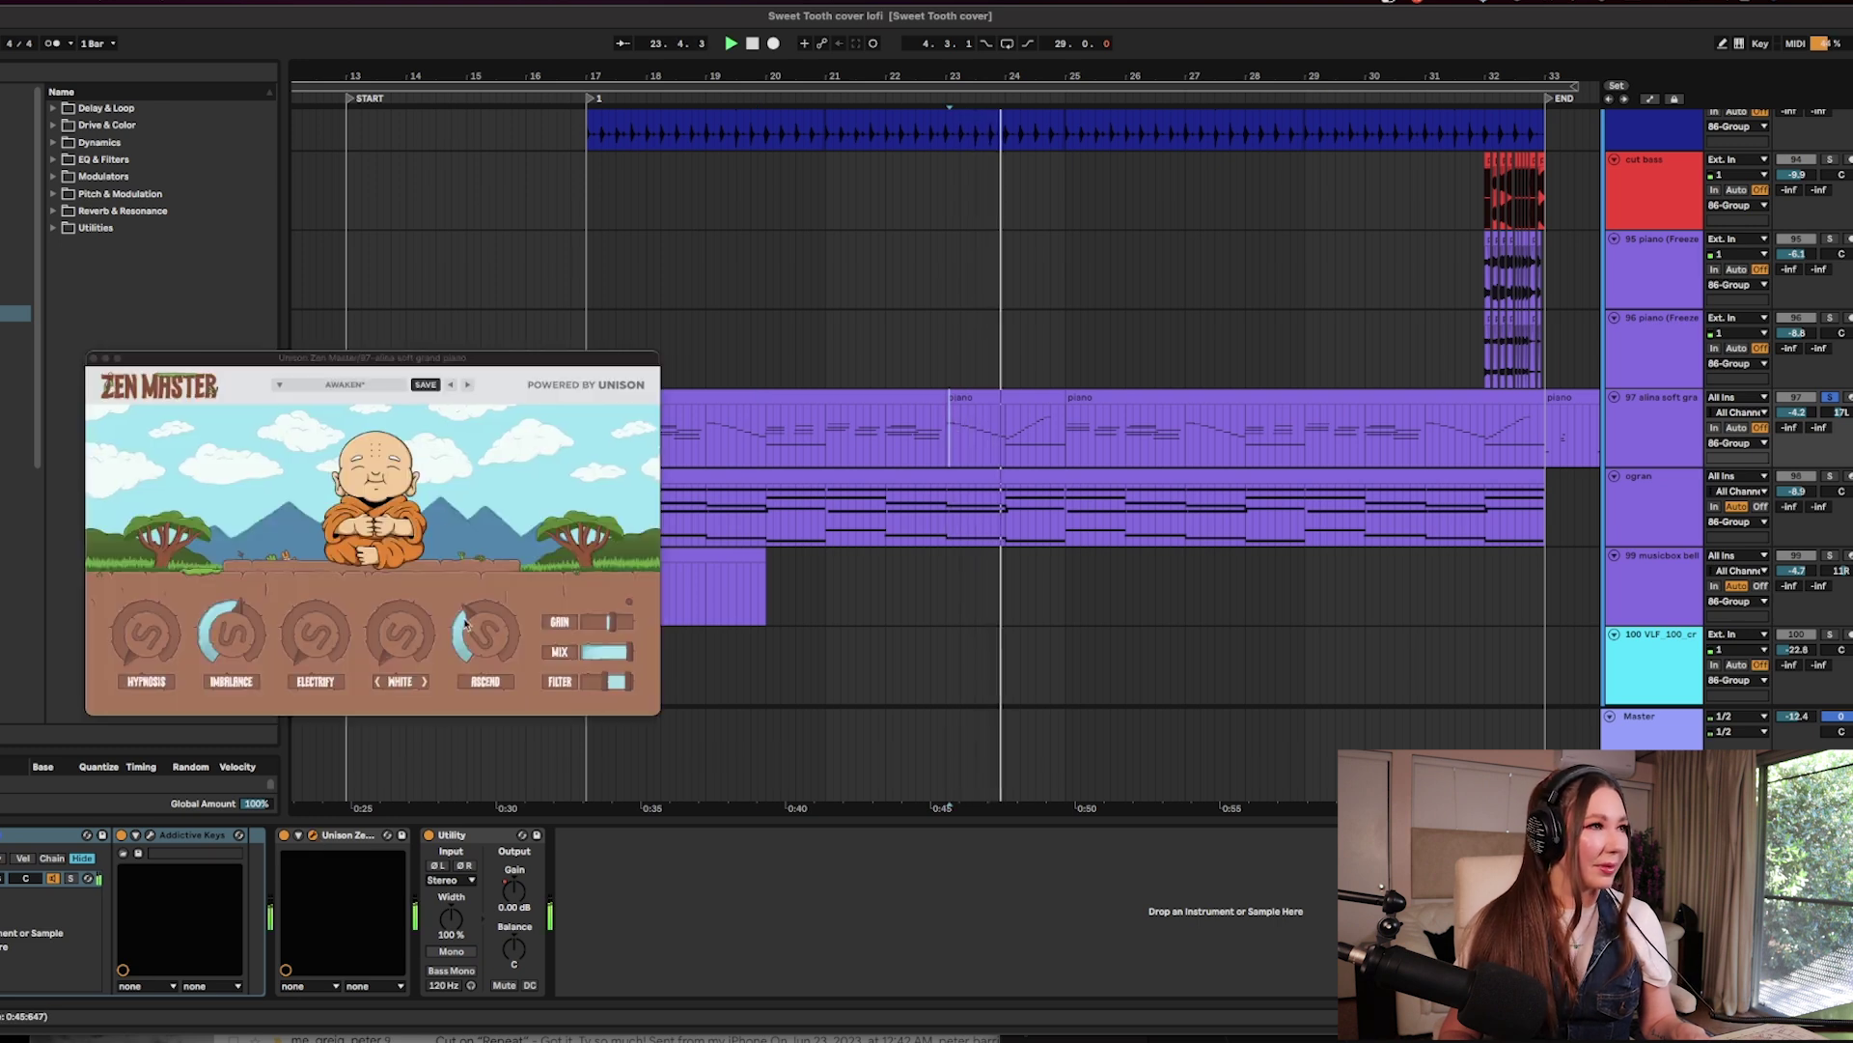
left_click_drag(355, 359, 1022, 498)
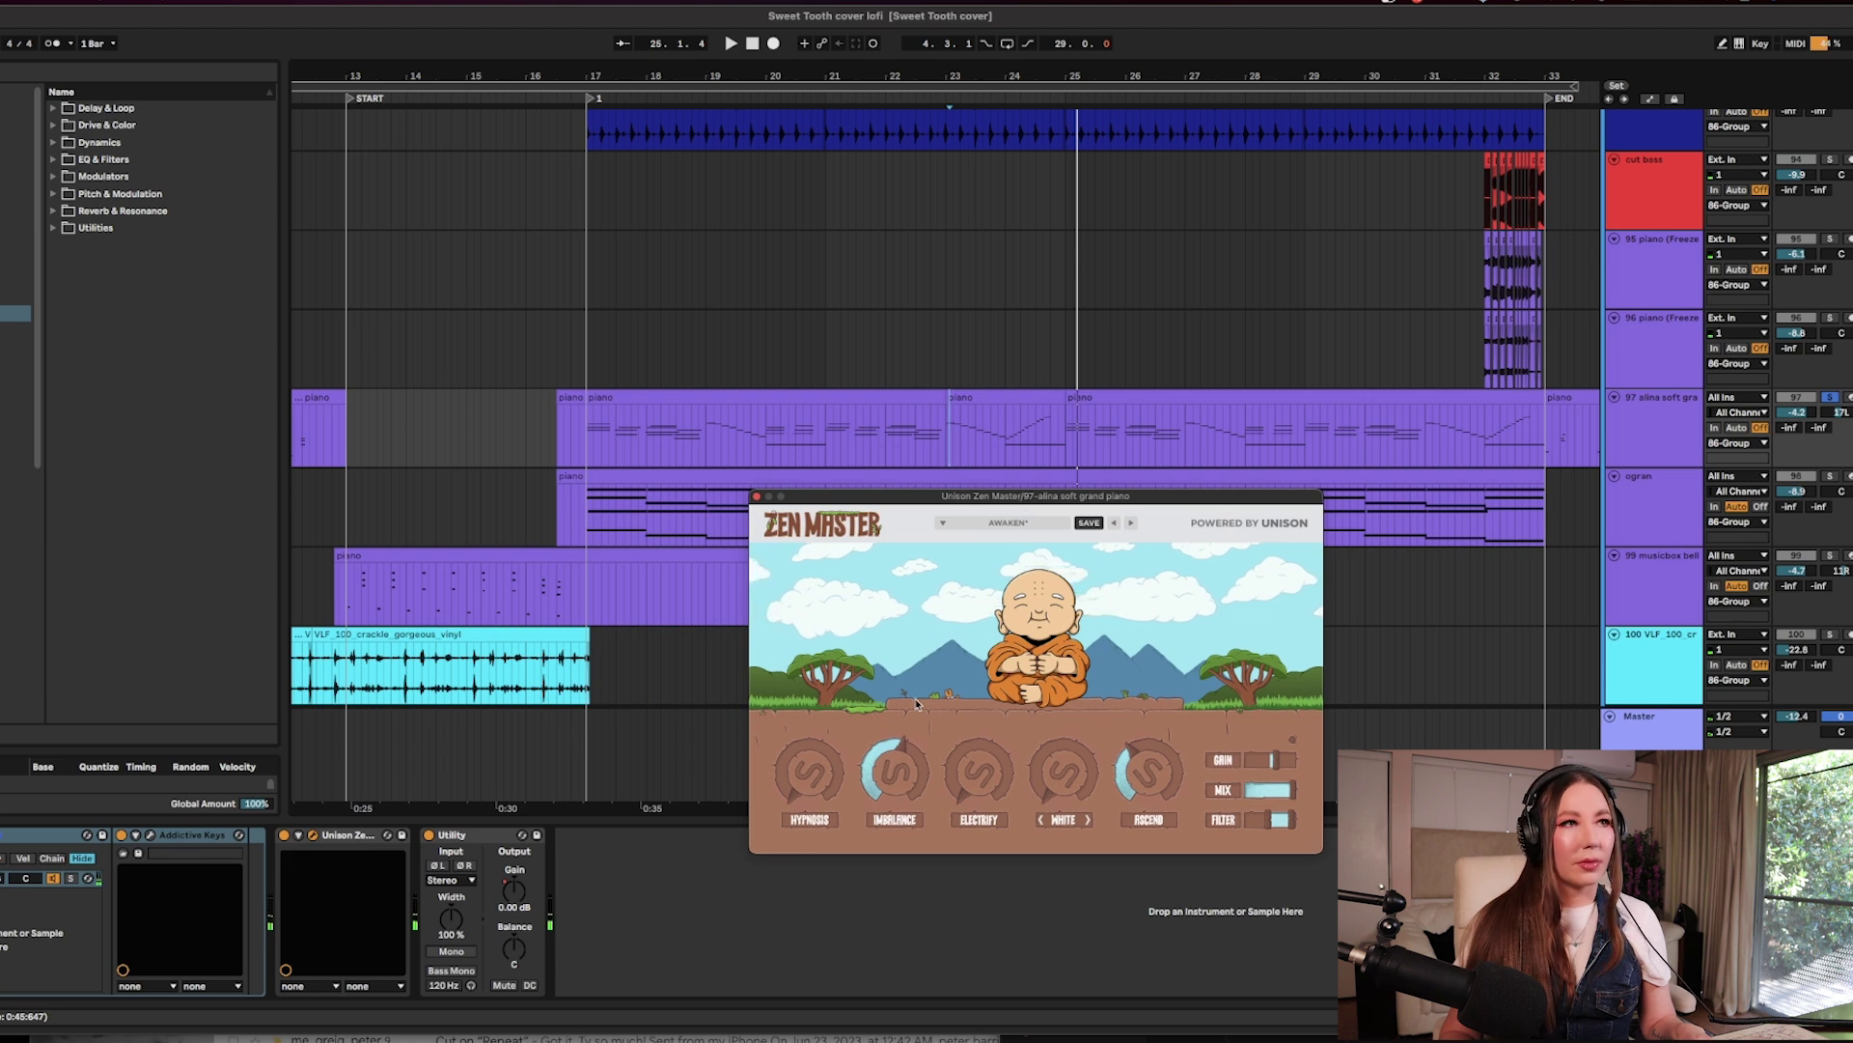
Reset Imbalance to zero in the piano's Zen Master and place the playback position at bar 25.
double_click(899, 772)
left_click(1094, 415)
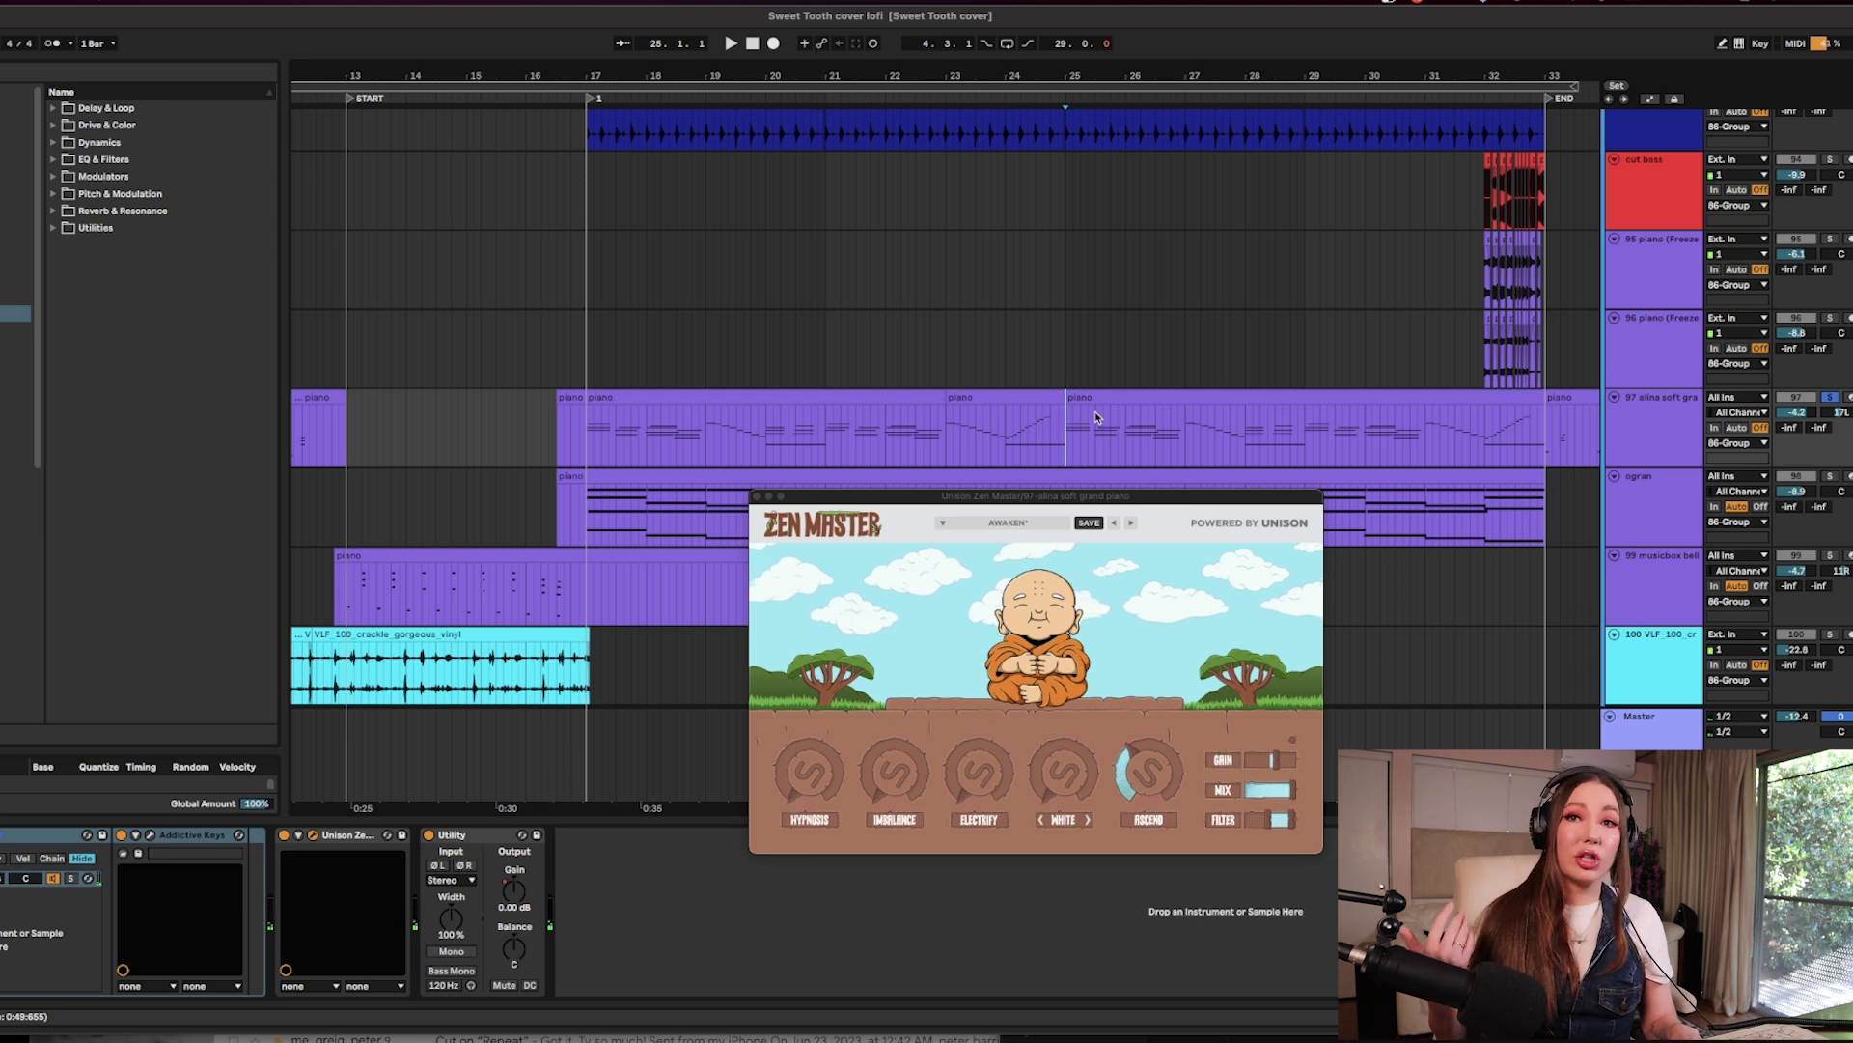
Play the soft grand piano from bar 25, raise Imbalance to 100% in its Zen Master, then bring it back to a moderate amount.
key("space")
left_click_drag(894, 787, 894, 734)
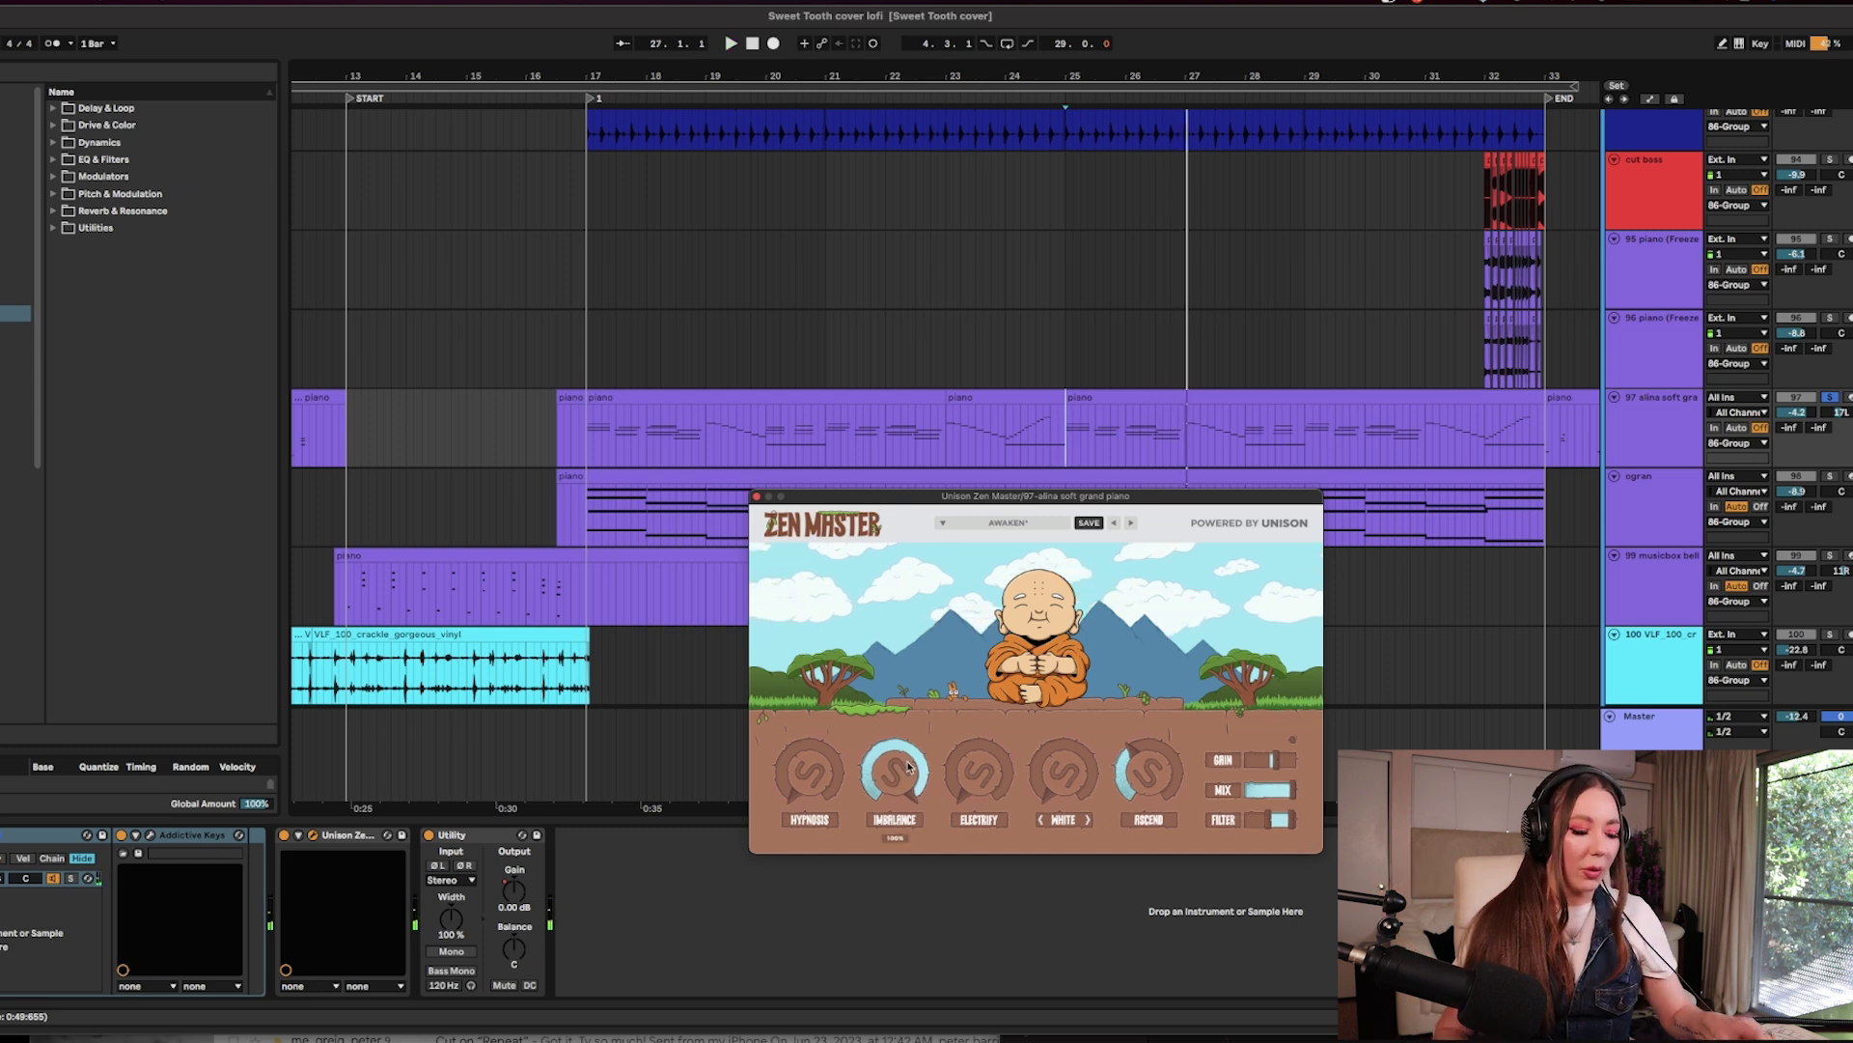
left_click_drag(907, 767, 916, 759)
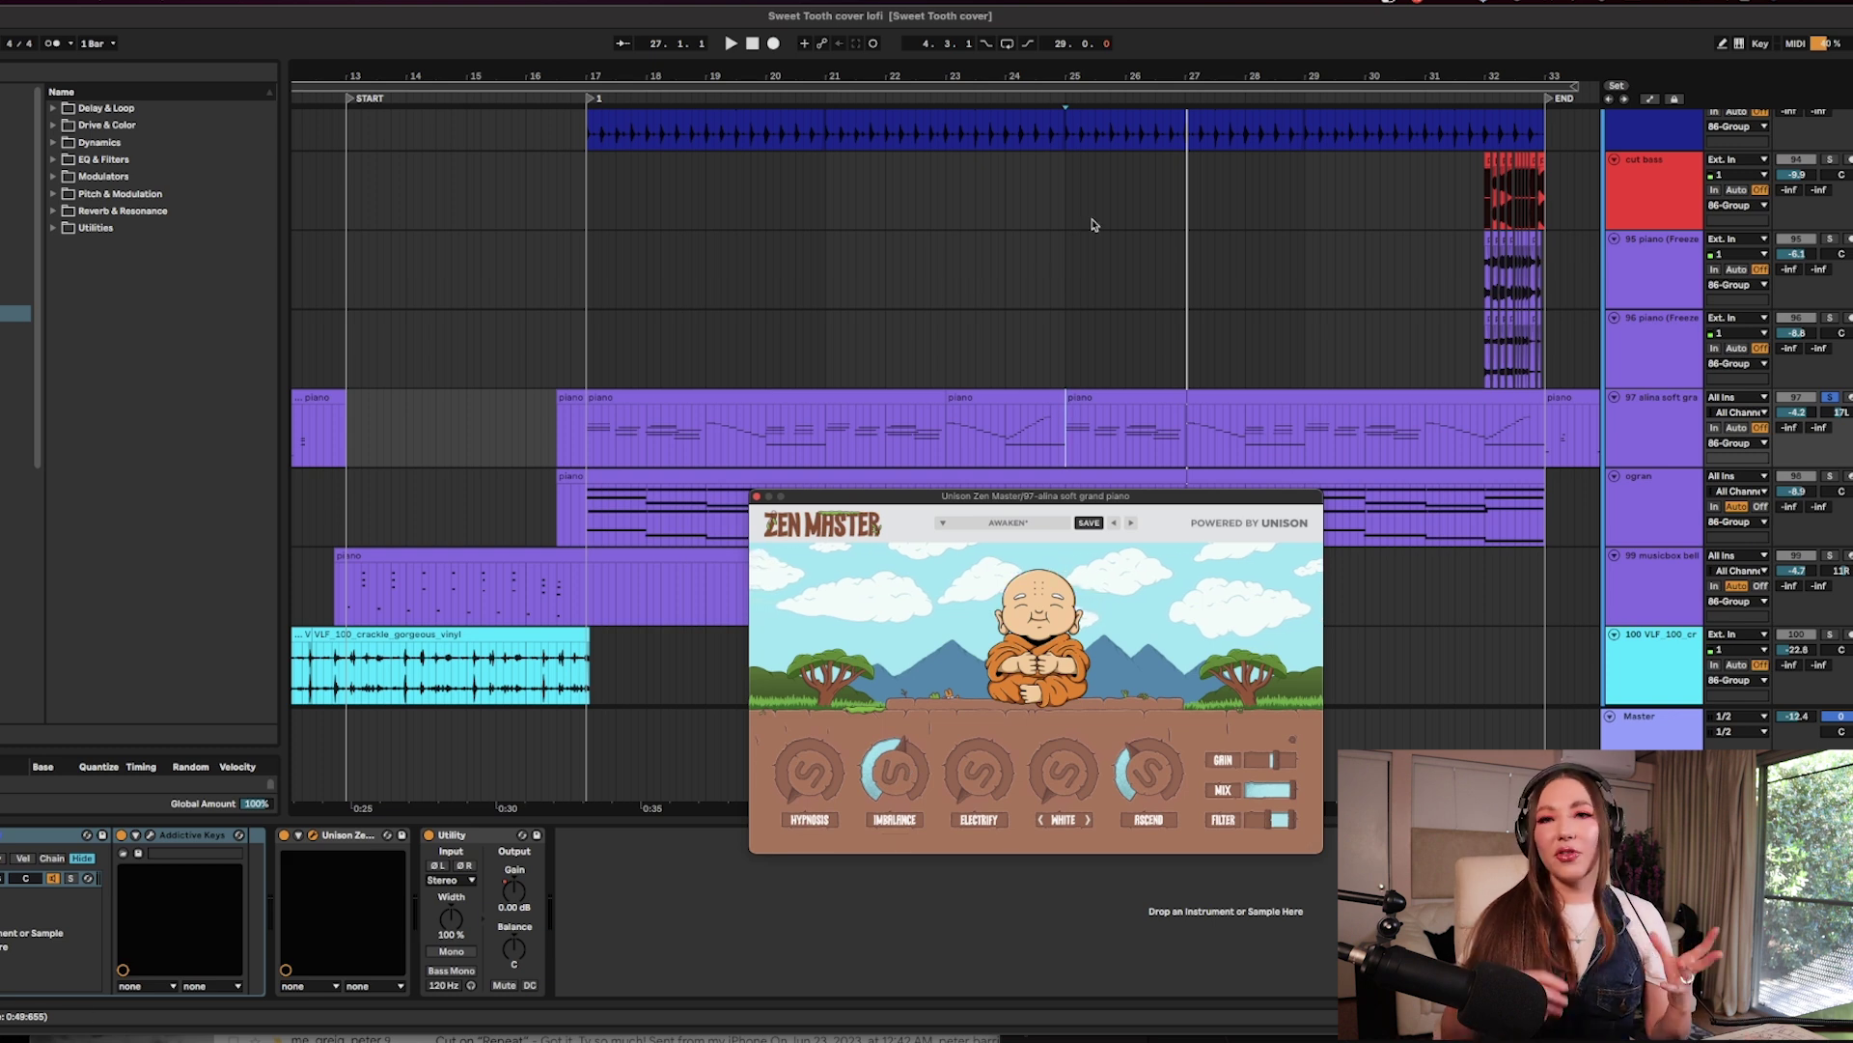
Play the ogran track from bar 17 and examine the knob settings in its Zen Master.
left_click(512, 529)
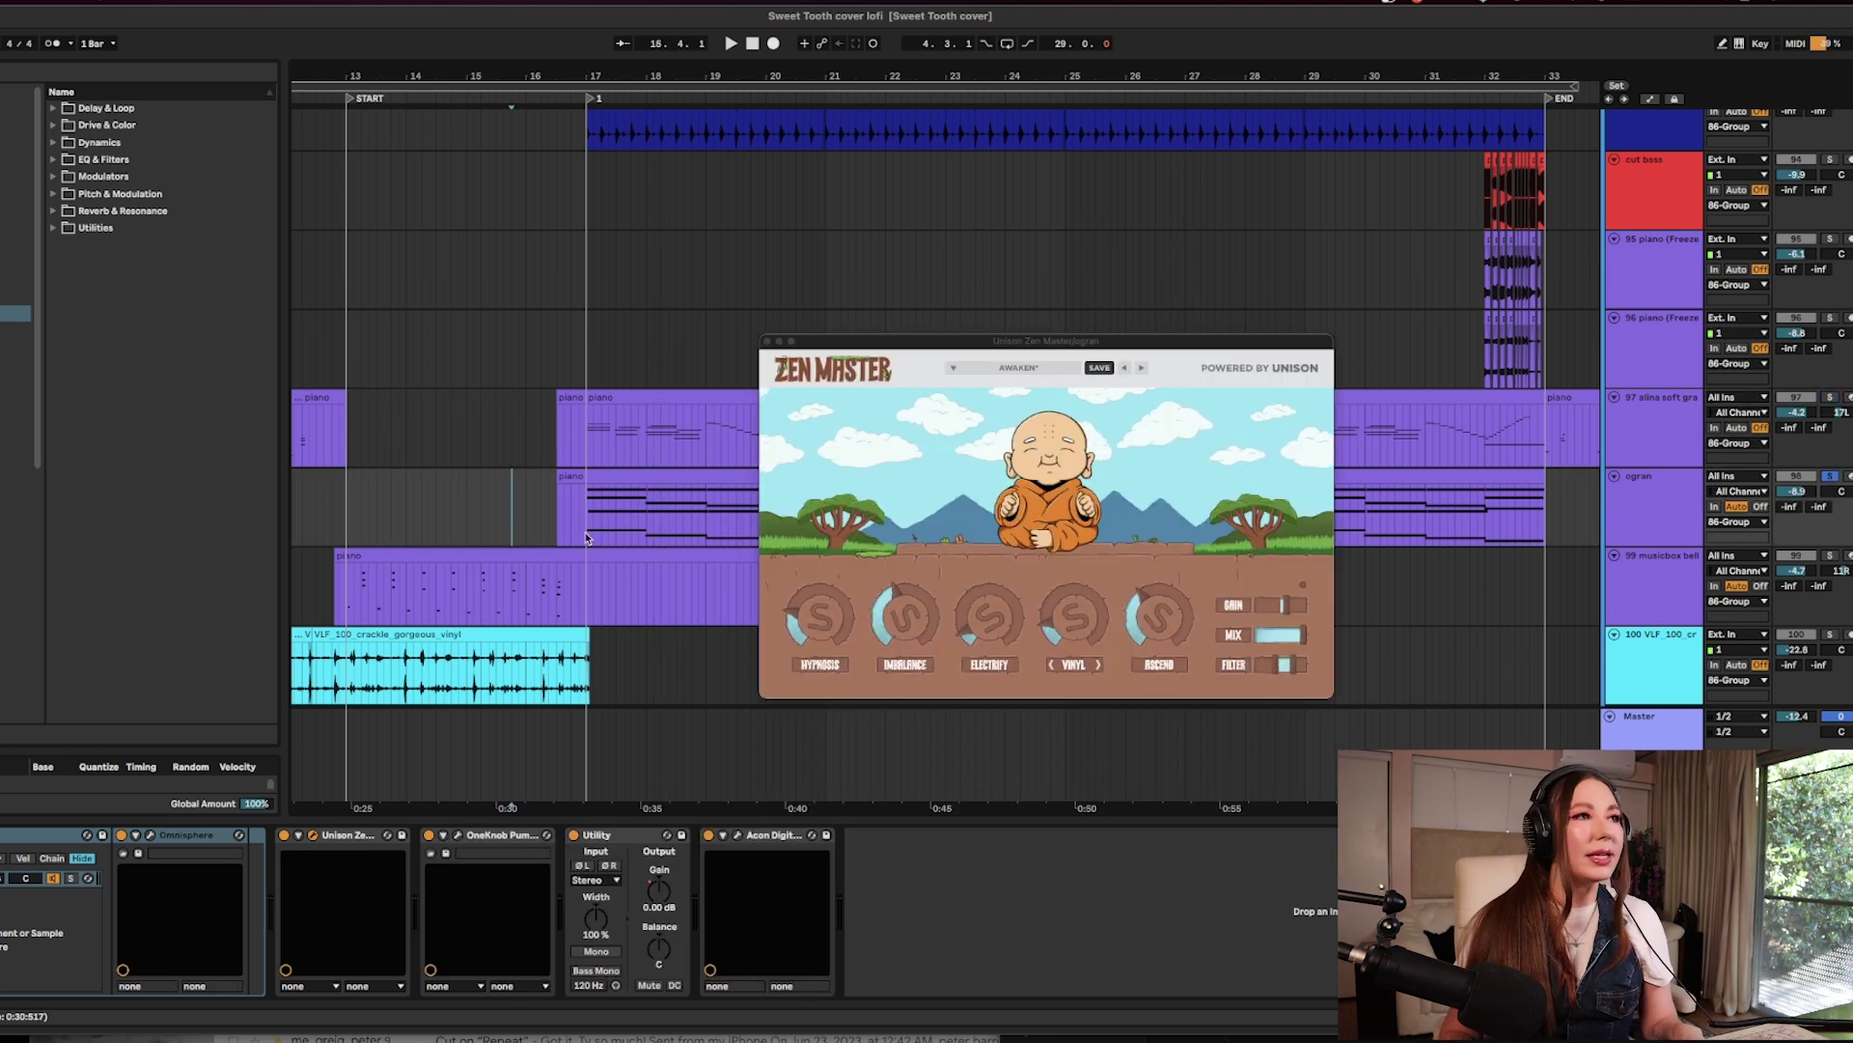
key("space")
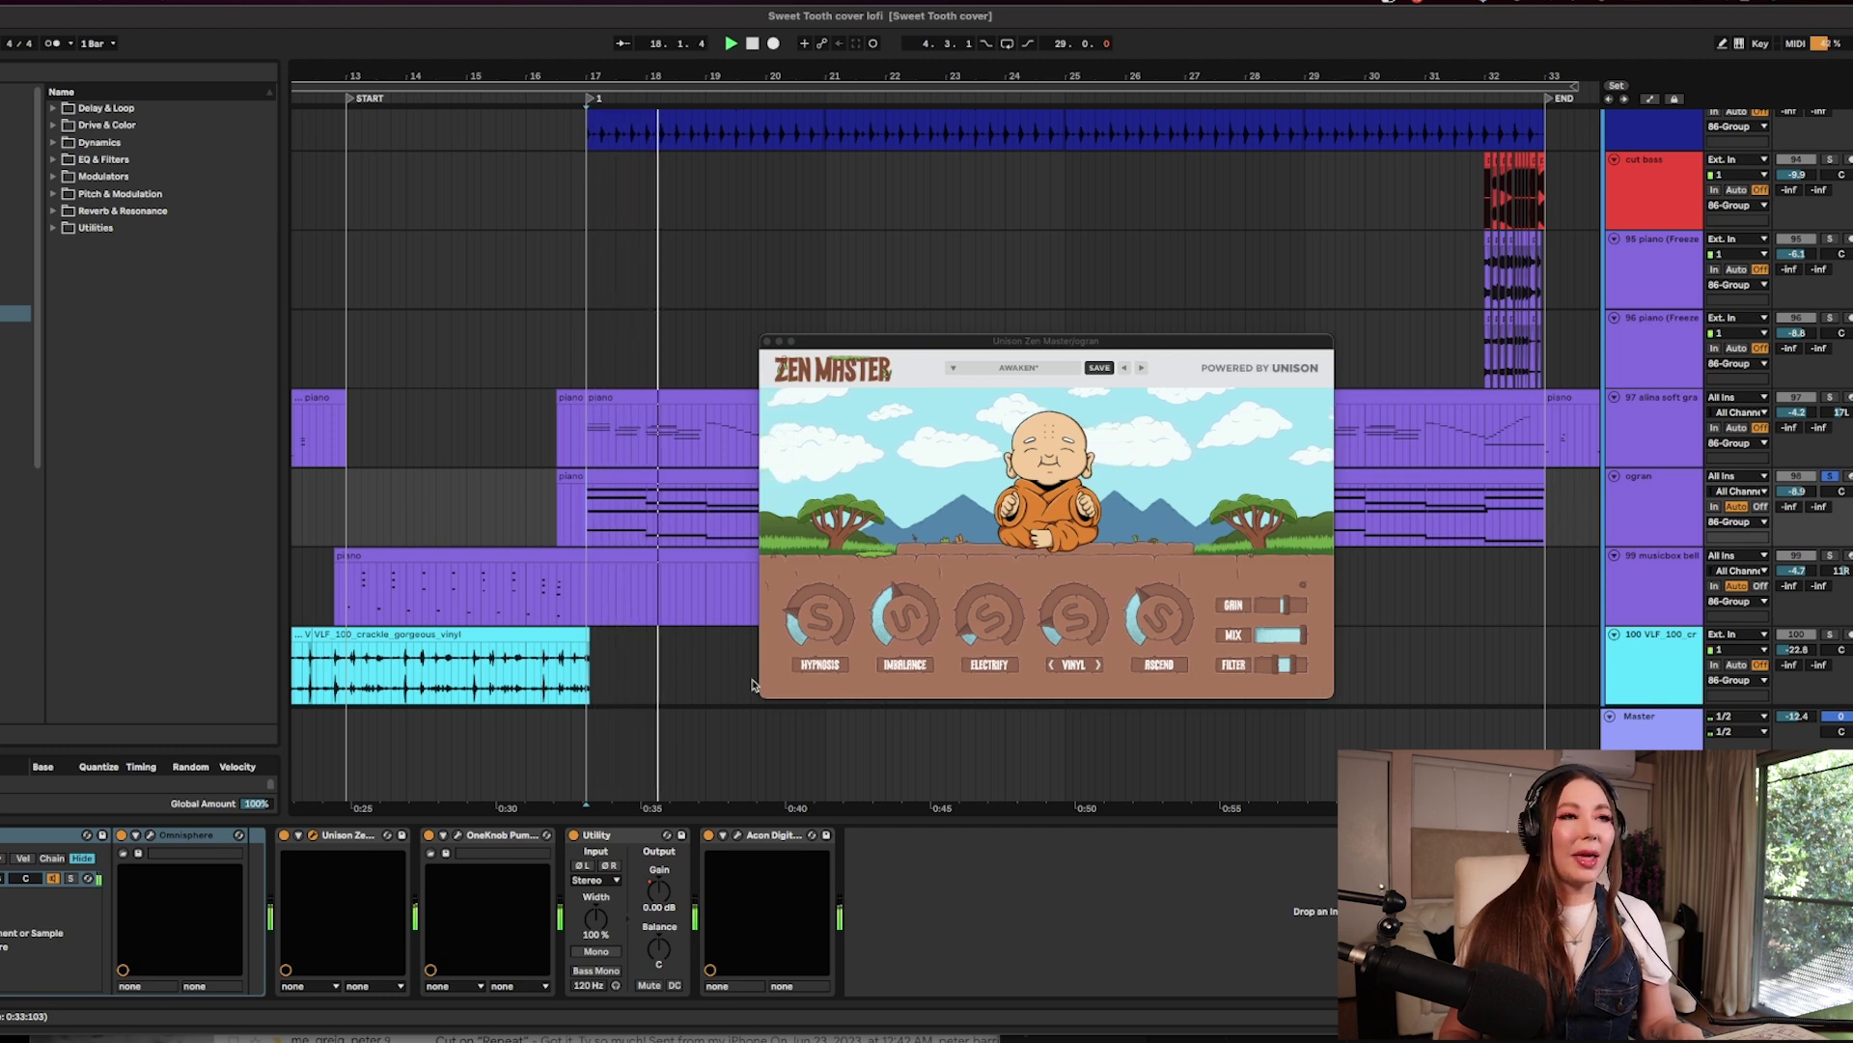
mouse_move(1140, 653)
mouse_move(834, 643)
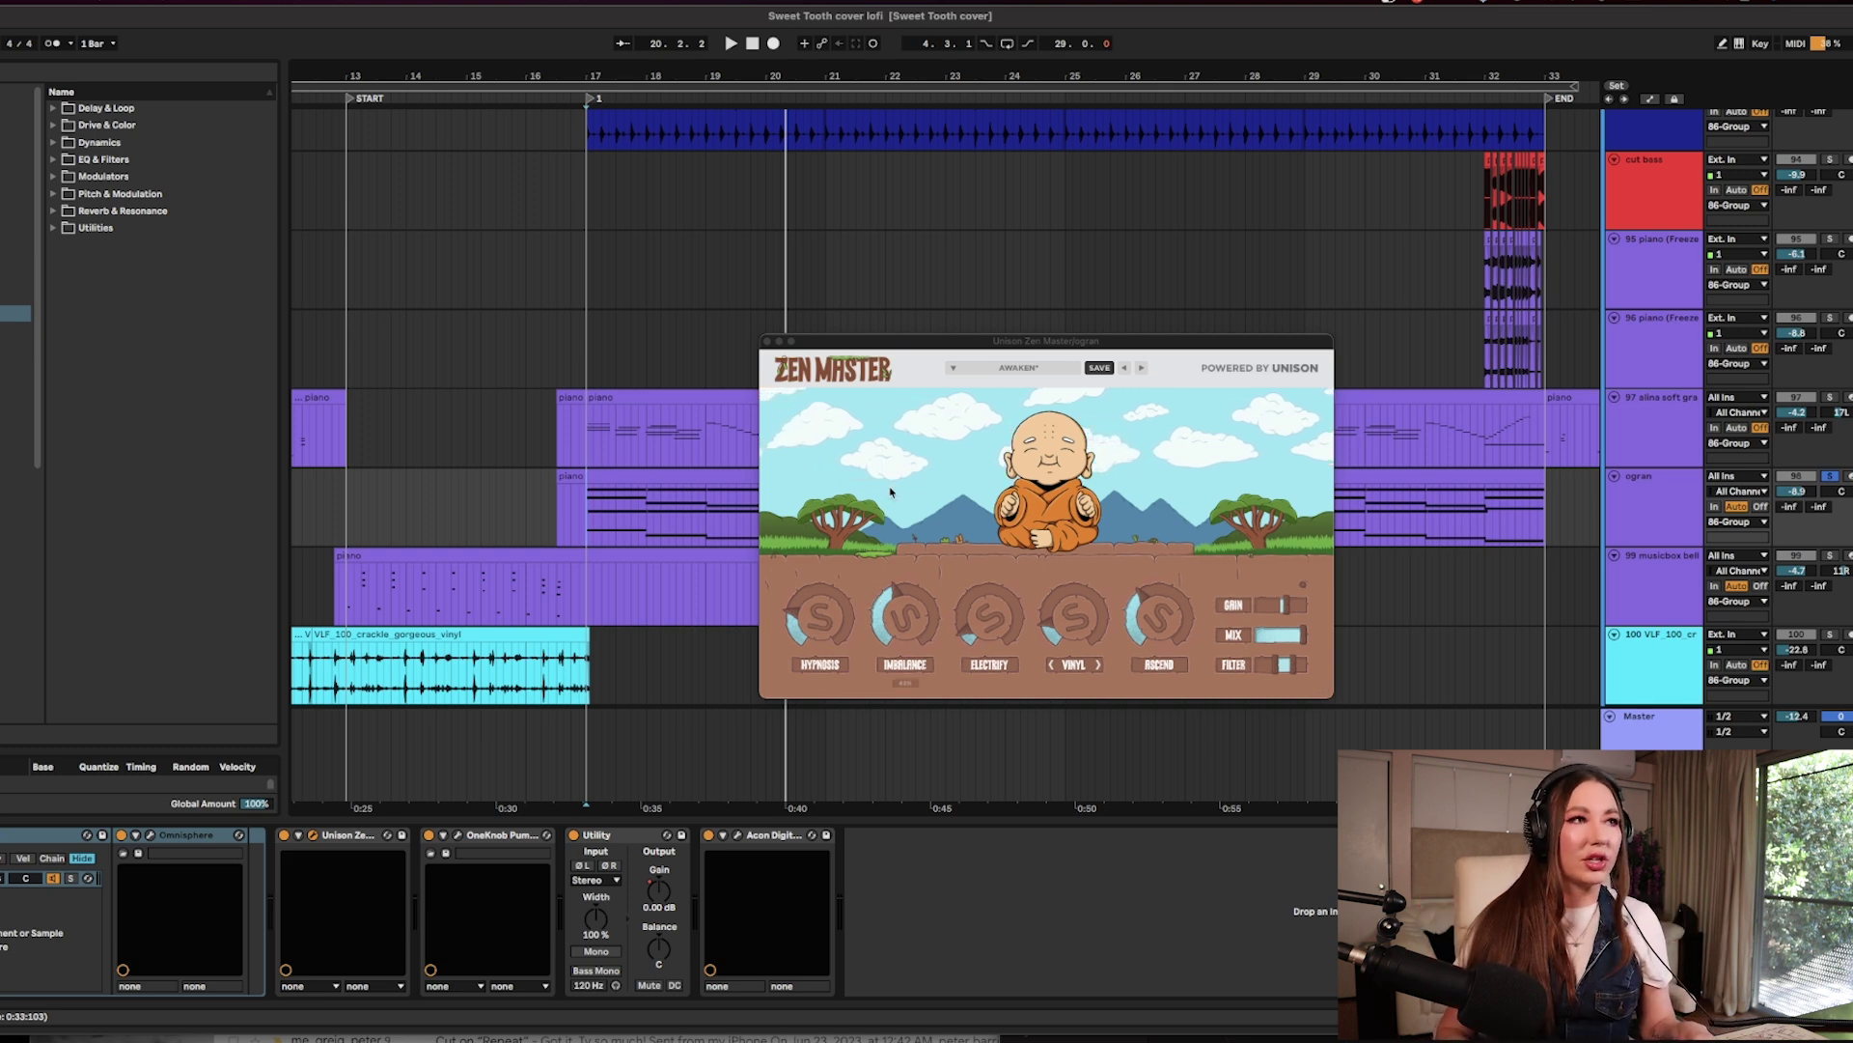
Turn Hypnosis up to its maximum in the ogran track's Zen Master and audition the exaggerated effect.
left_click_drag(818, 628, 816, 301)
key("space")
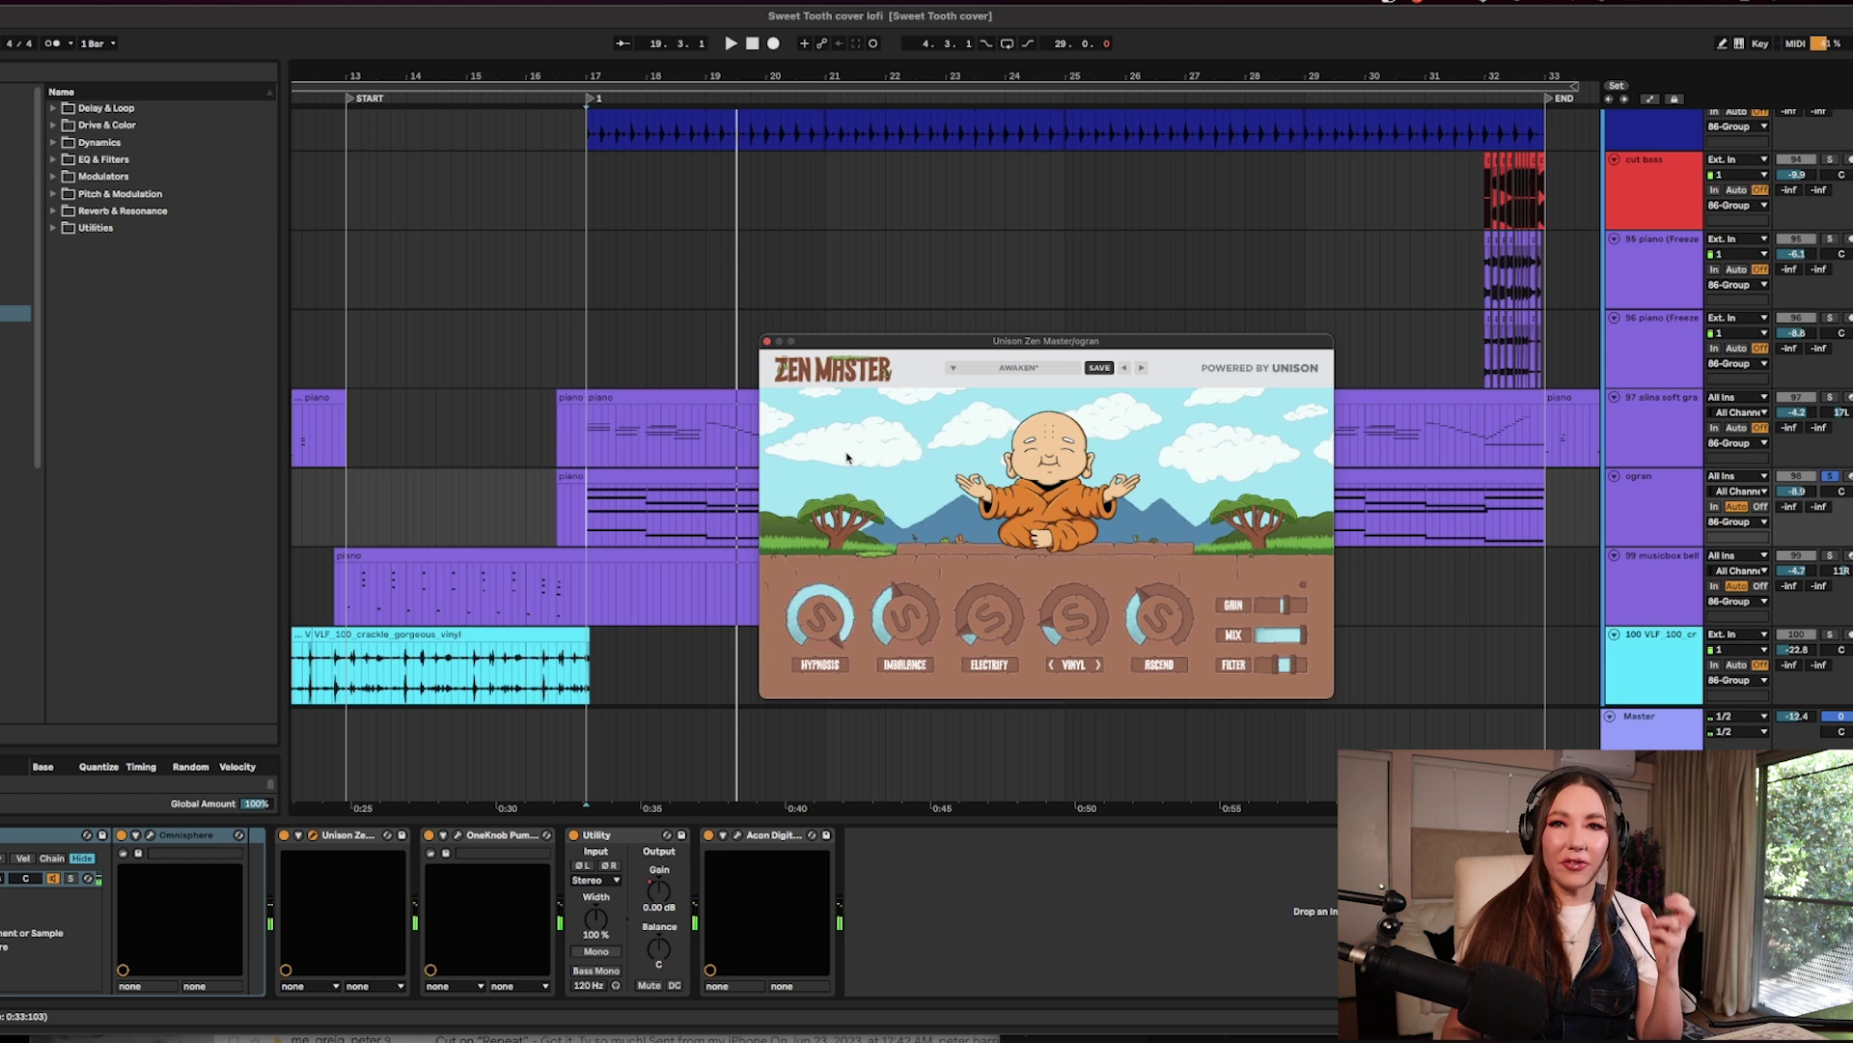
key("space")
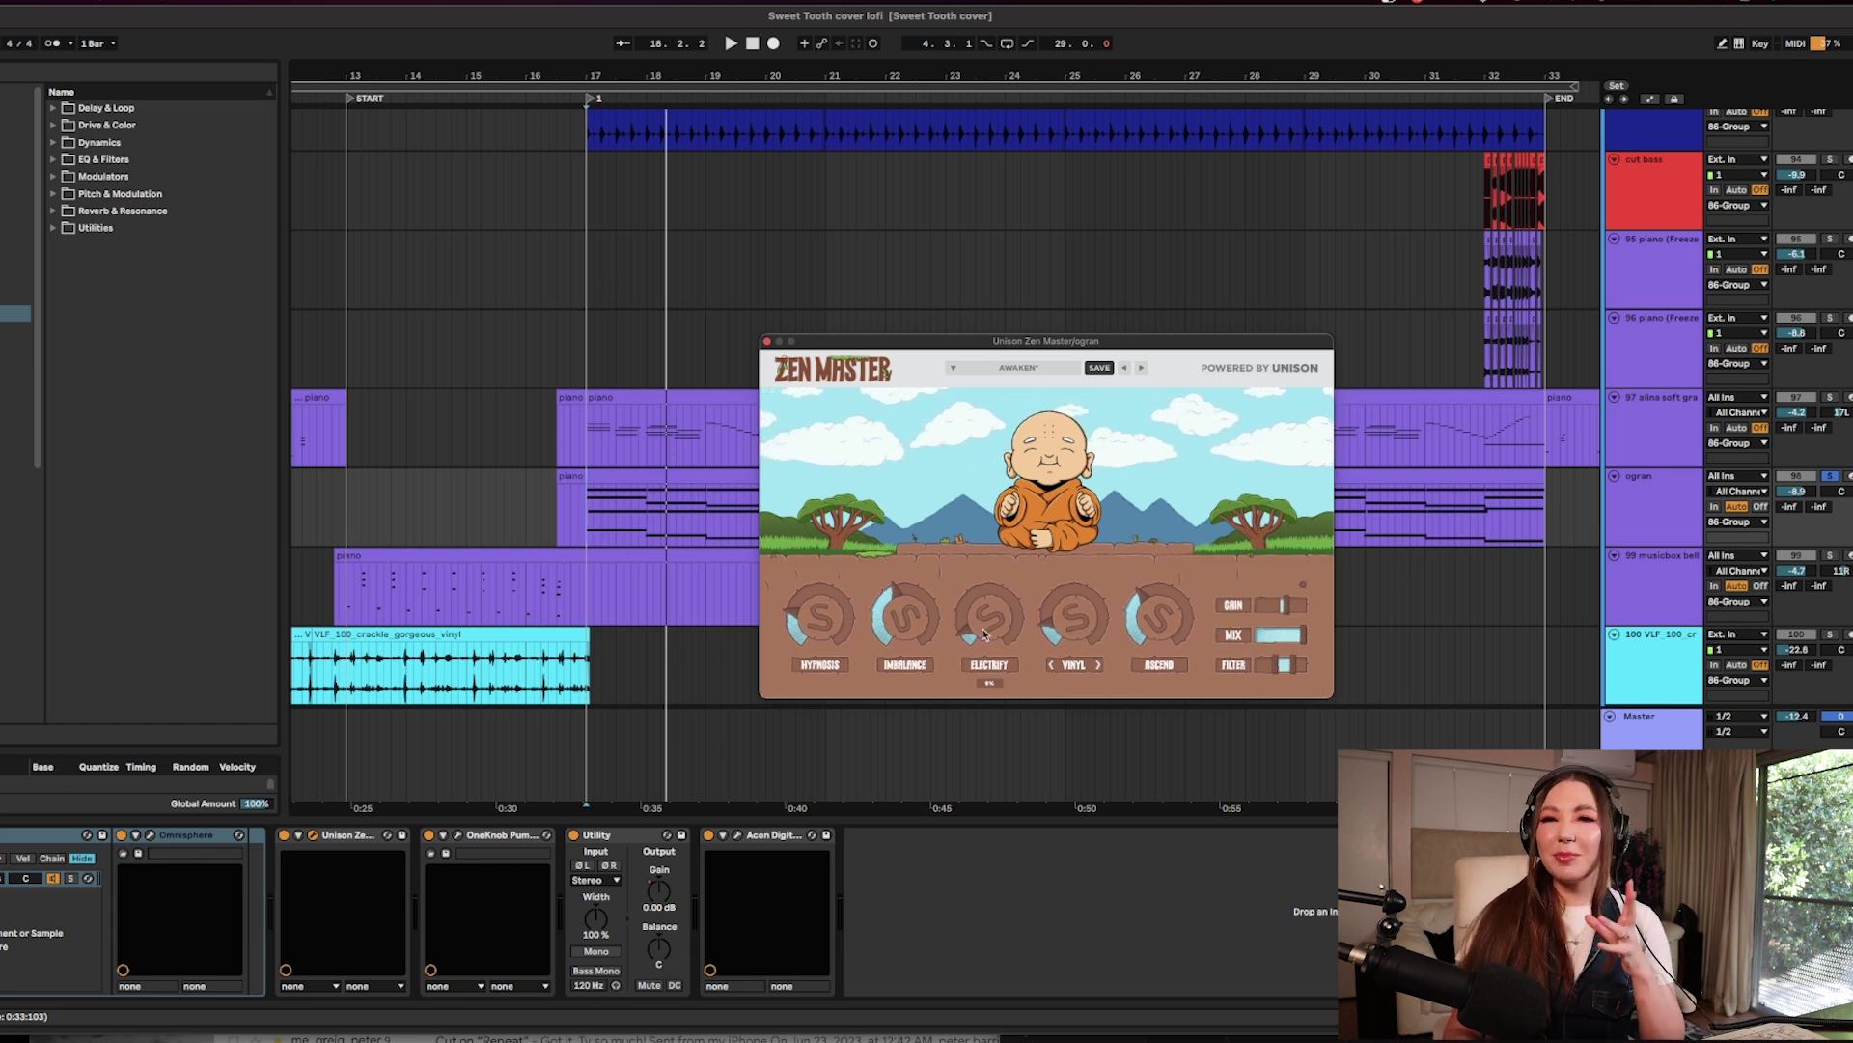
Play the ogran part from bar 17 and try different Electrify amounts in its Zen Master, leaving the setting low.
key("space")
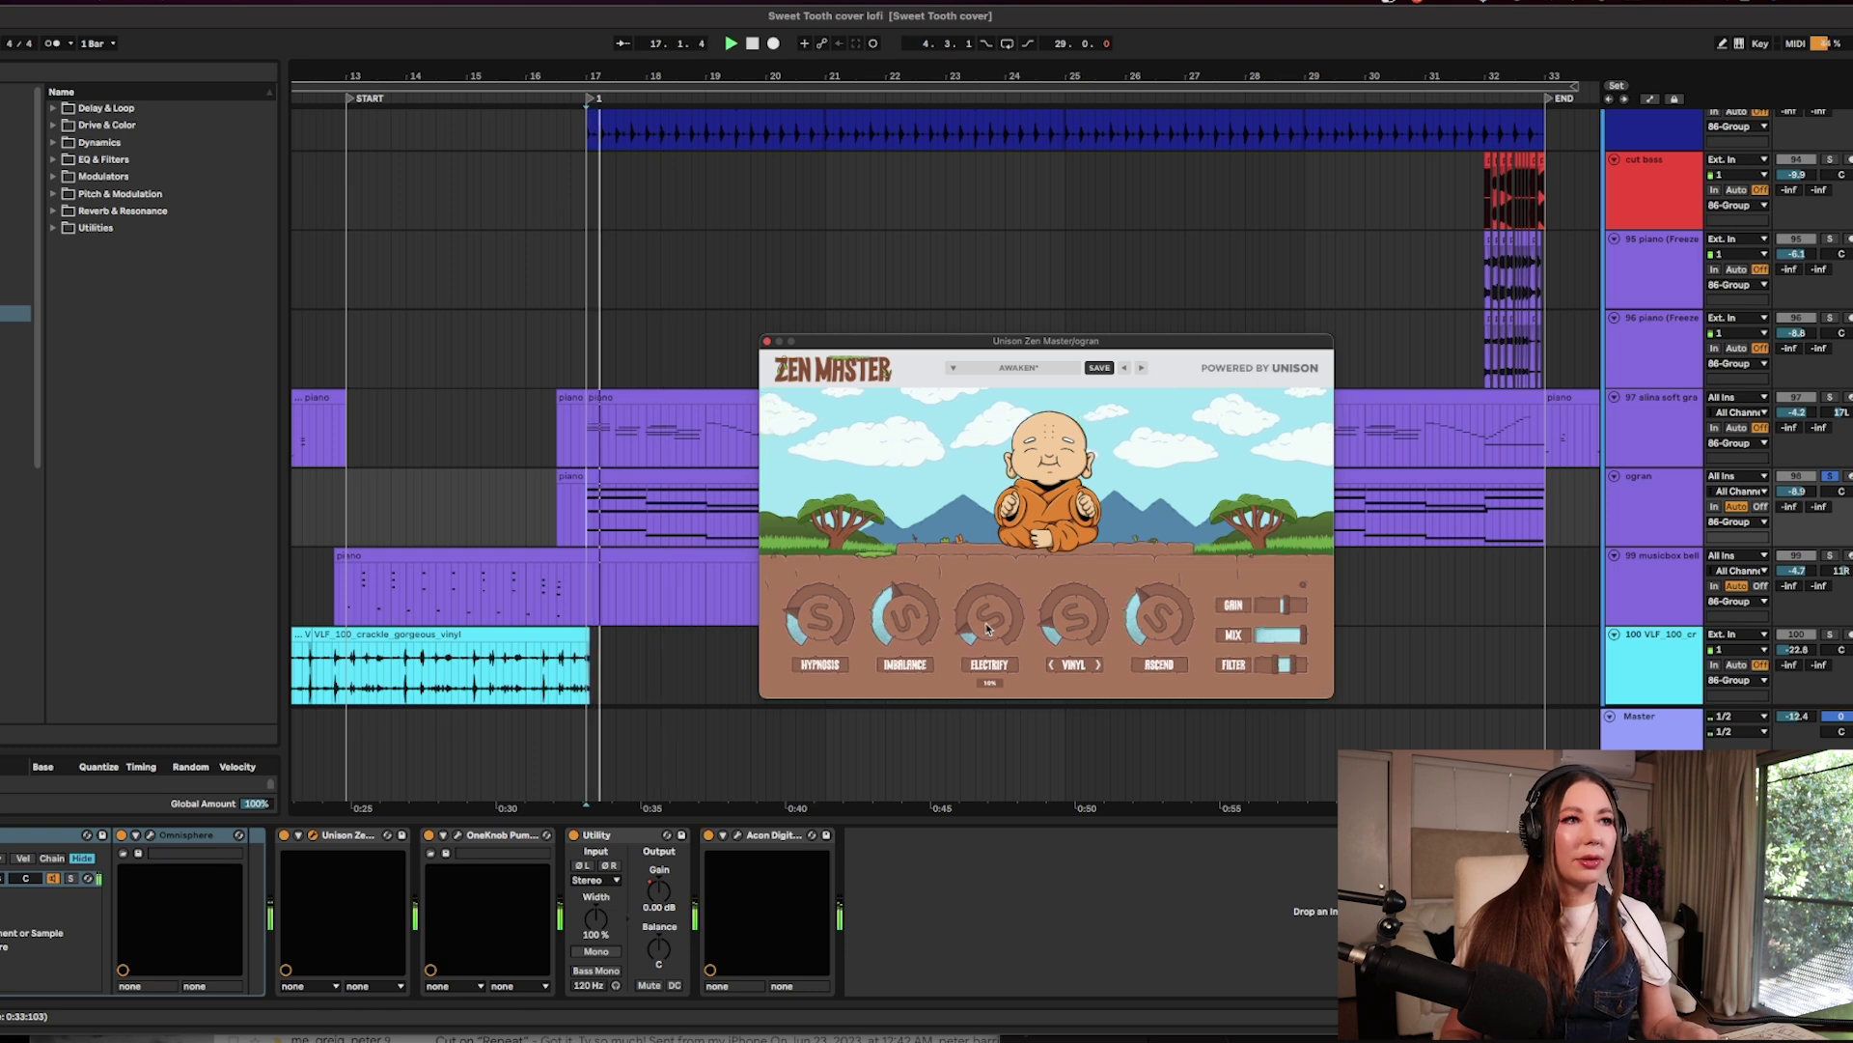
left_click_drag(986, 632, 956, 757)
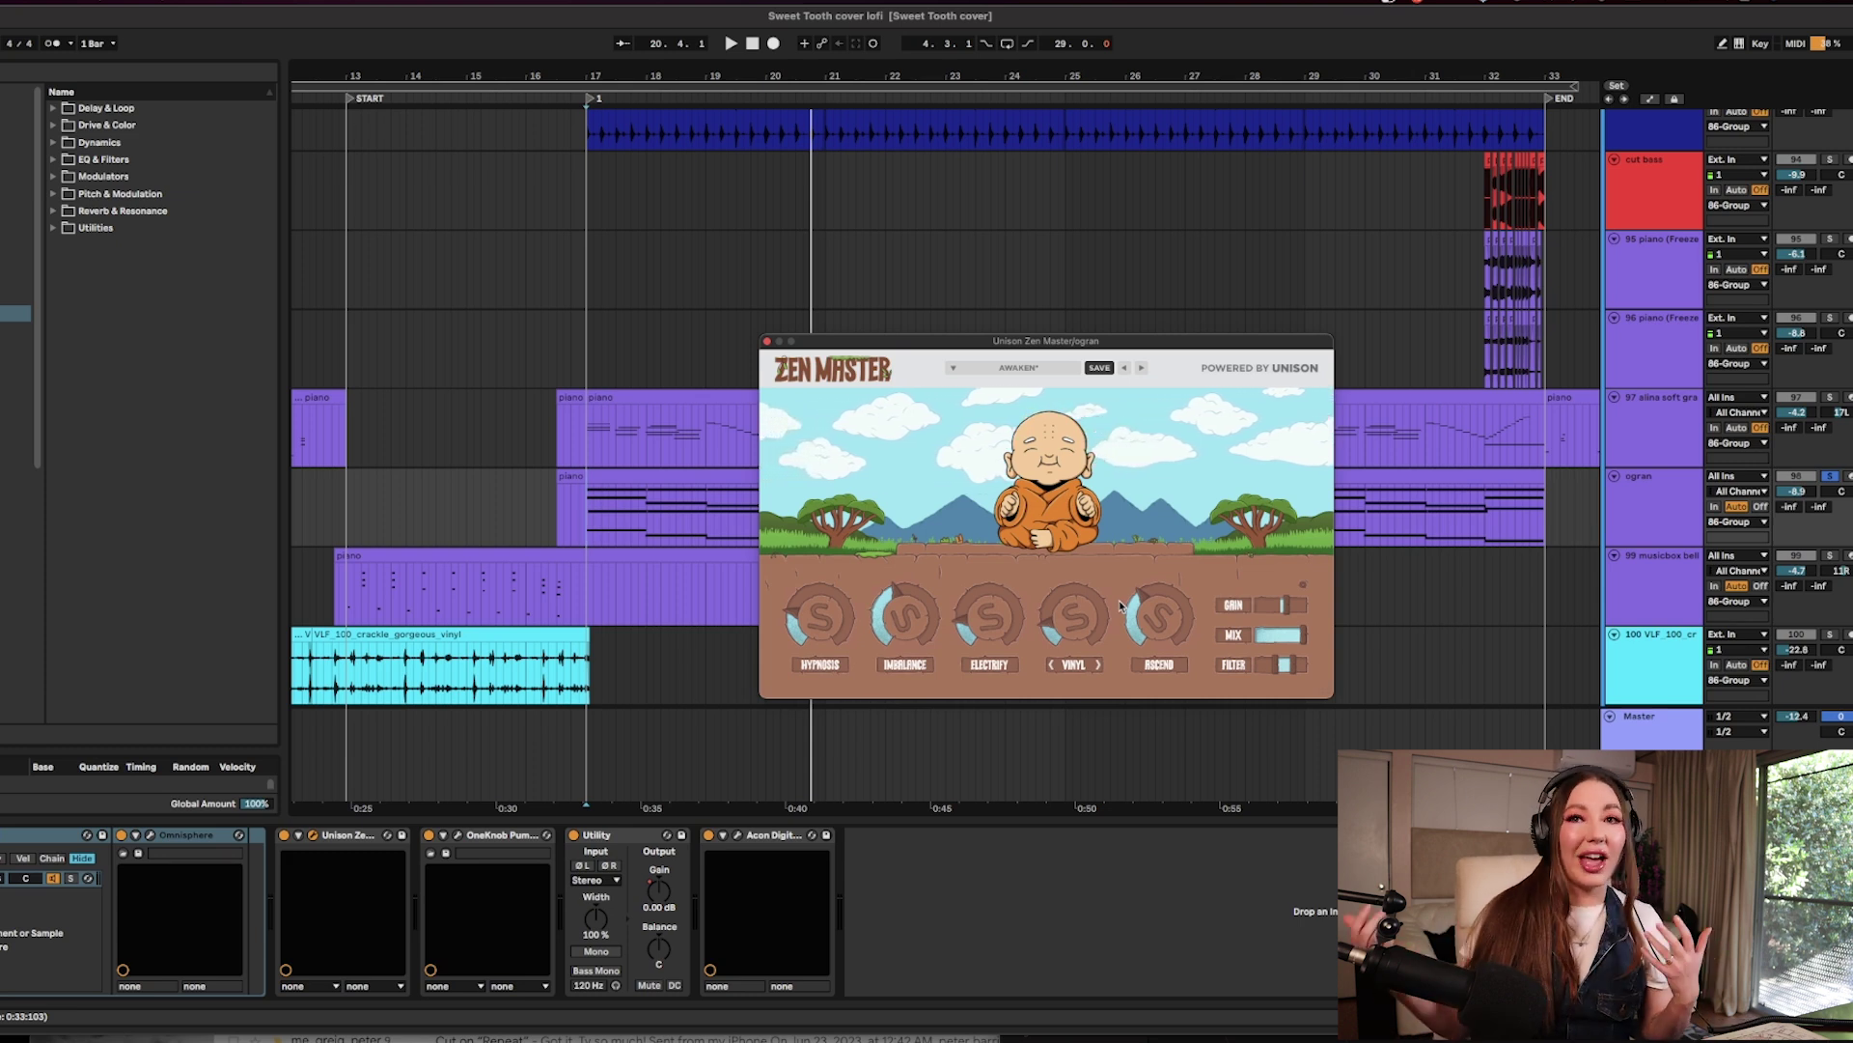
mouse_move(980, 620)
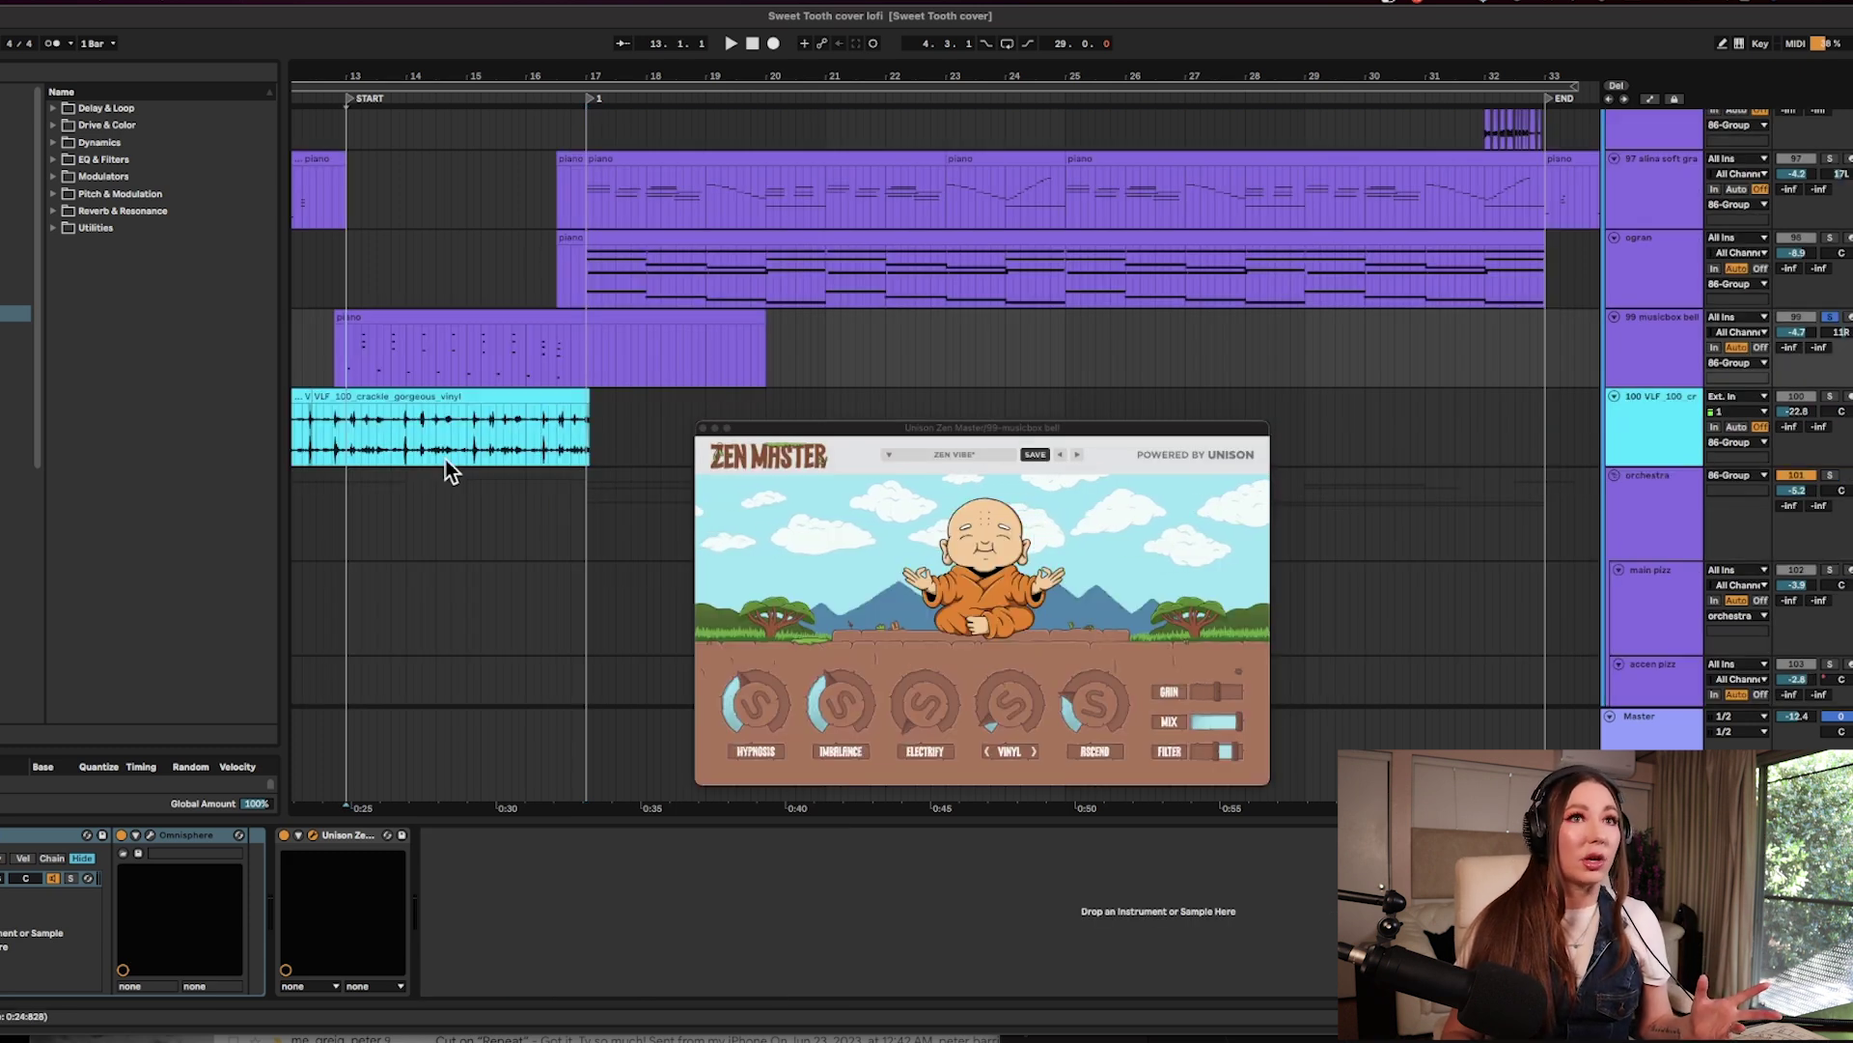
Audition the musicbox bell track from bar 13, then the orchestra's bell part with its Zen Master shown.
key("space")
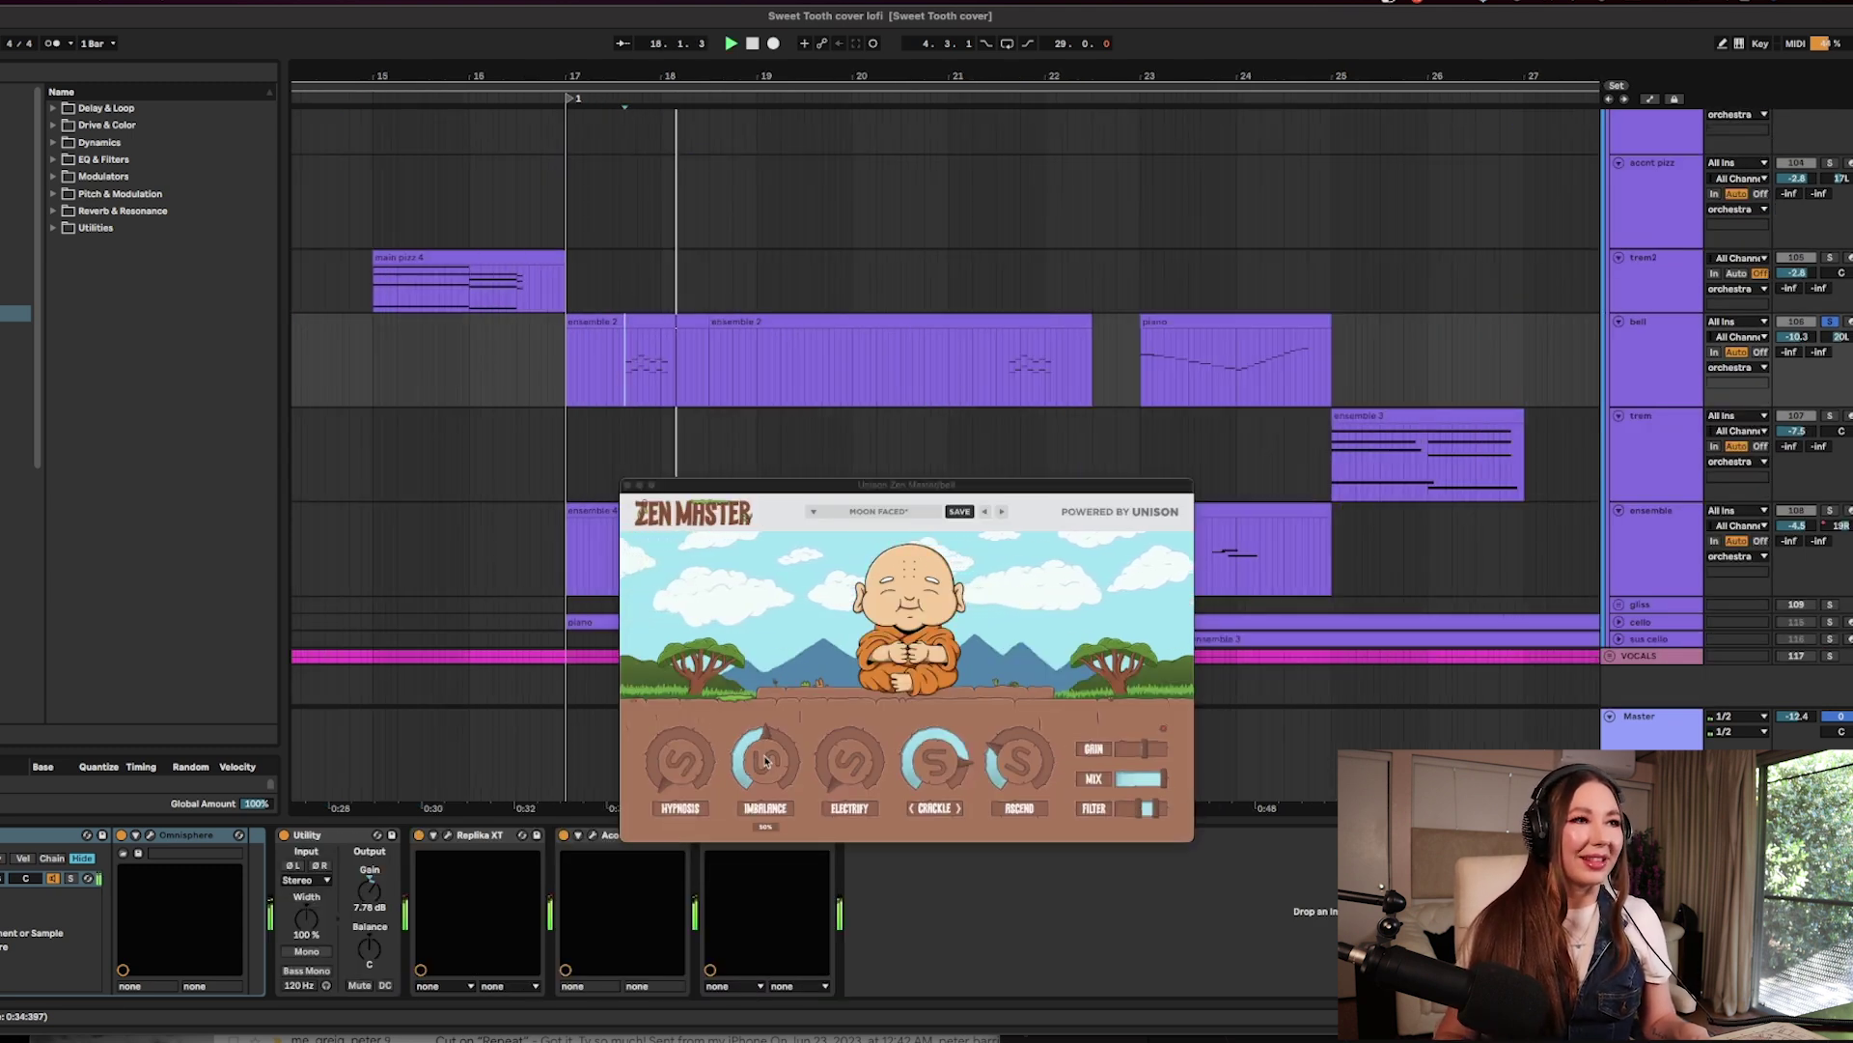
mouse_move(765, 735)
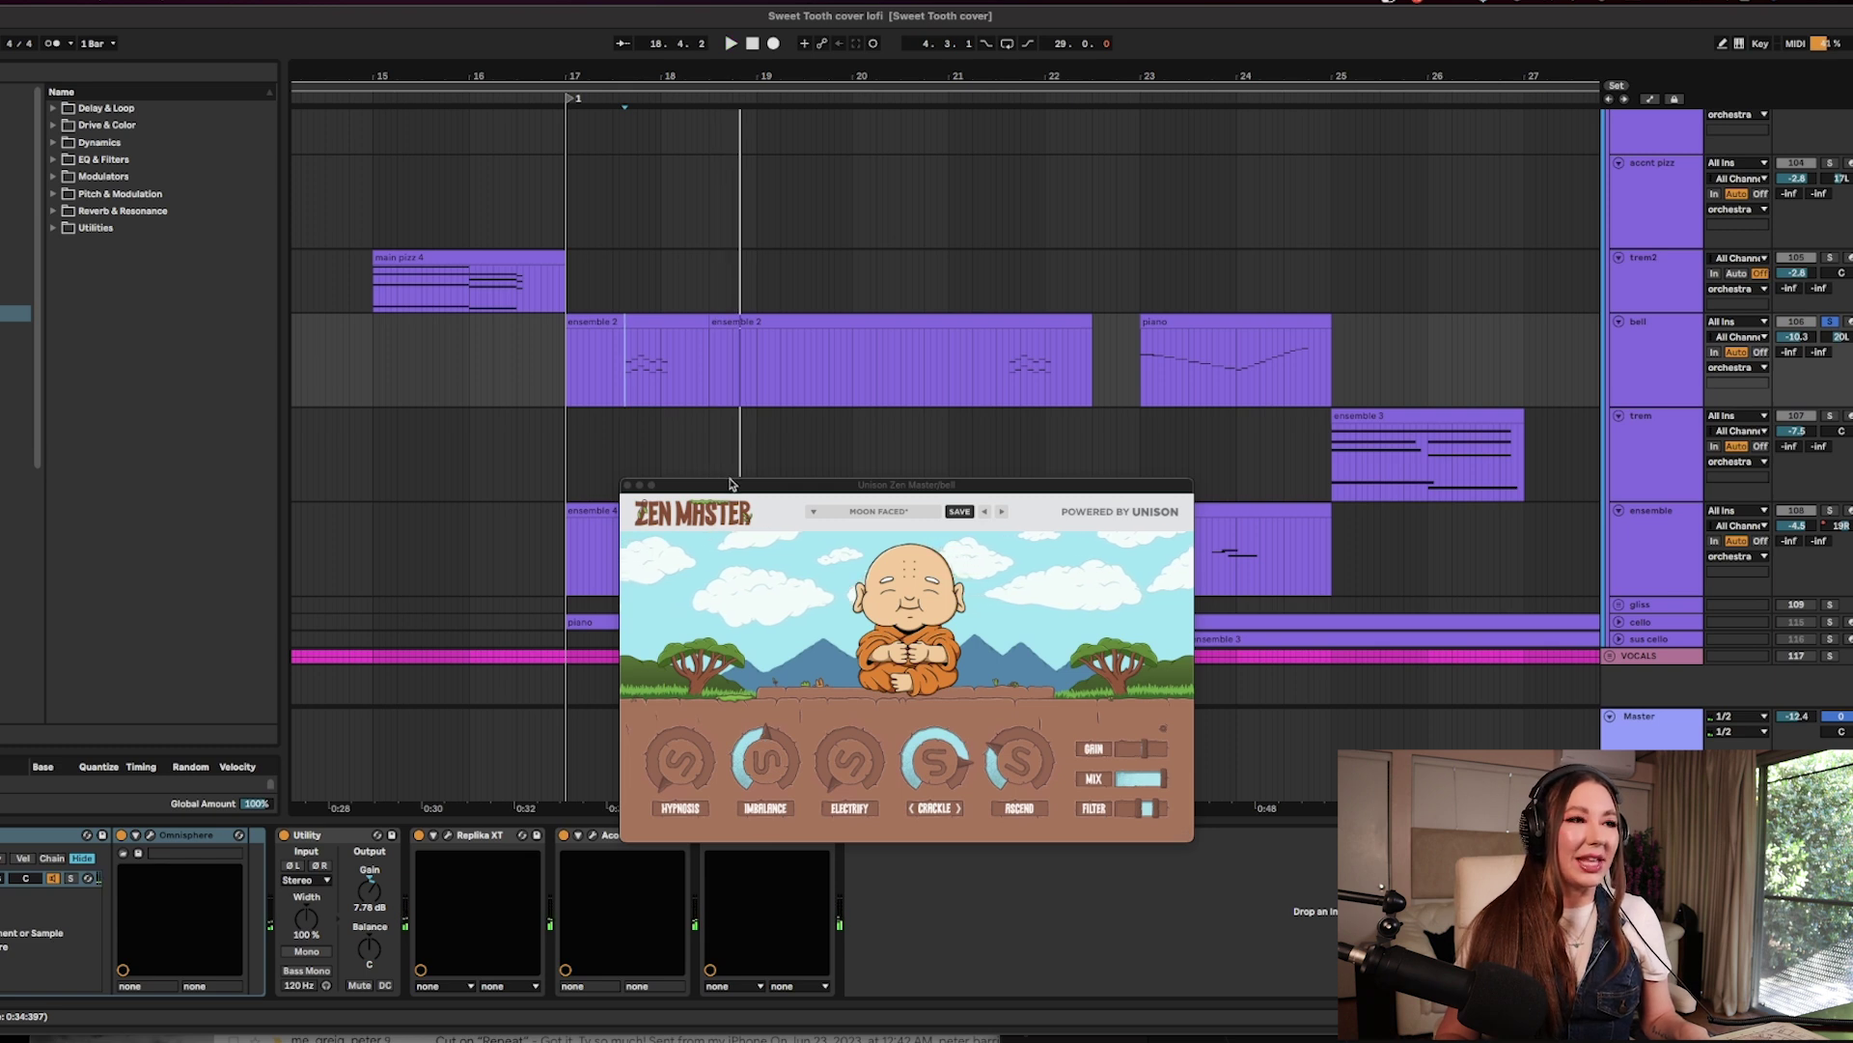
Move the bell track's Zen Master window clear of the device chain, bypass the plug-in and replay the bell part.
left_click_drag(907, 485, 1045, 484)
left_click(711, 838)
key("space")
key("space")
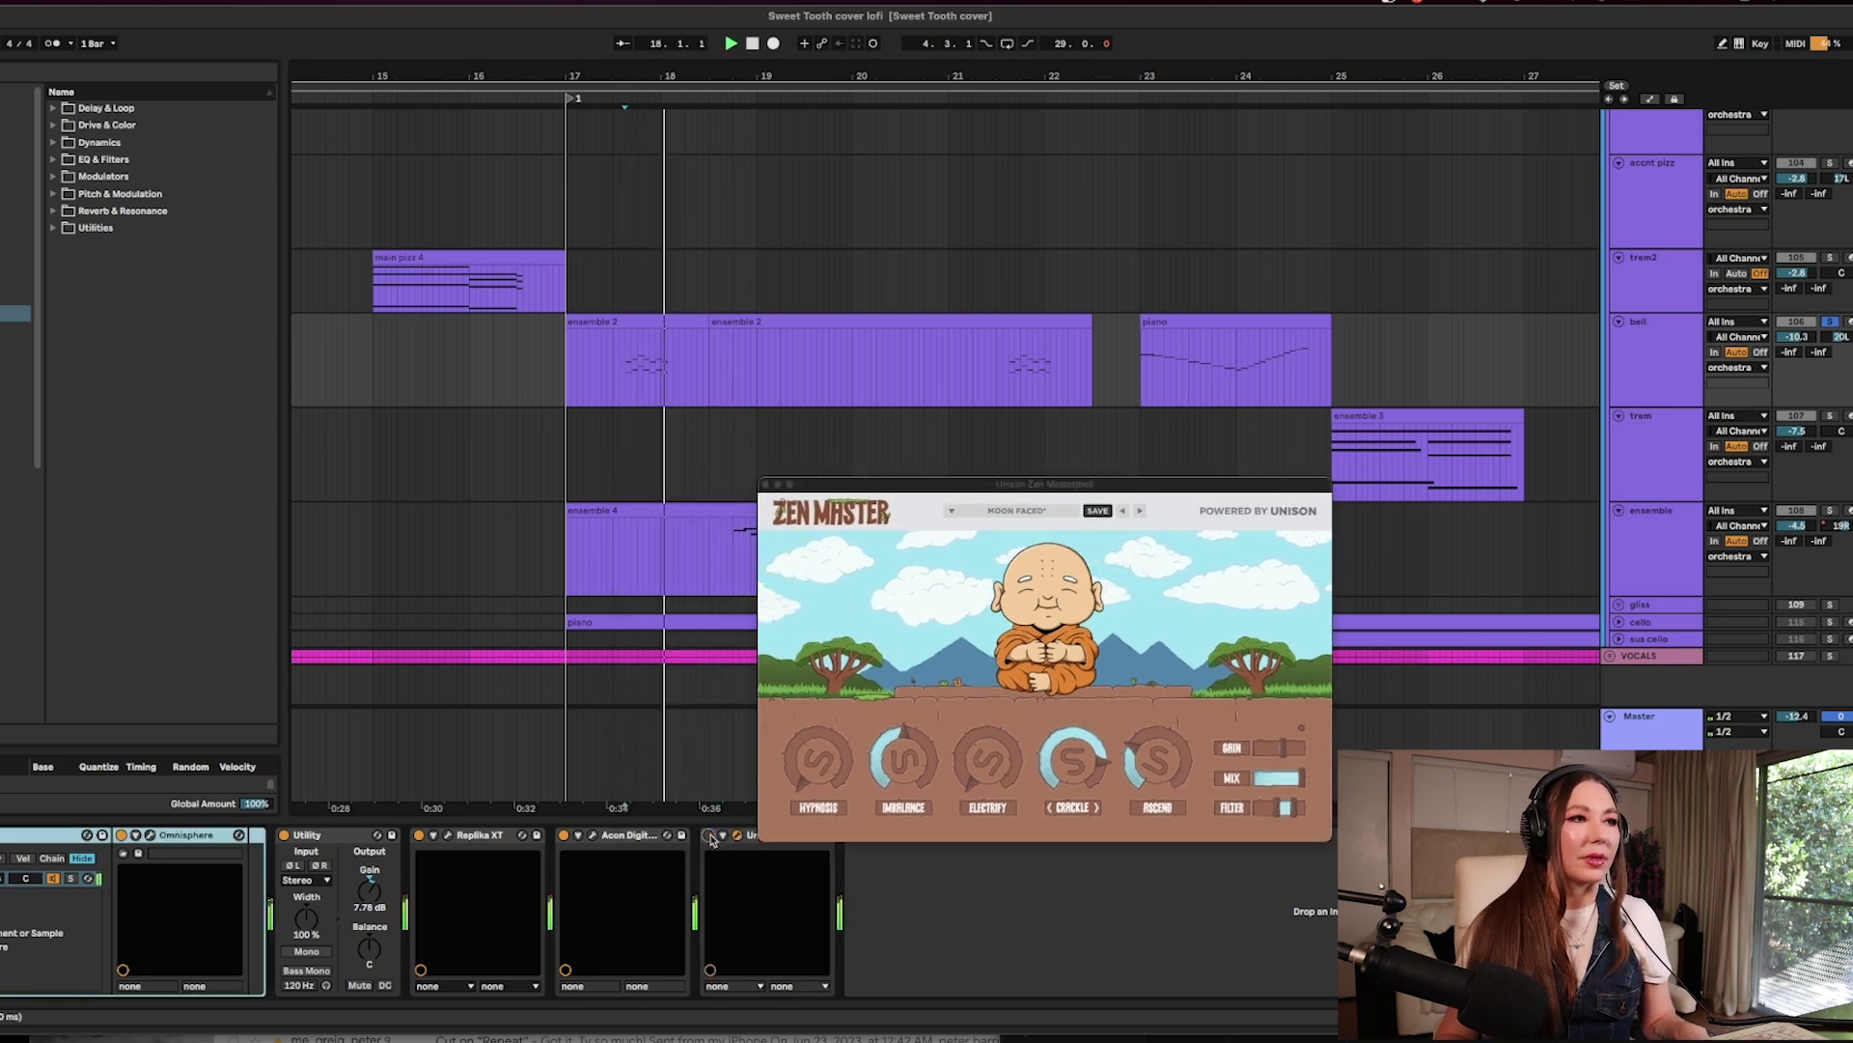
Play the ensemble part from bar 19 with its Zen Master bypassed, then re-enable the plug-in and replay it for comparison.
left_click(922, 587)
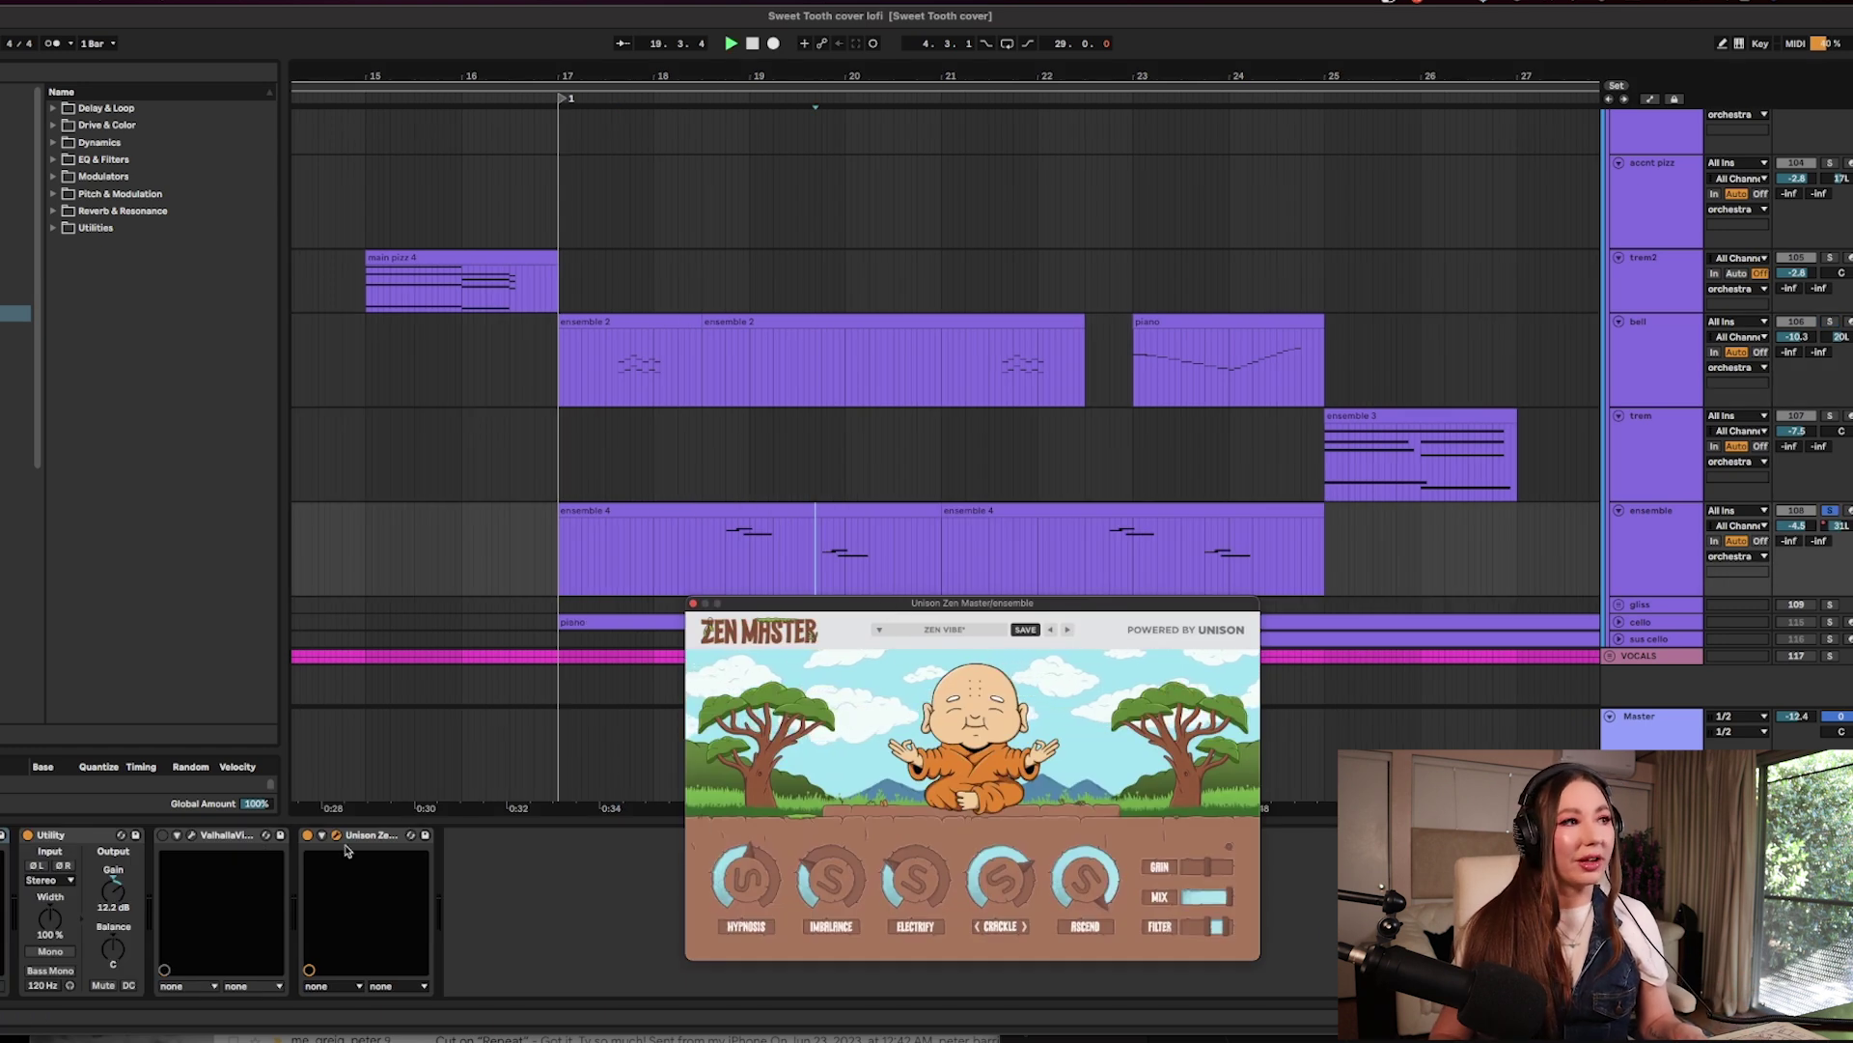
left_click(309, 836)
key("space")
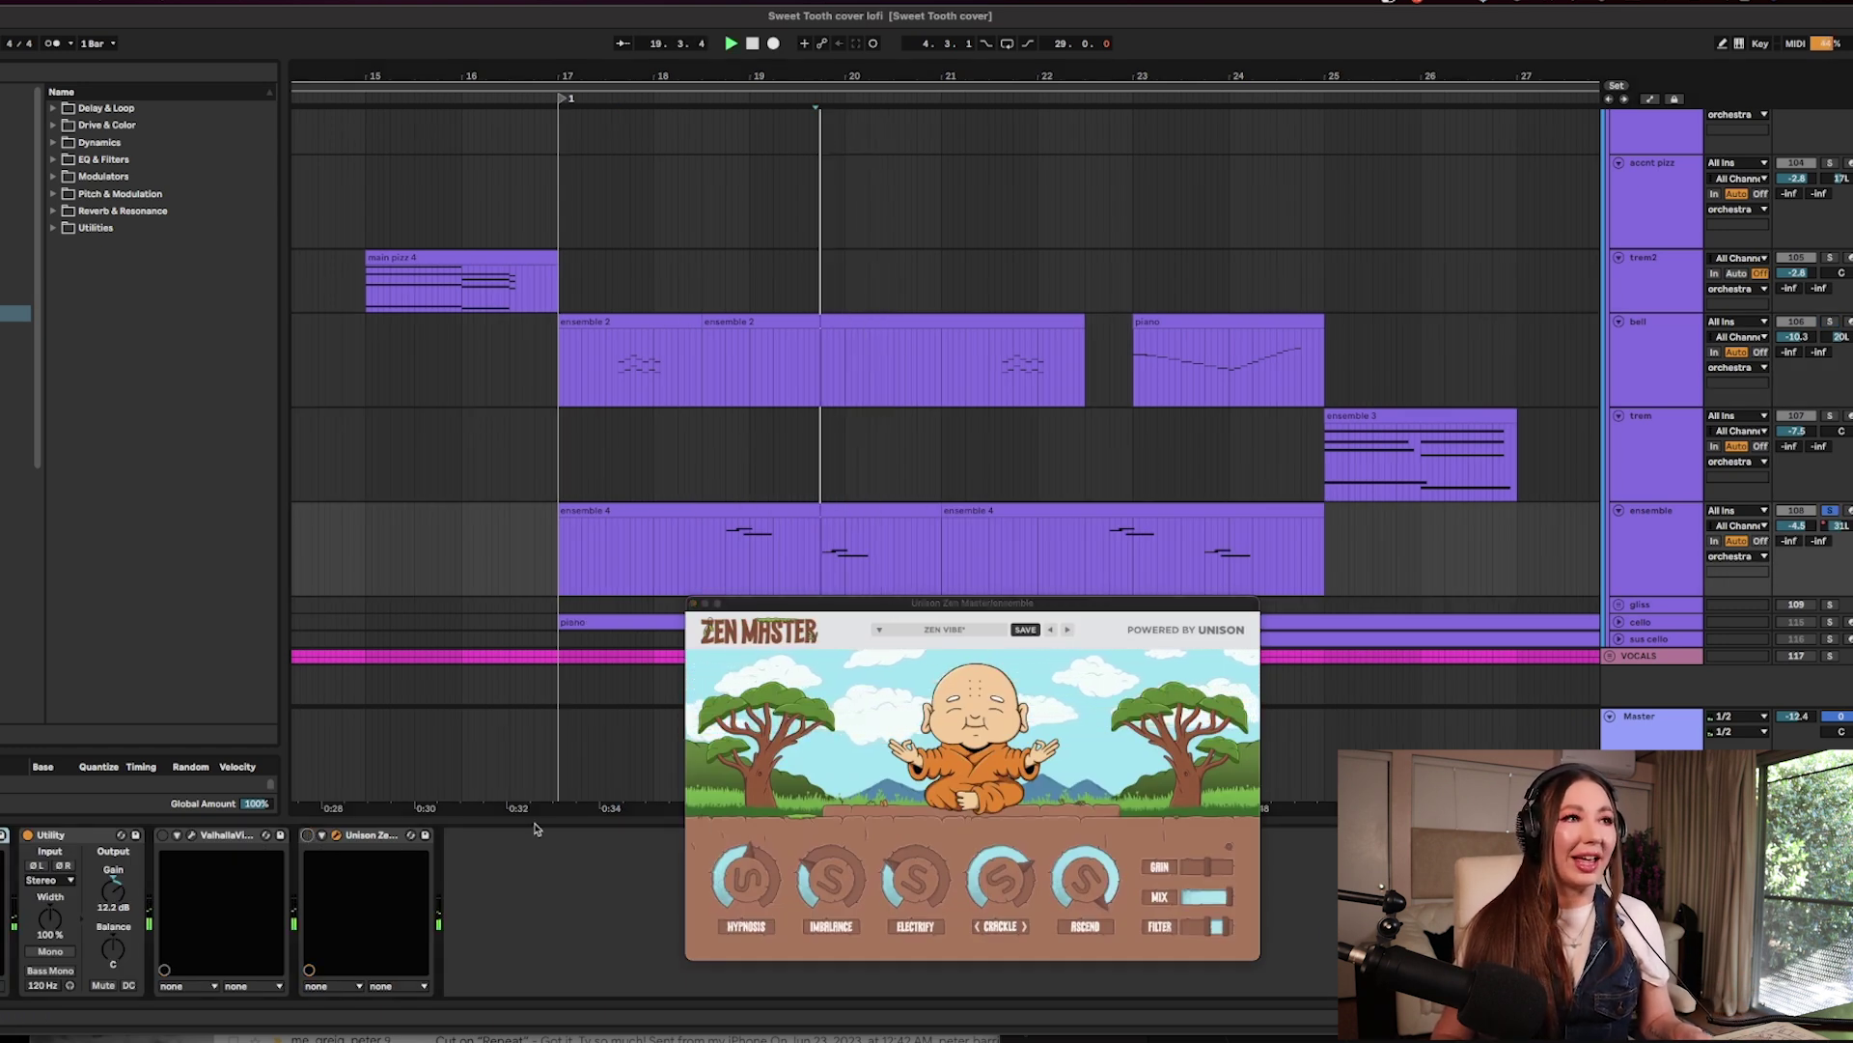
left_click(309, 836)
key("space")
key("space")
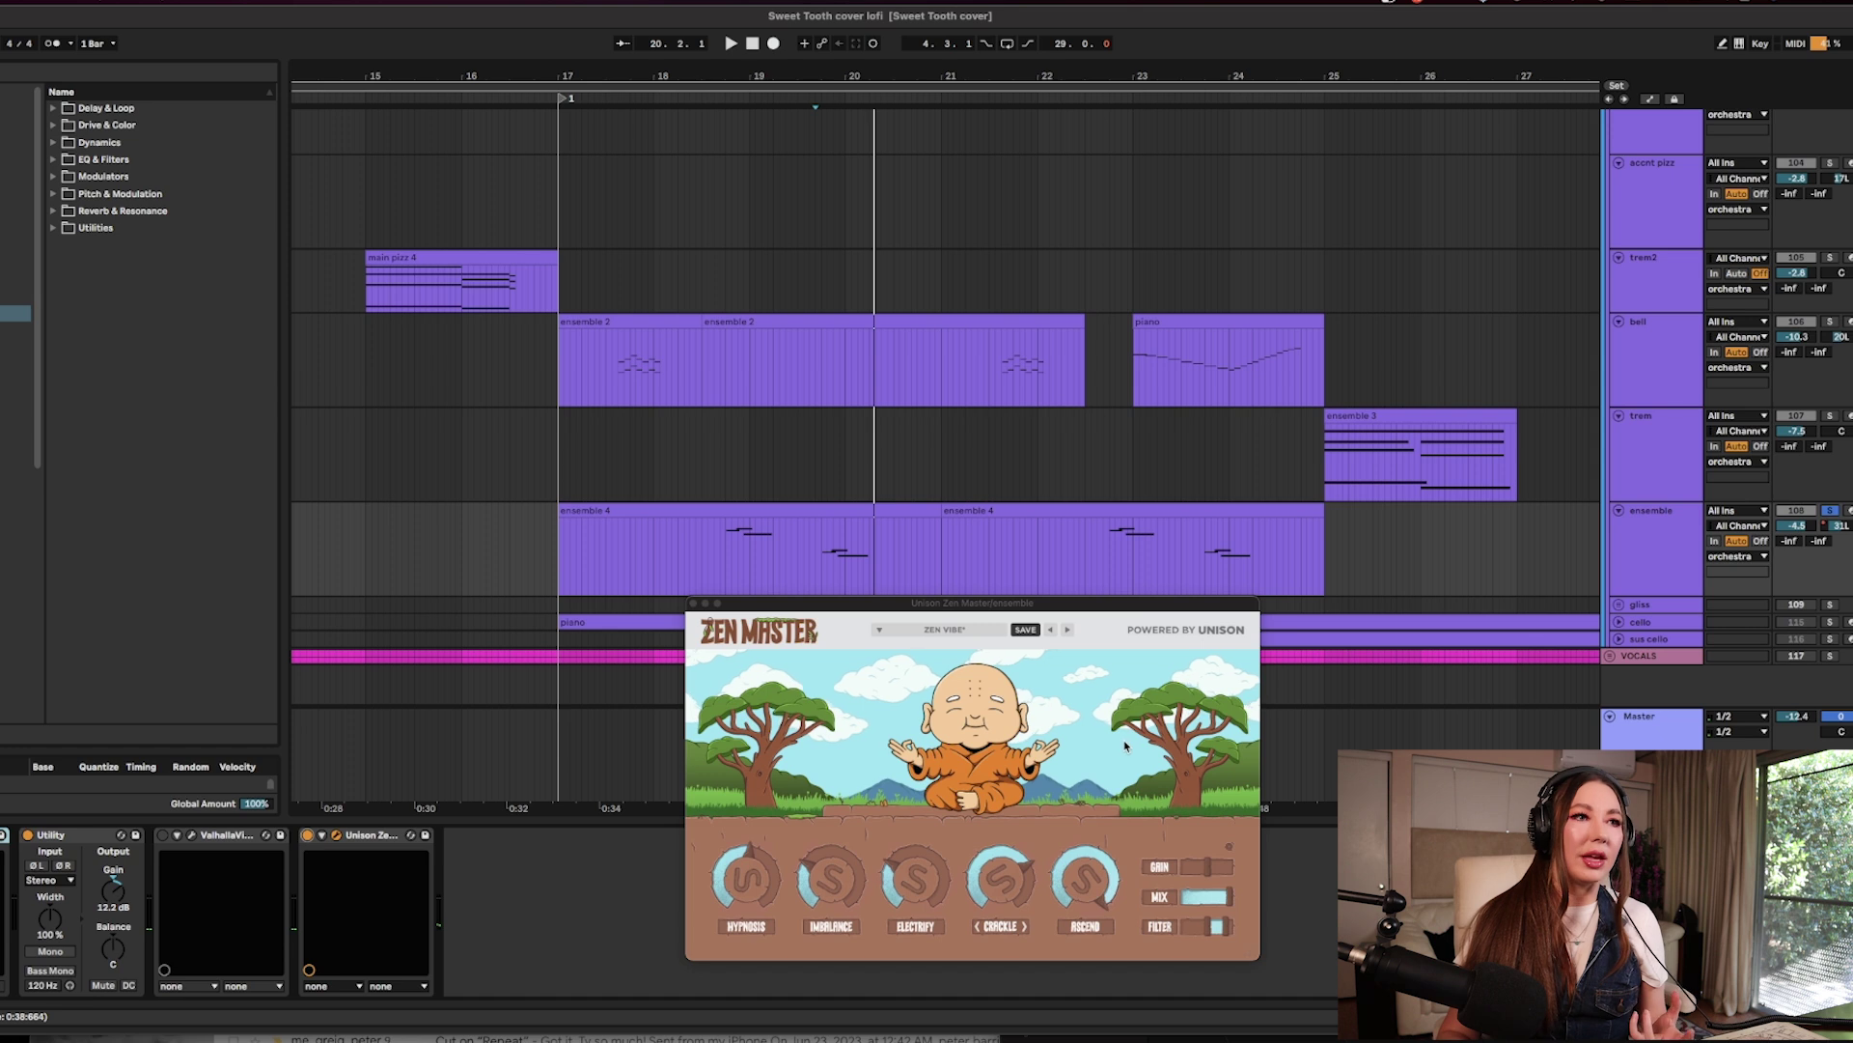
Move the ensemble's Zen Master window up and save its current settings as a new named preset.
left_click_drag(947, 610, 1007, 516)
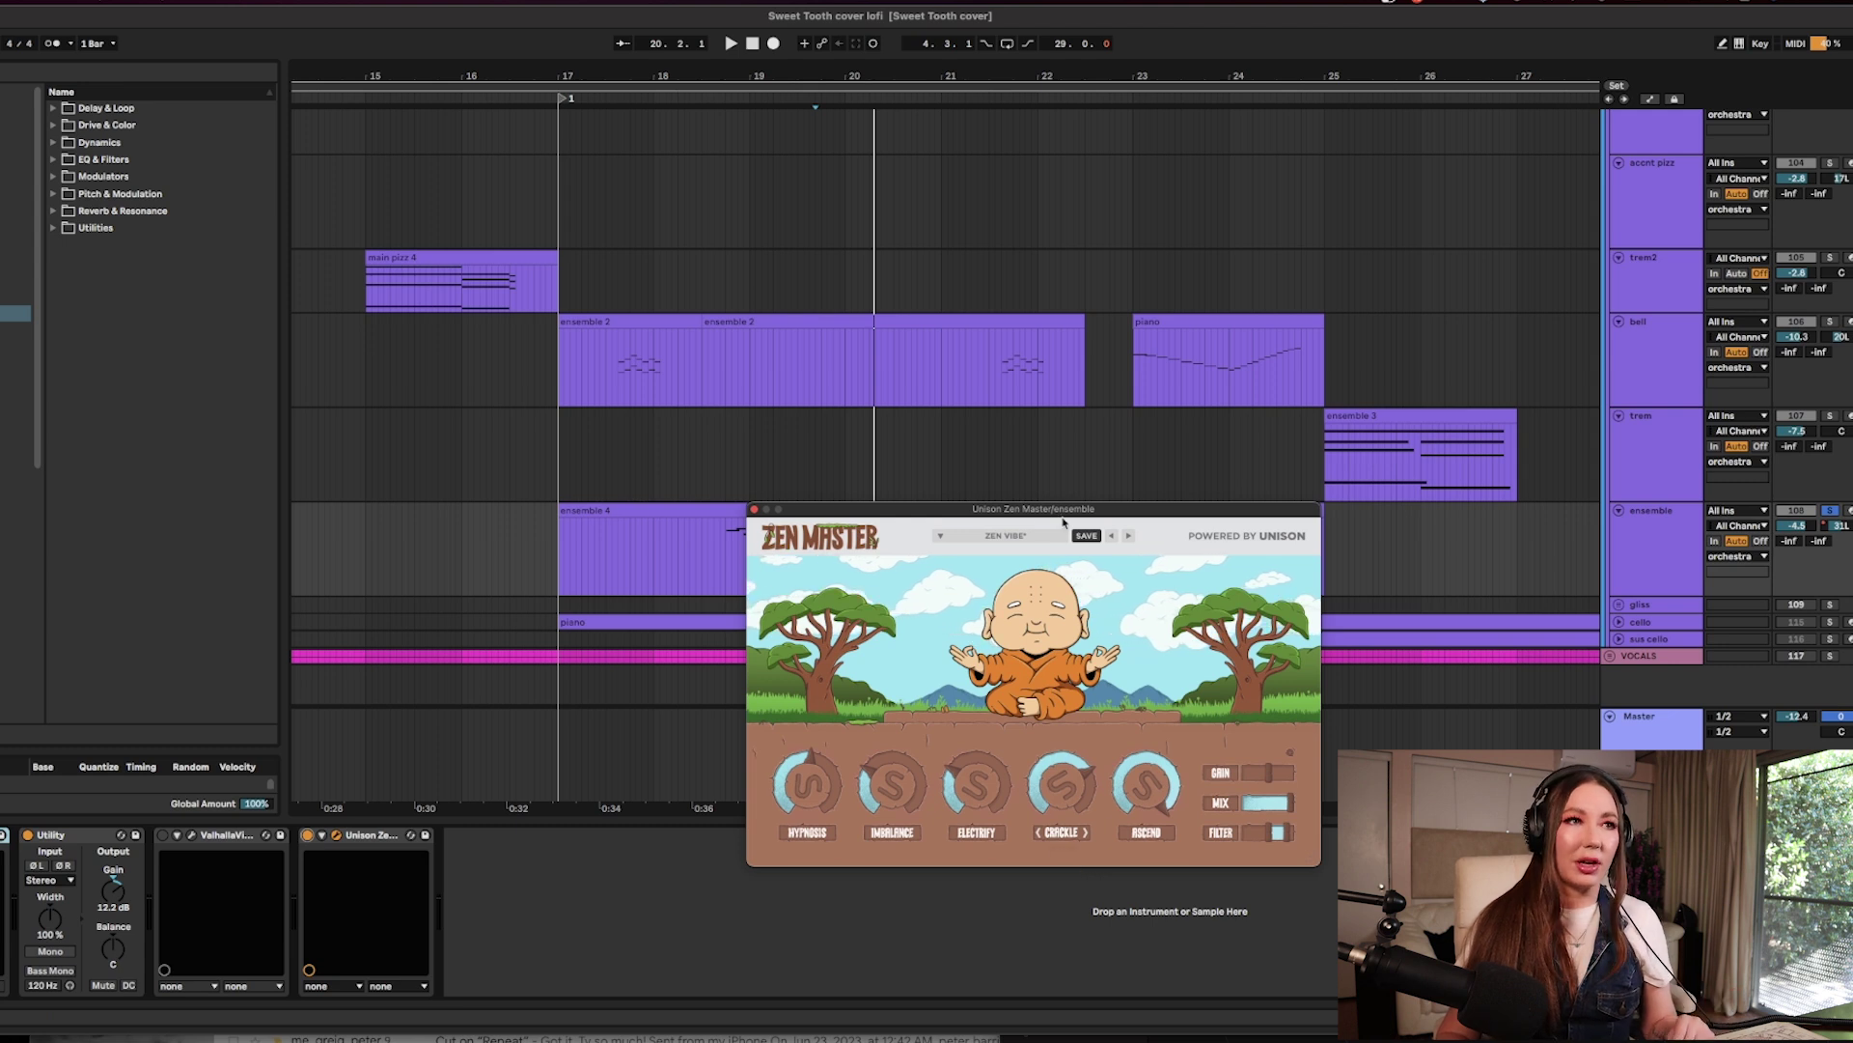
left_click(1085, 537)
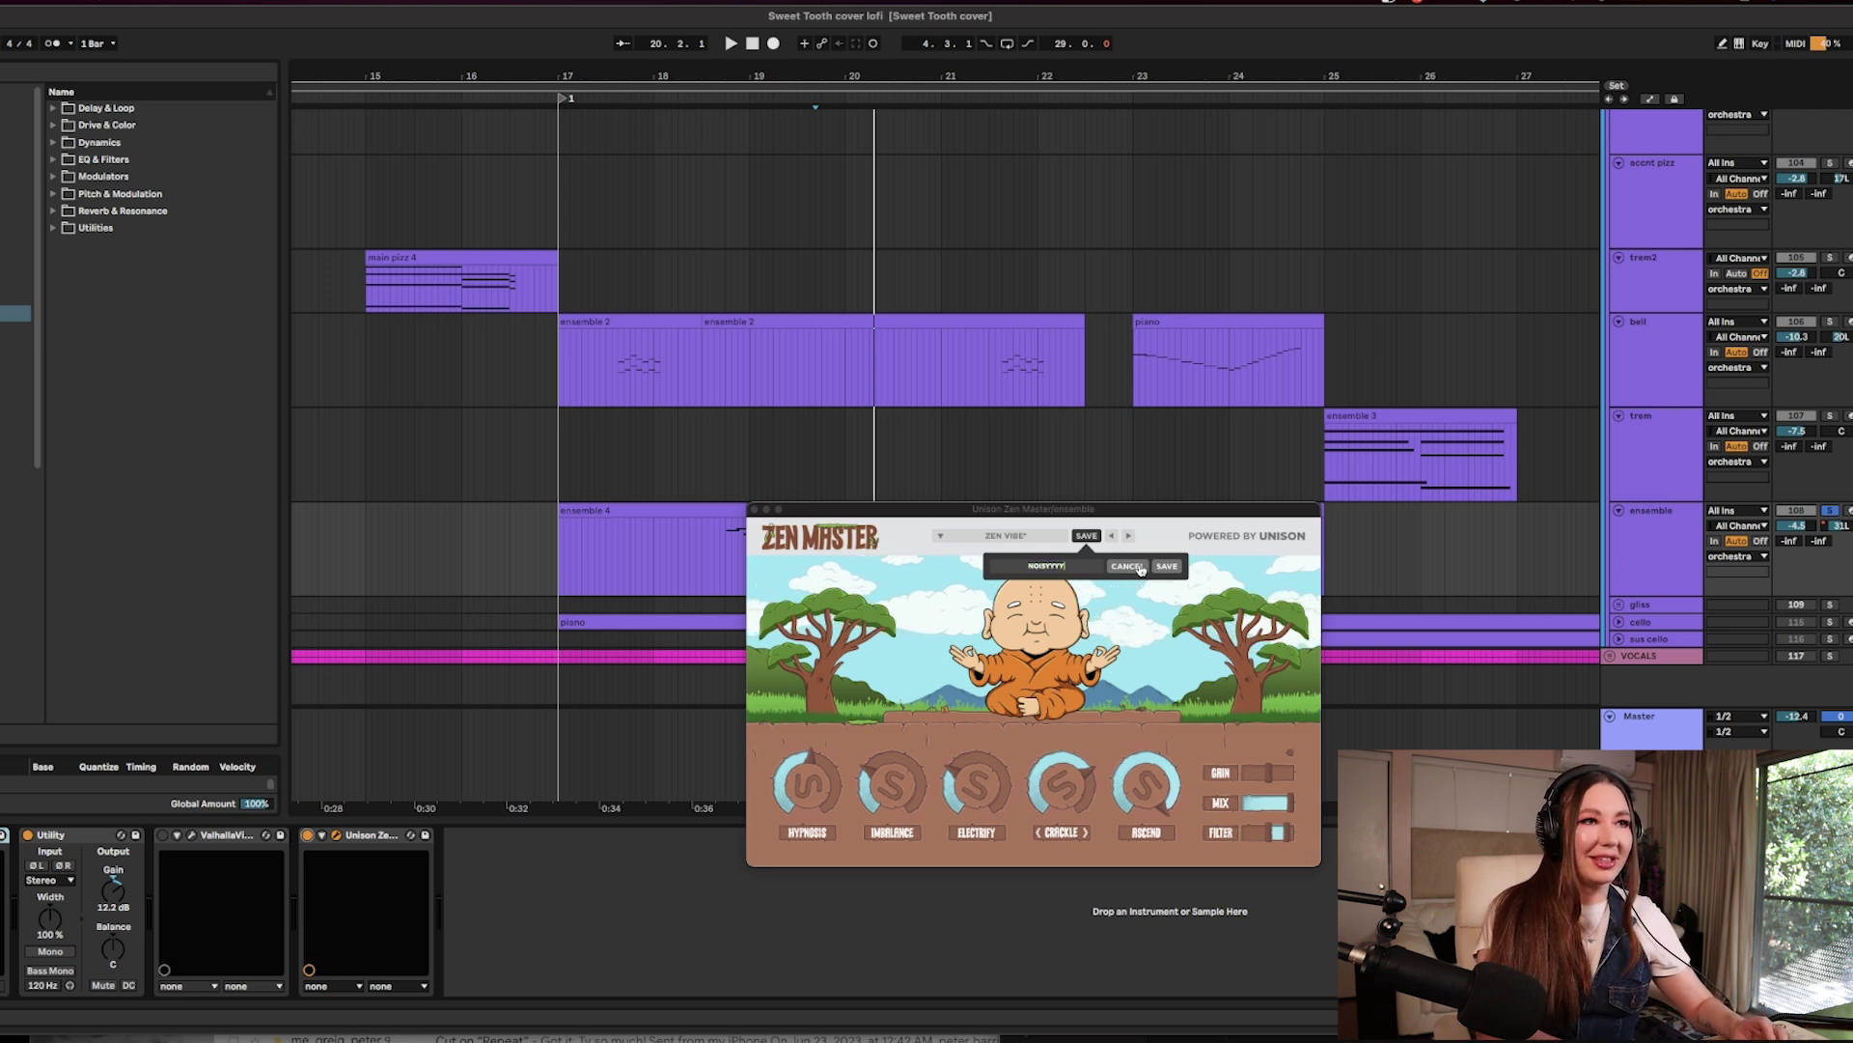
left_click(1160, 566)
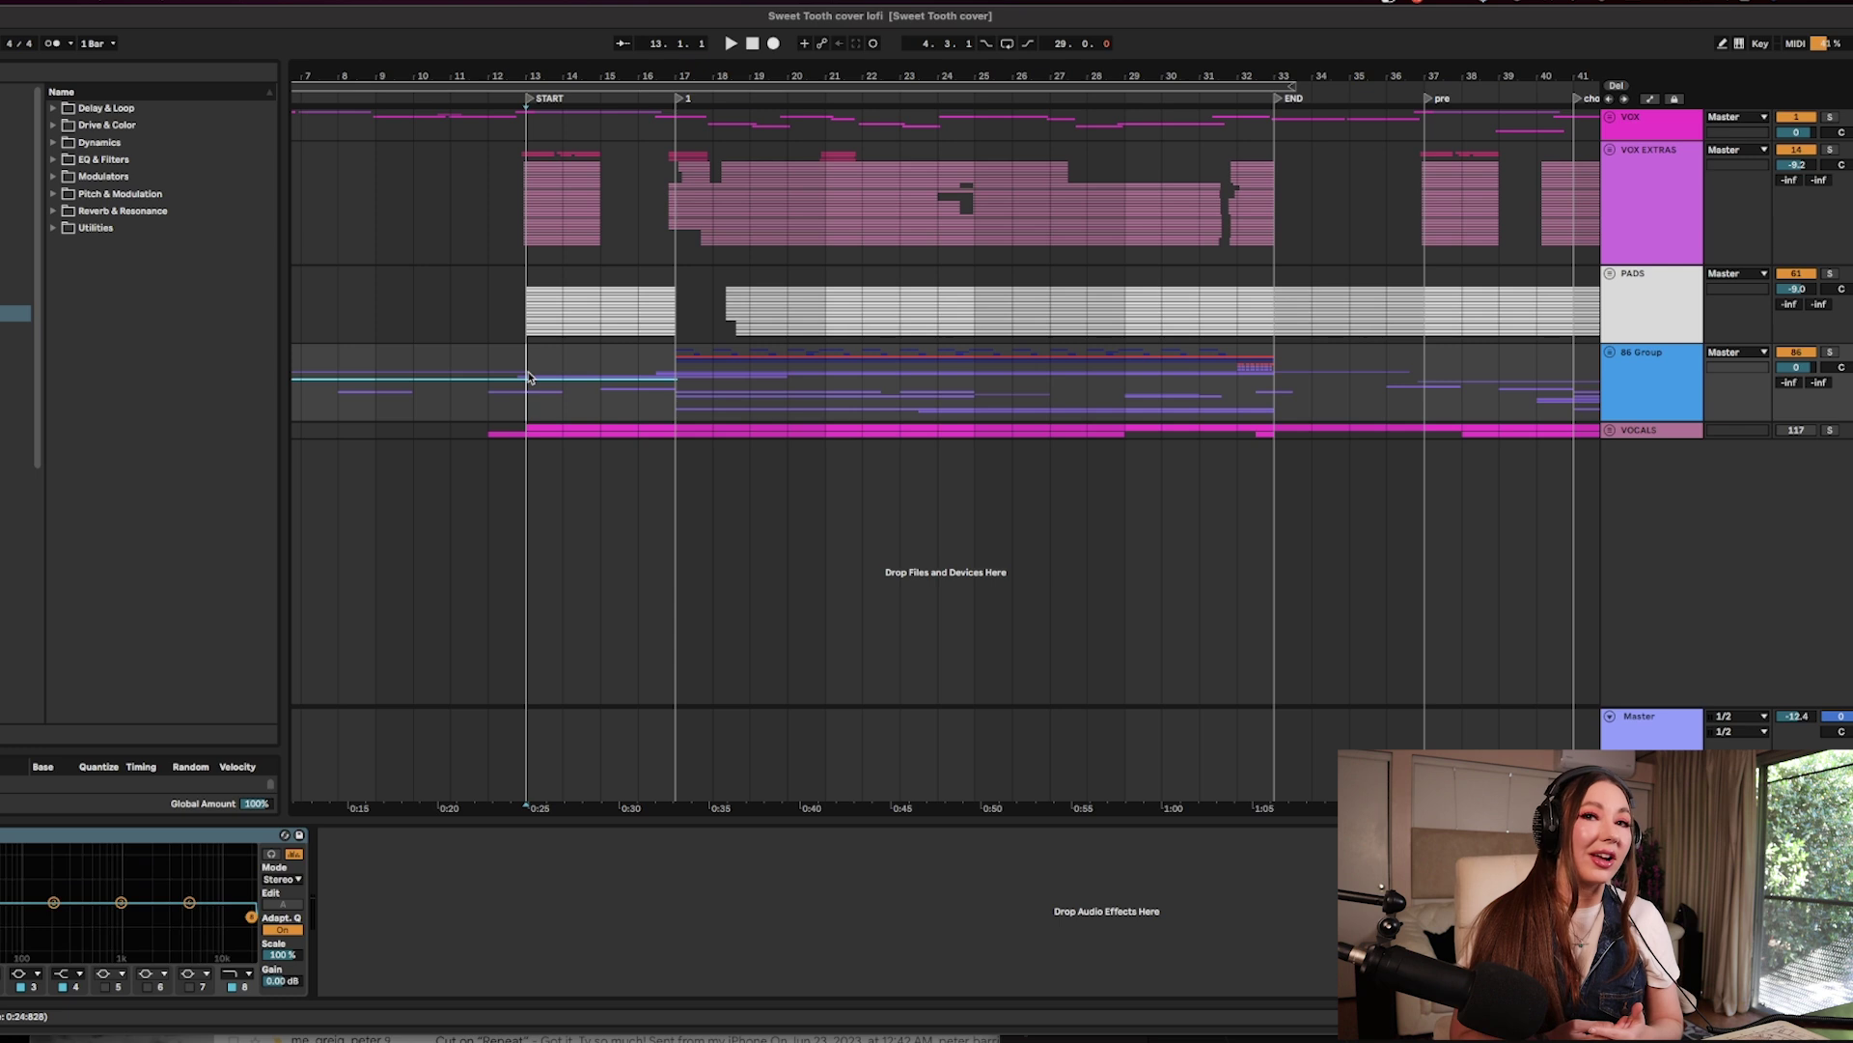
Play the full arrangement from the START marker at bar 13.
key("space")
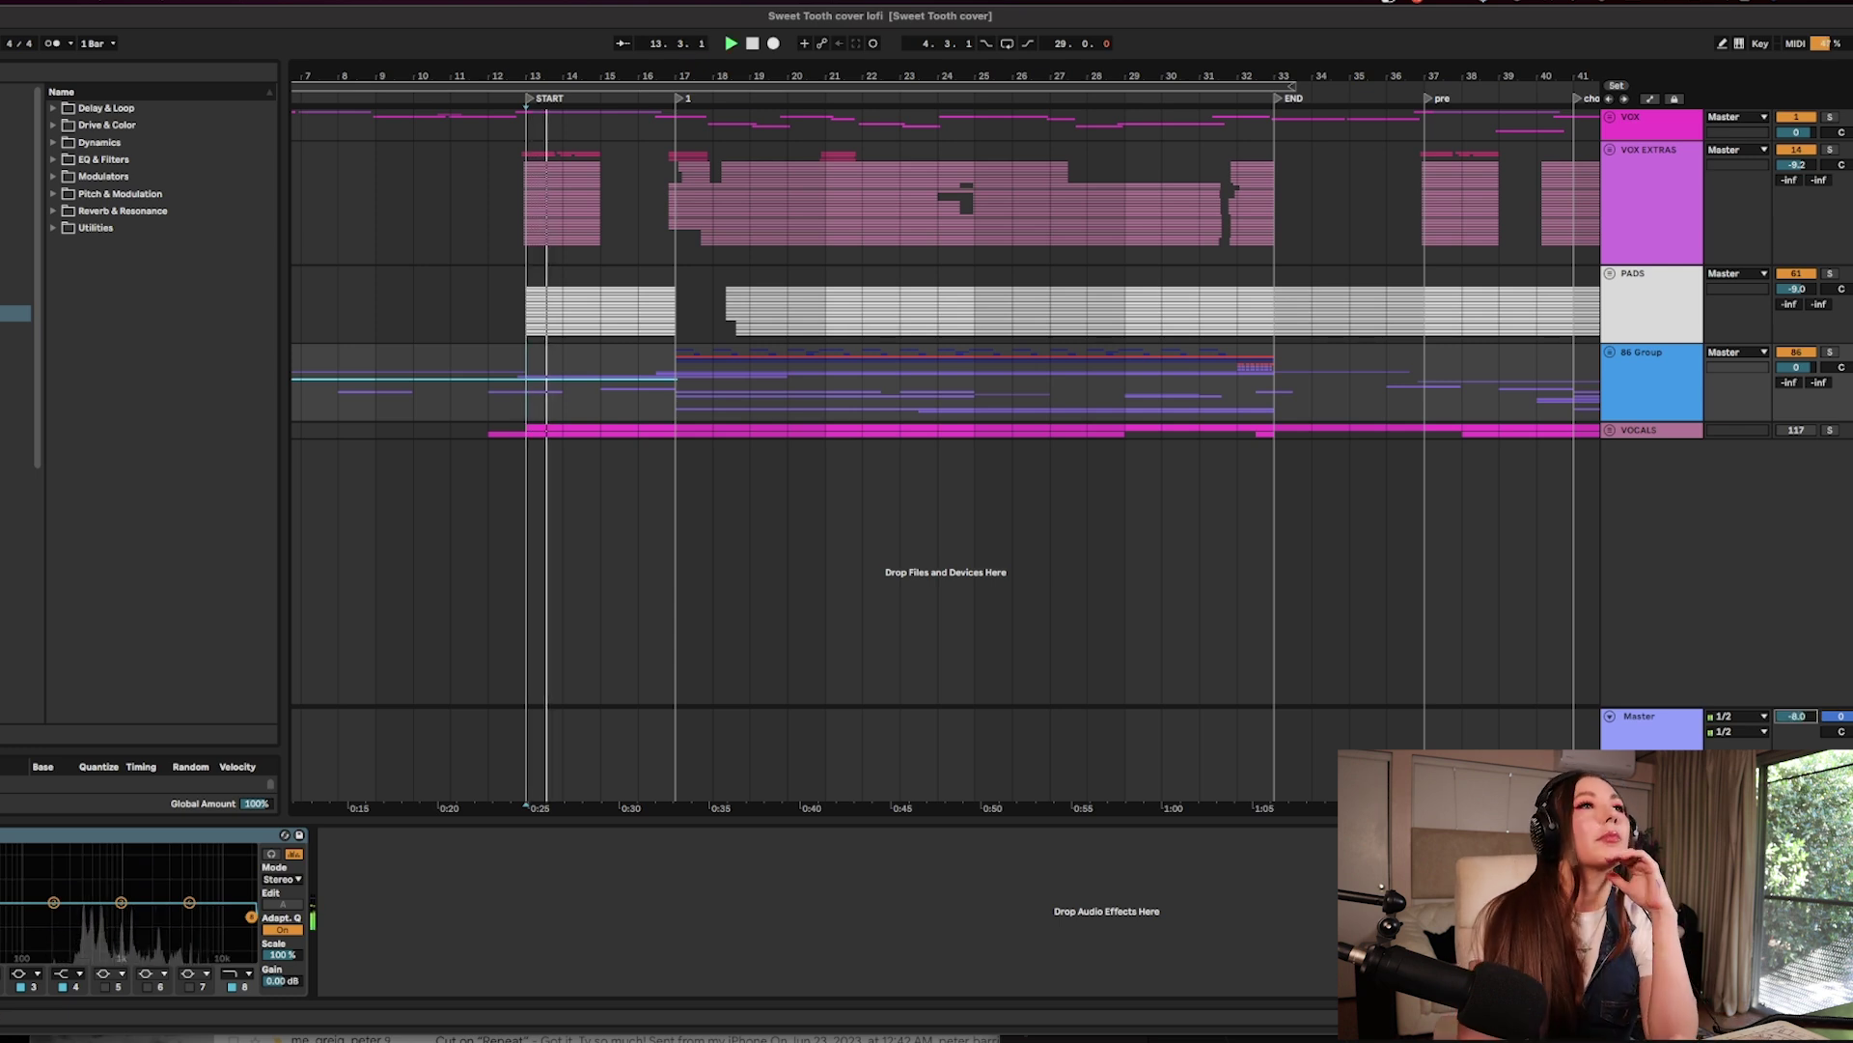